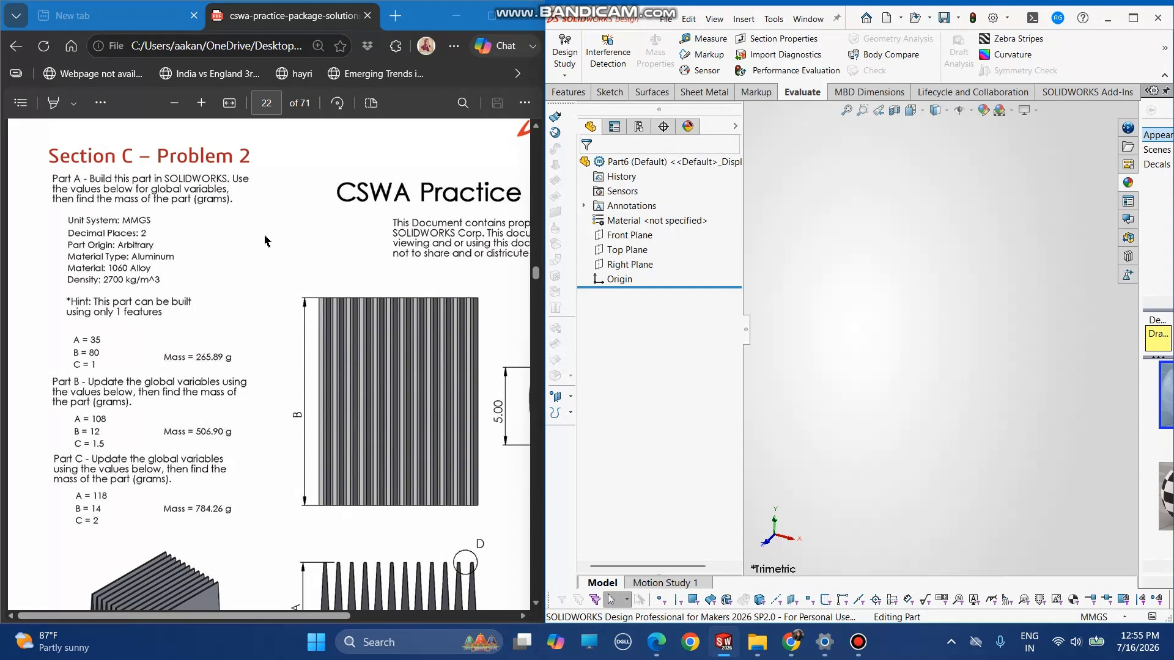
Check the part's unit system and the decimal places for its basic units in the document properties
click(1093, 617)
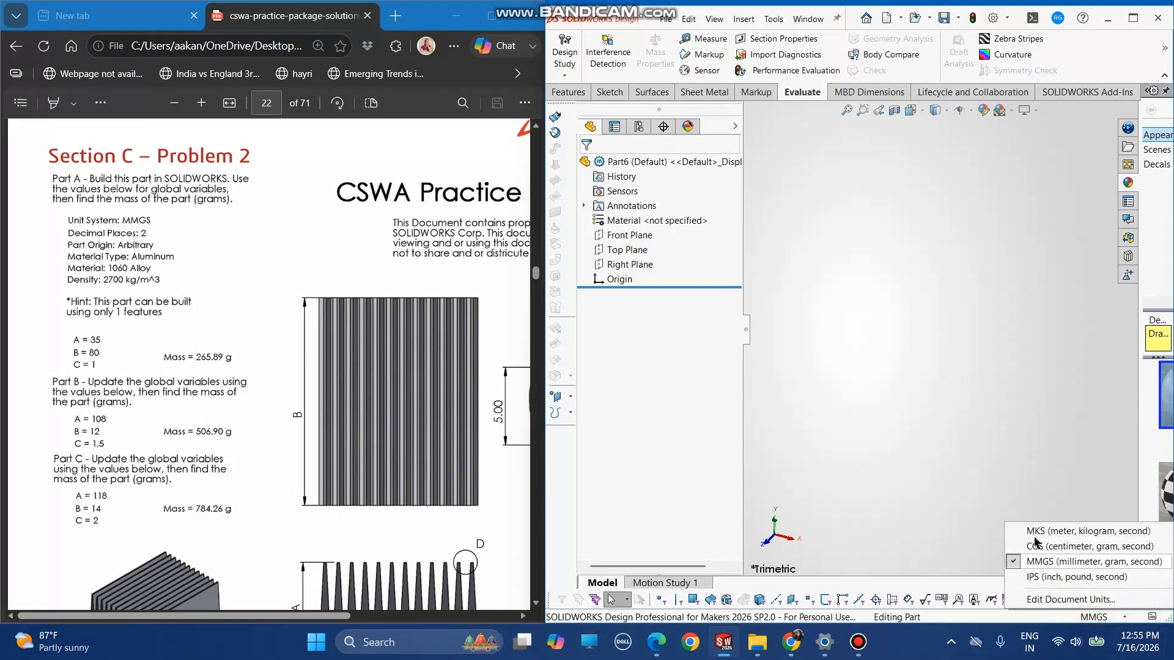
click(966, 463)
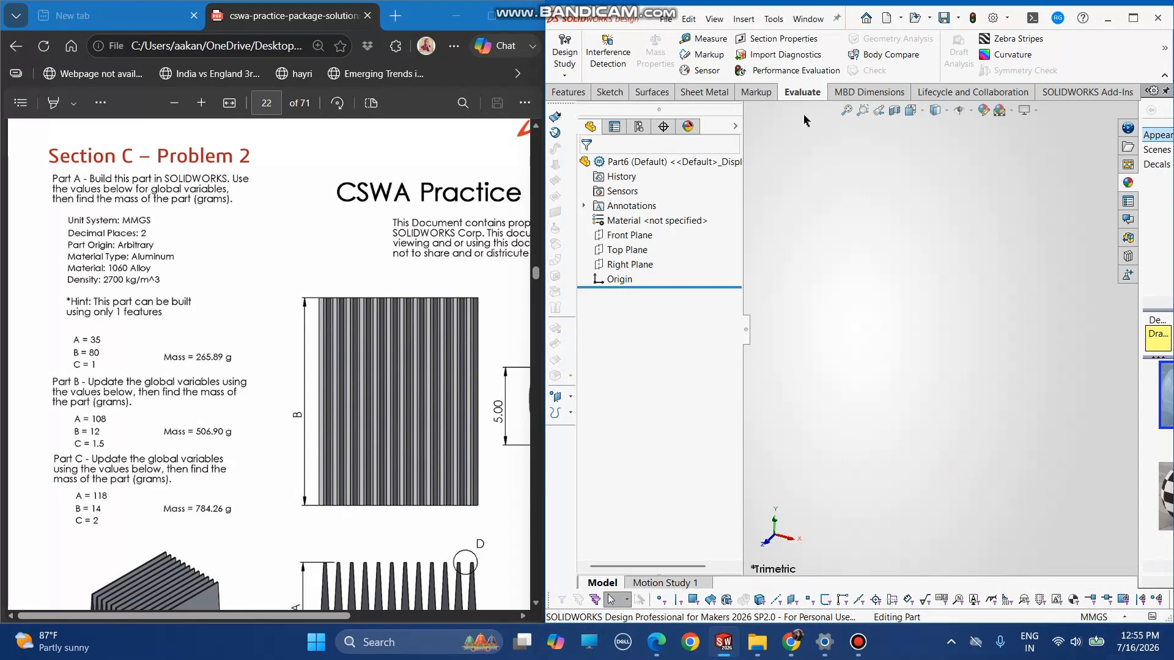
click(773, 19)
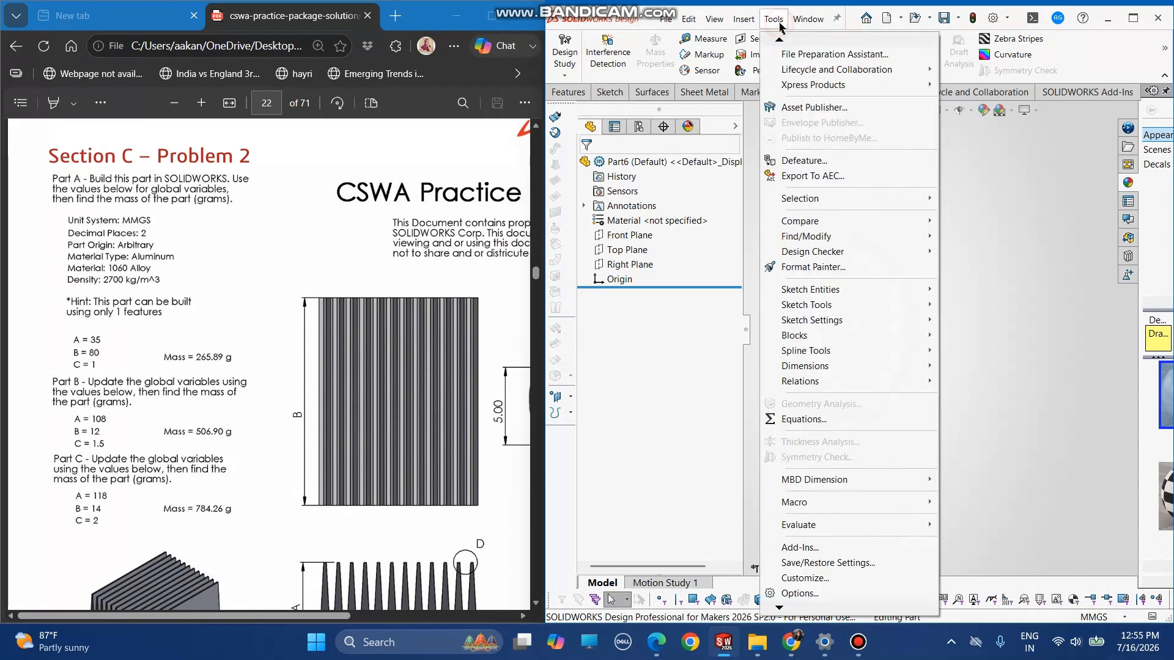
click(825, 594)
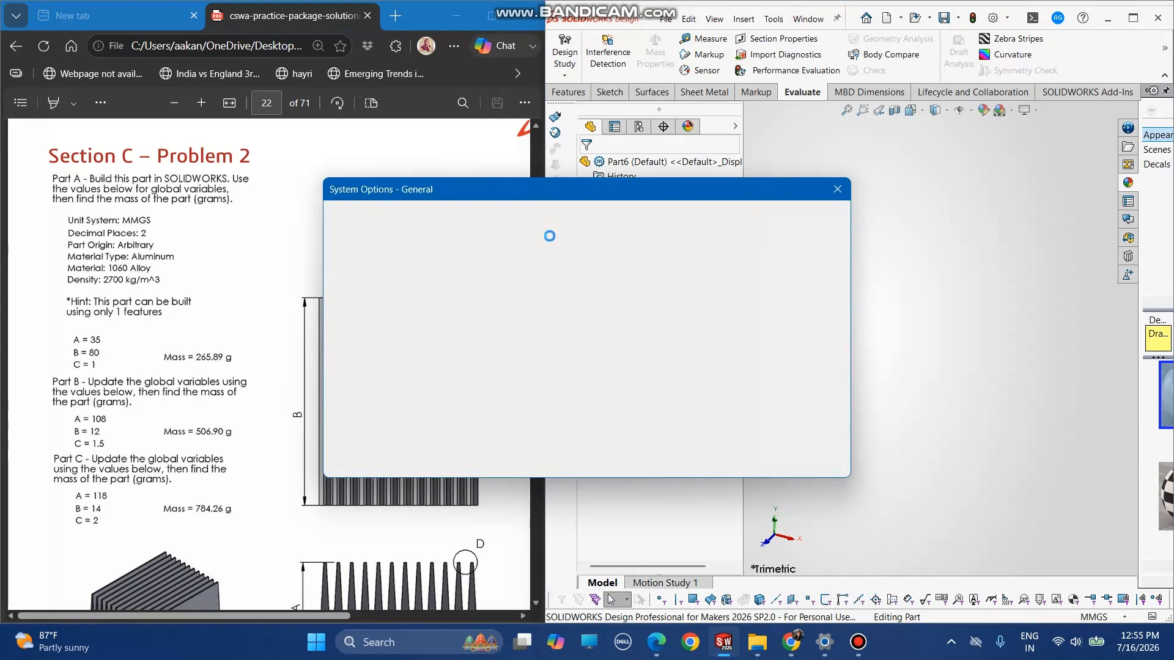
click(459, 219)
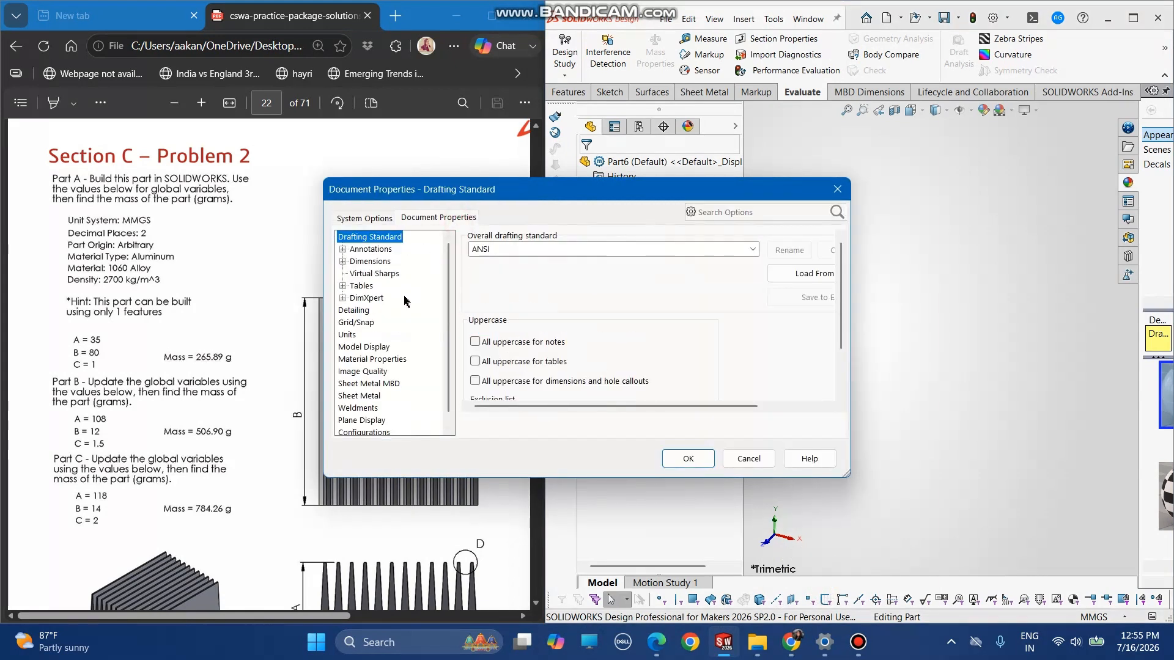
click(347, 335)
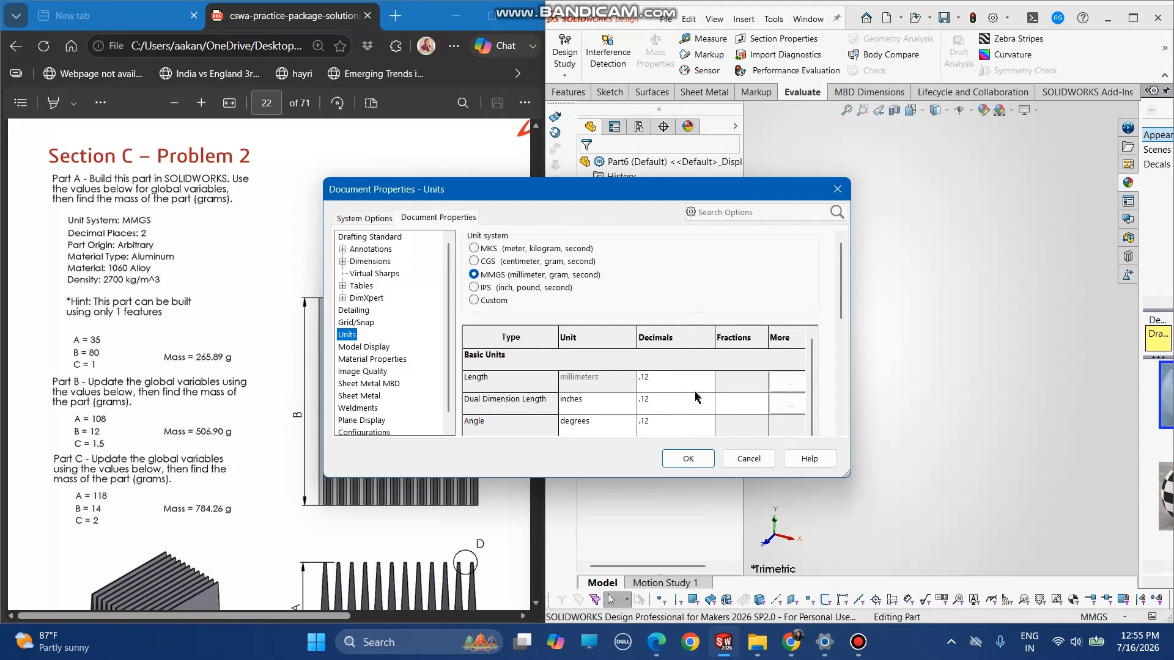
click(704, 458)
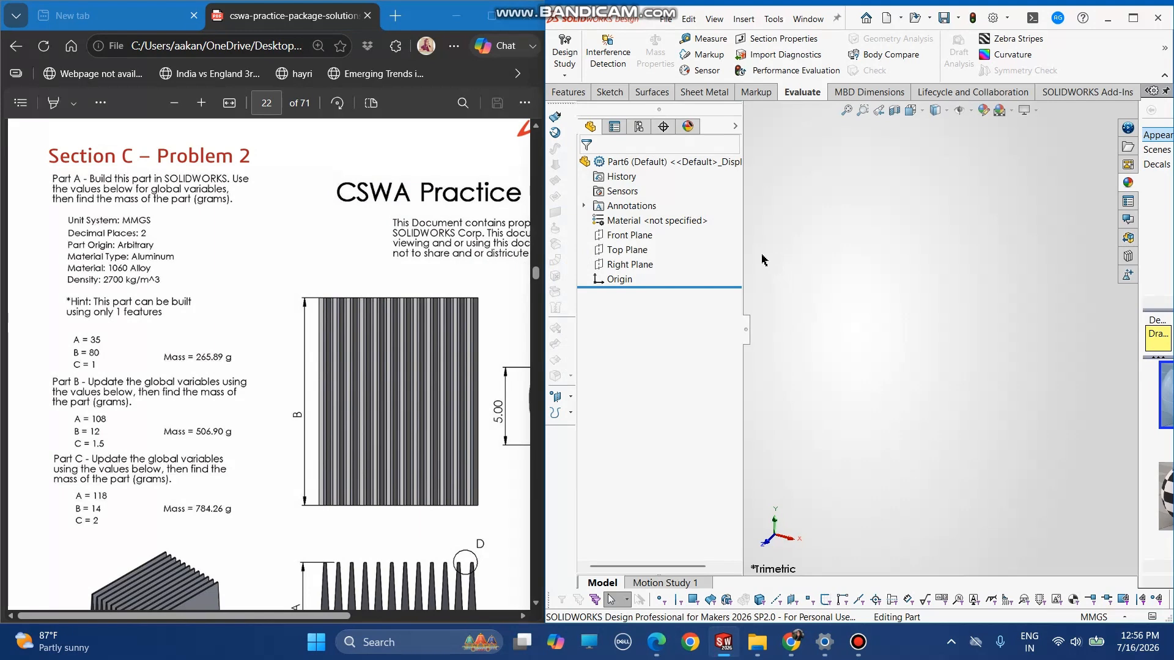
Assign the 1060 Alloy material from the Aluminium Alloys category to the part
right_click(698, 221)
key(Escape)
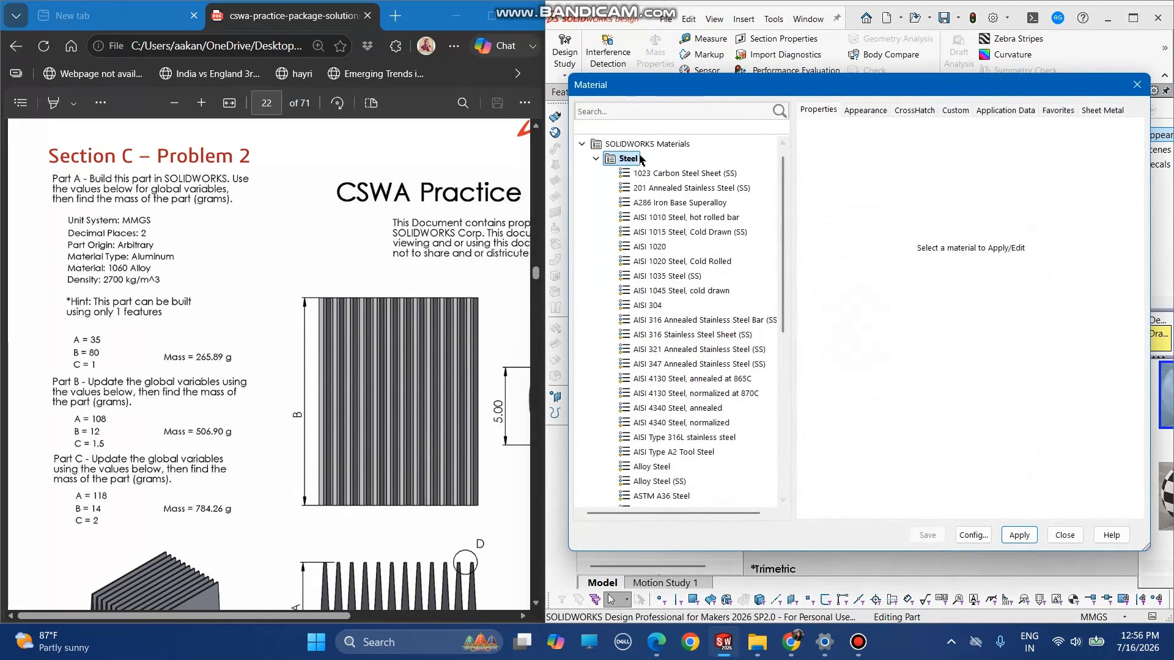
click(596, 158)
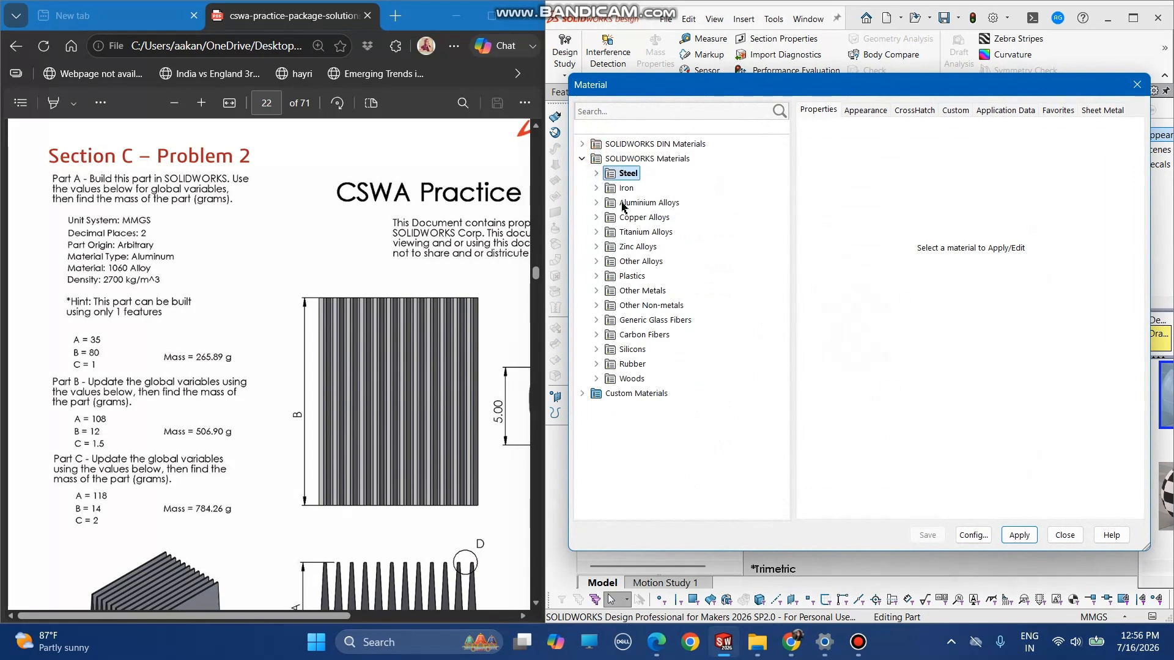
click(623, 204)
double_click(609, 208)
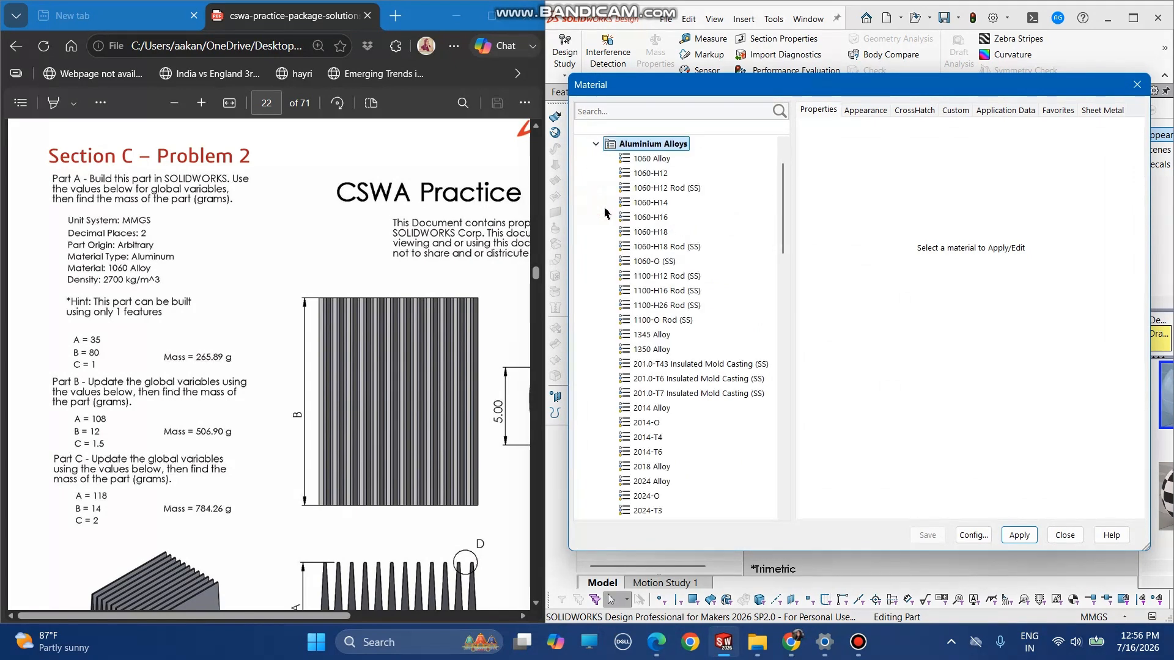
click(655, 160)
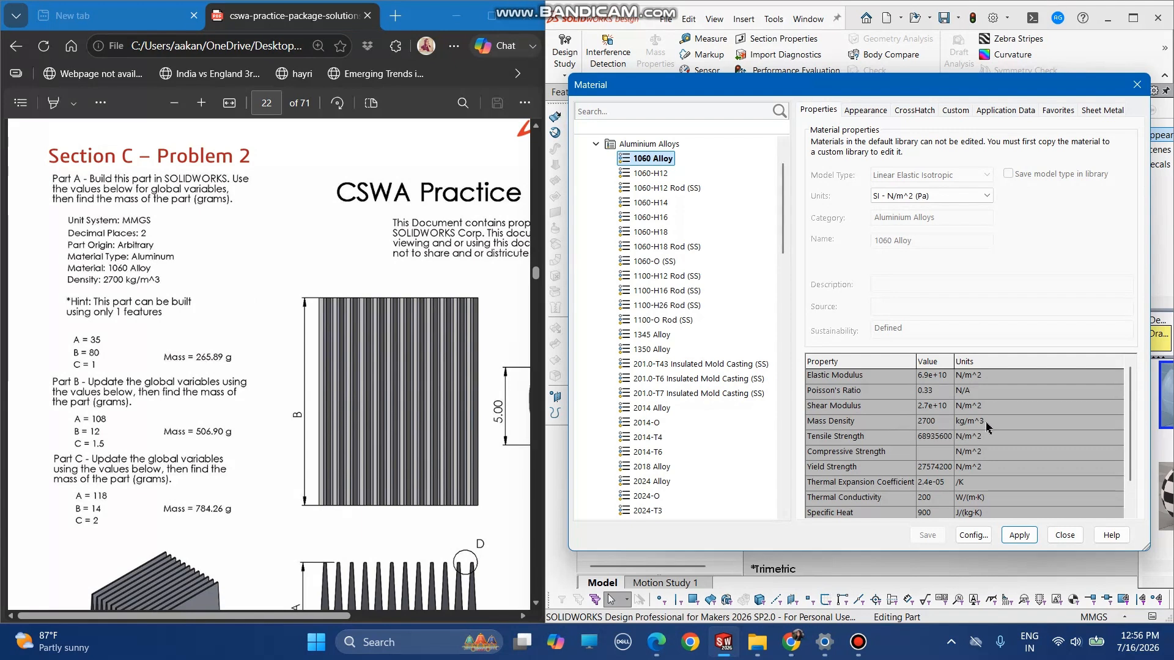
click(1018, 536)
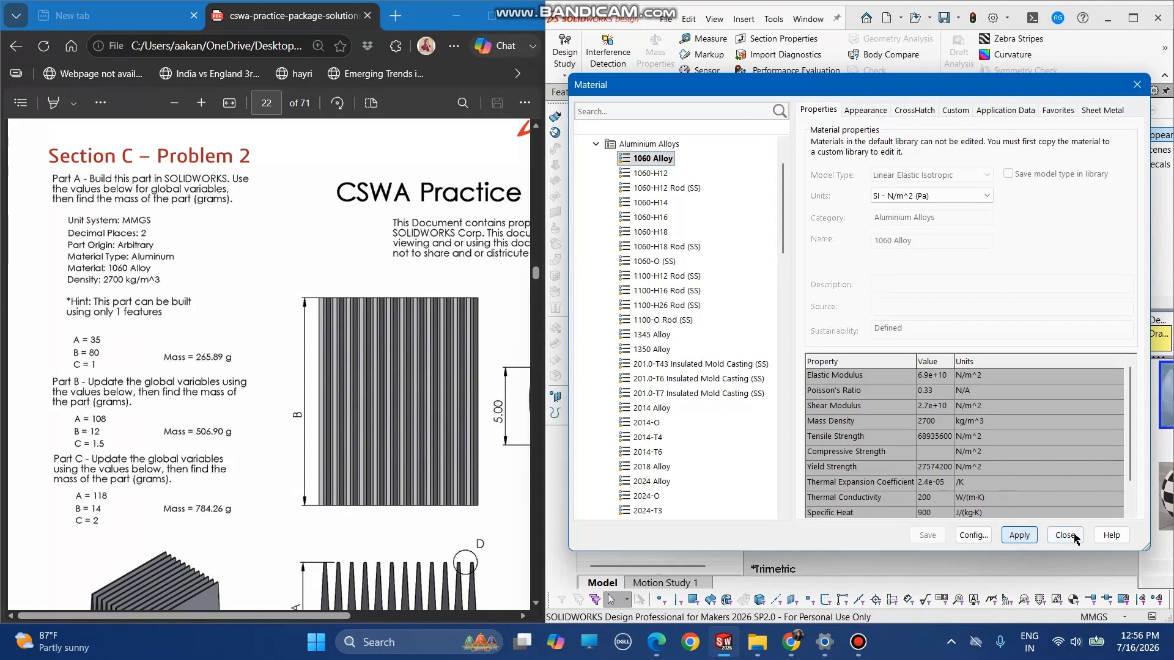
click(1064, 536)
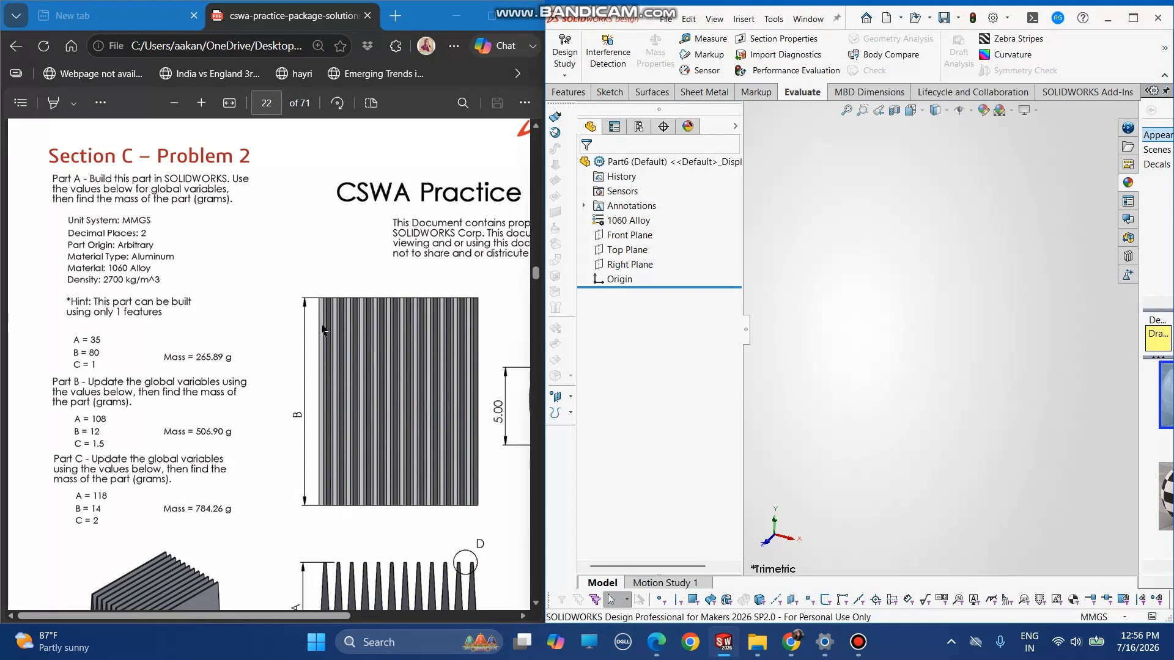
Create a global variable A with the value 35 in the part's equations
click(774, 19)
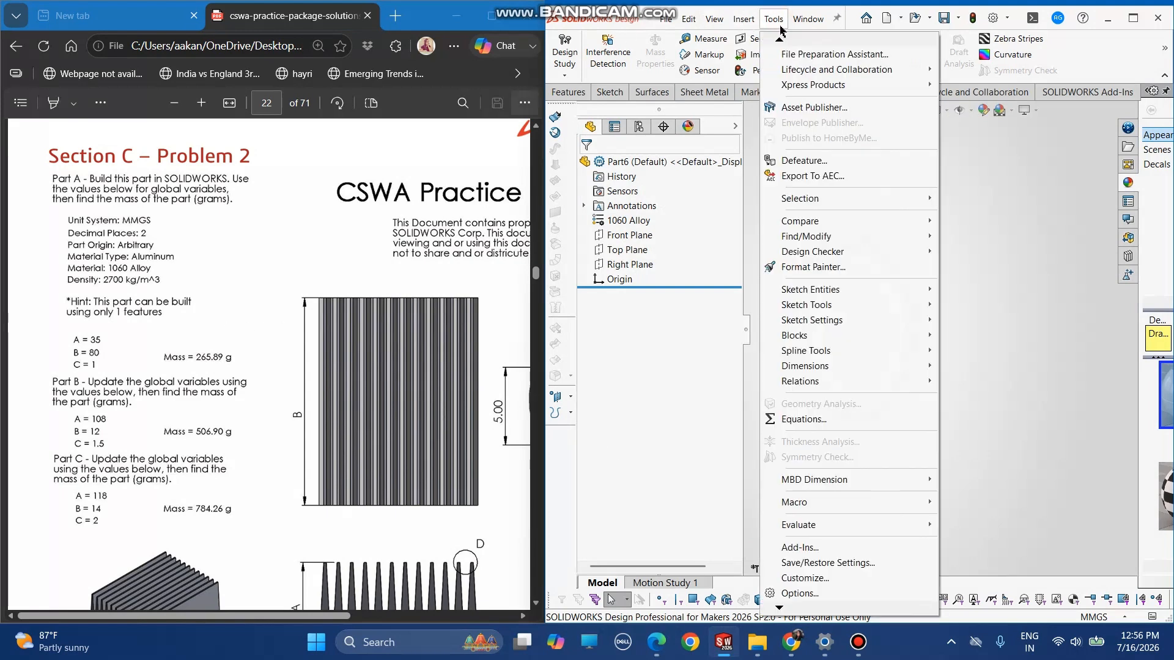
click(810, 418)
click(432, 302)
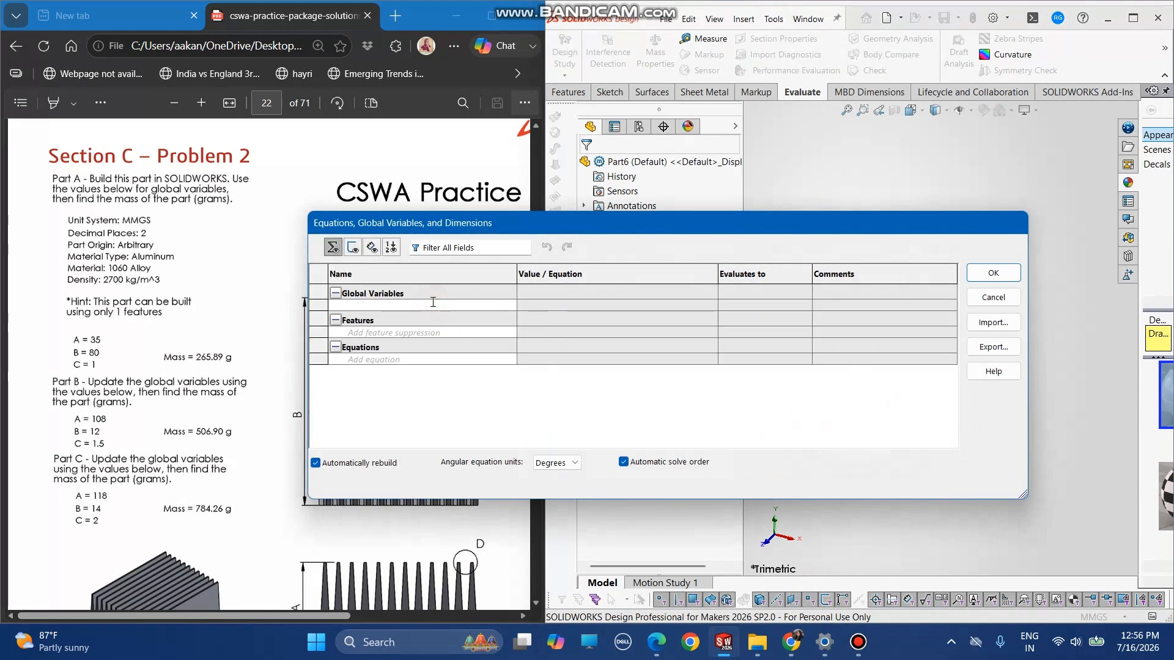
text(A)
key(Tab)
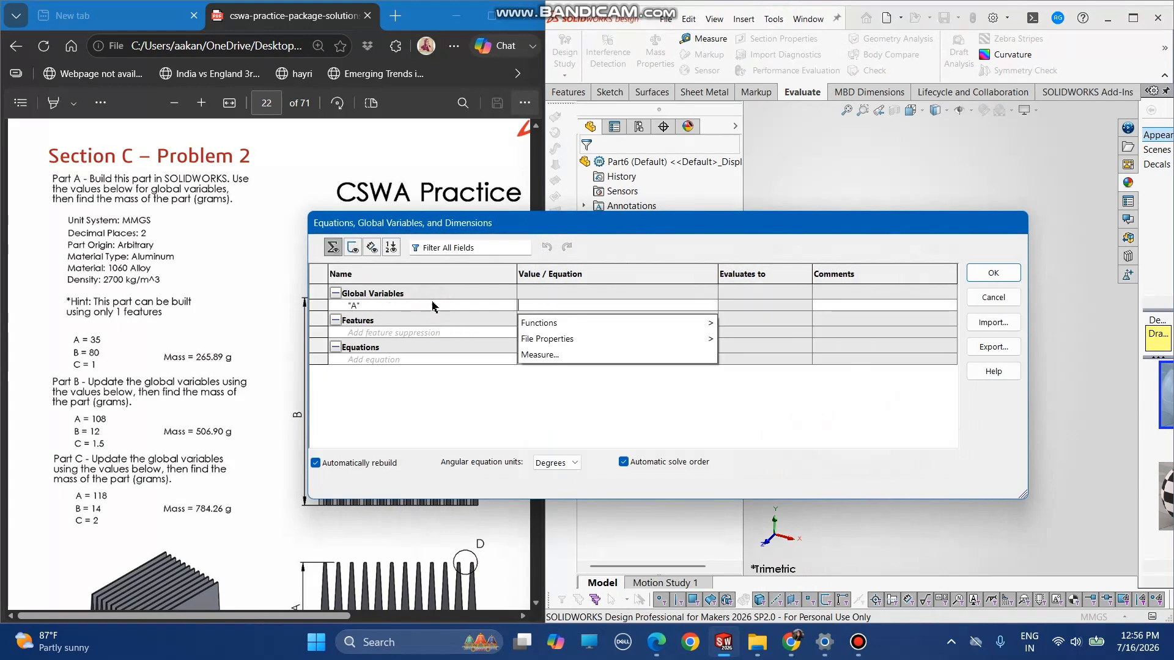
text(35)
key(Tab)
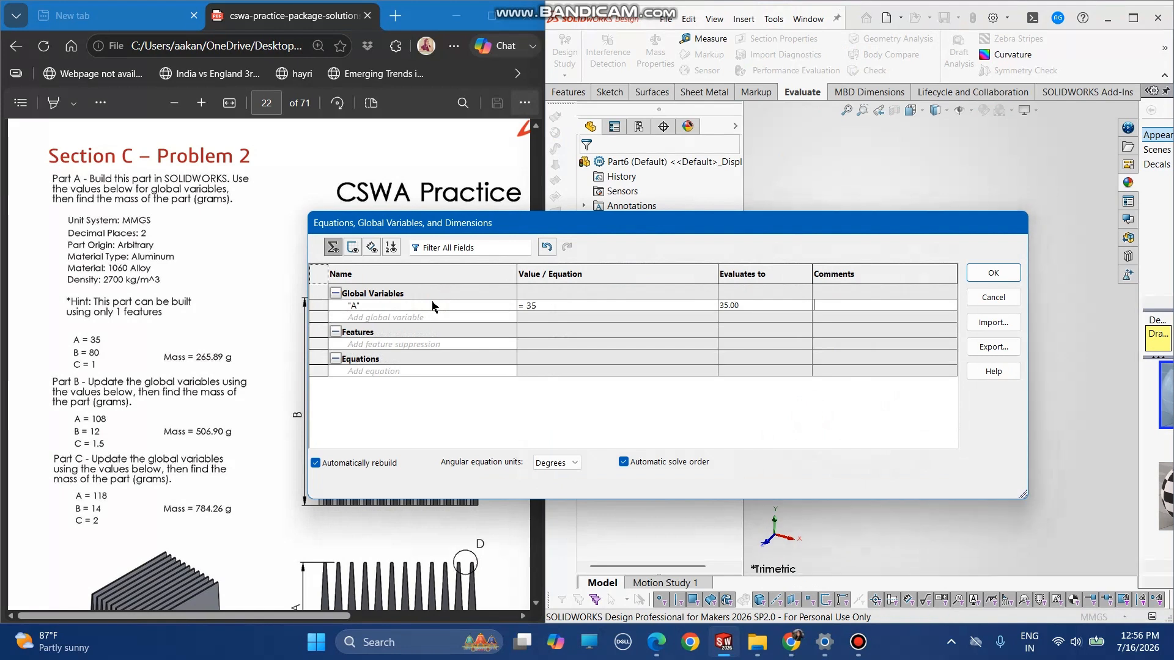
Add a global variable B with the value 80
click(474, 318)
text(B)
key(Tab)
text(80)
key(Tab)
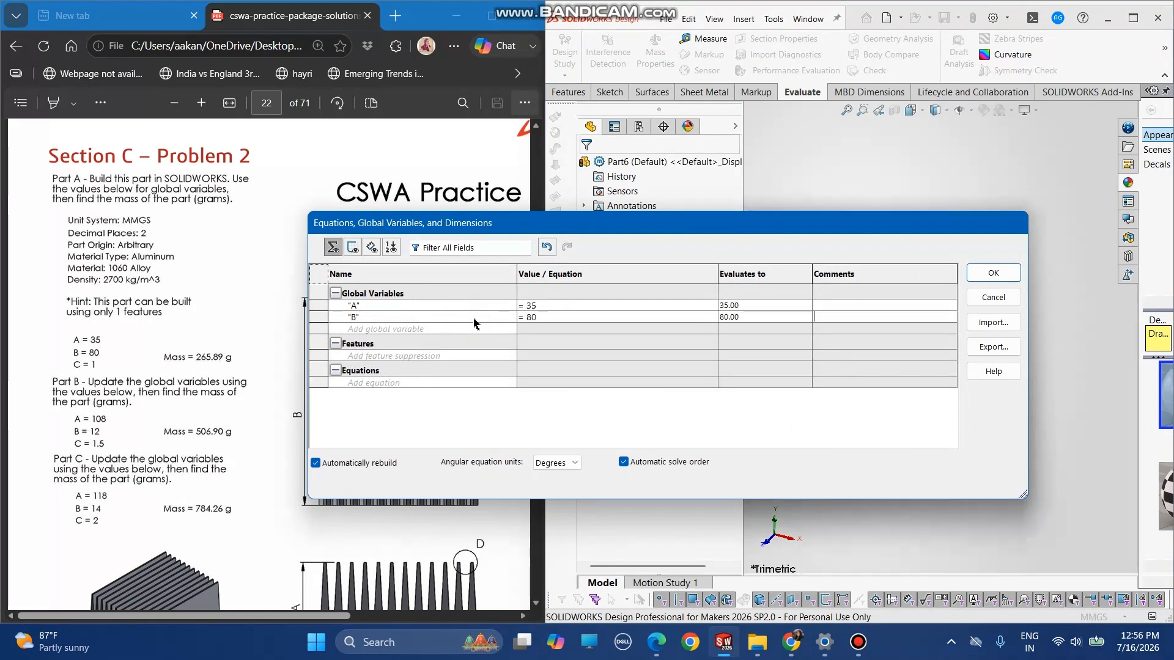
Add a global variable C with the value 1, accept the equations and list the variables in the feature tree
click(467, 324)
text(C)
key(Tab)
text(1)
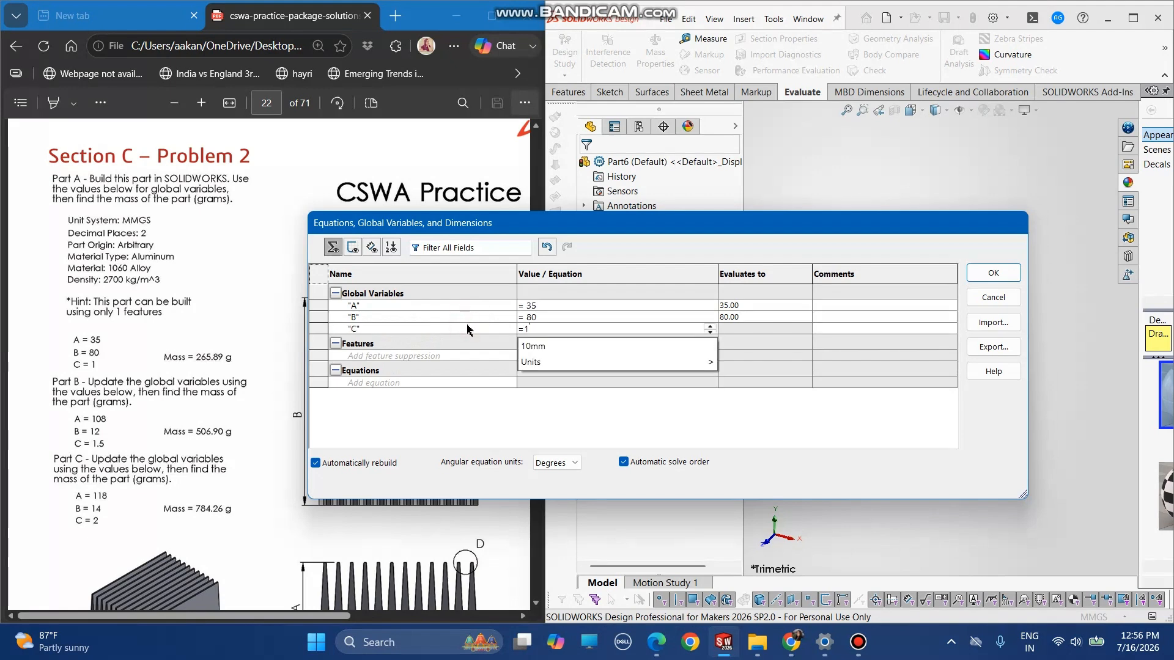
key(Tab)
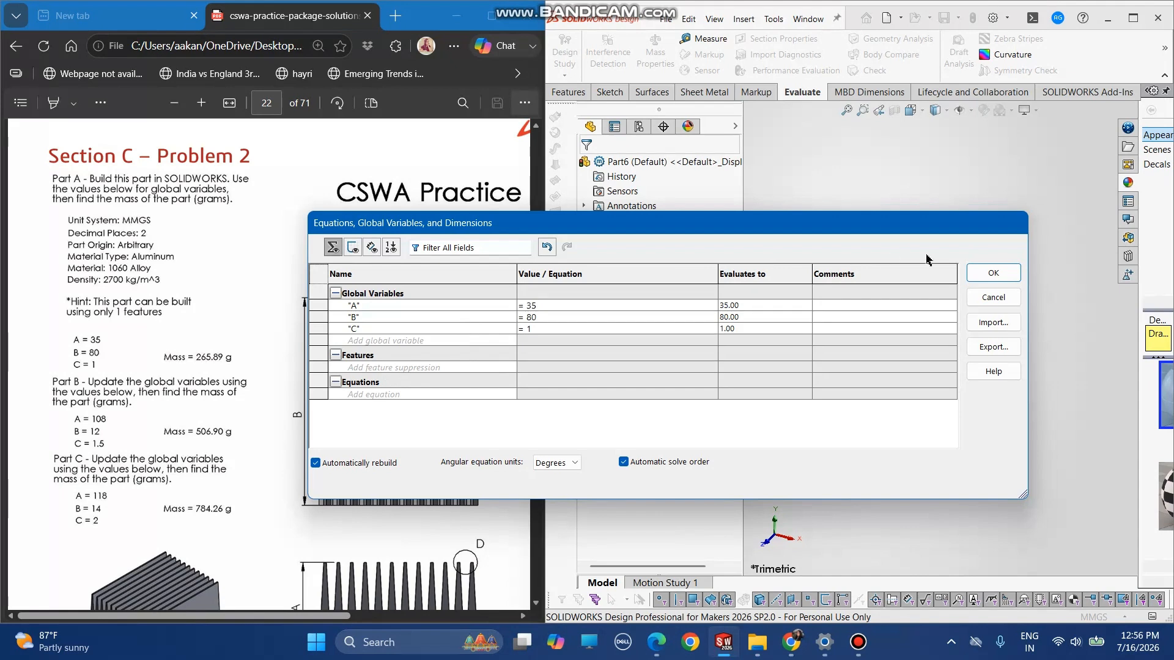
click(1012, 275)
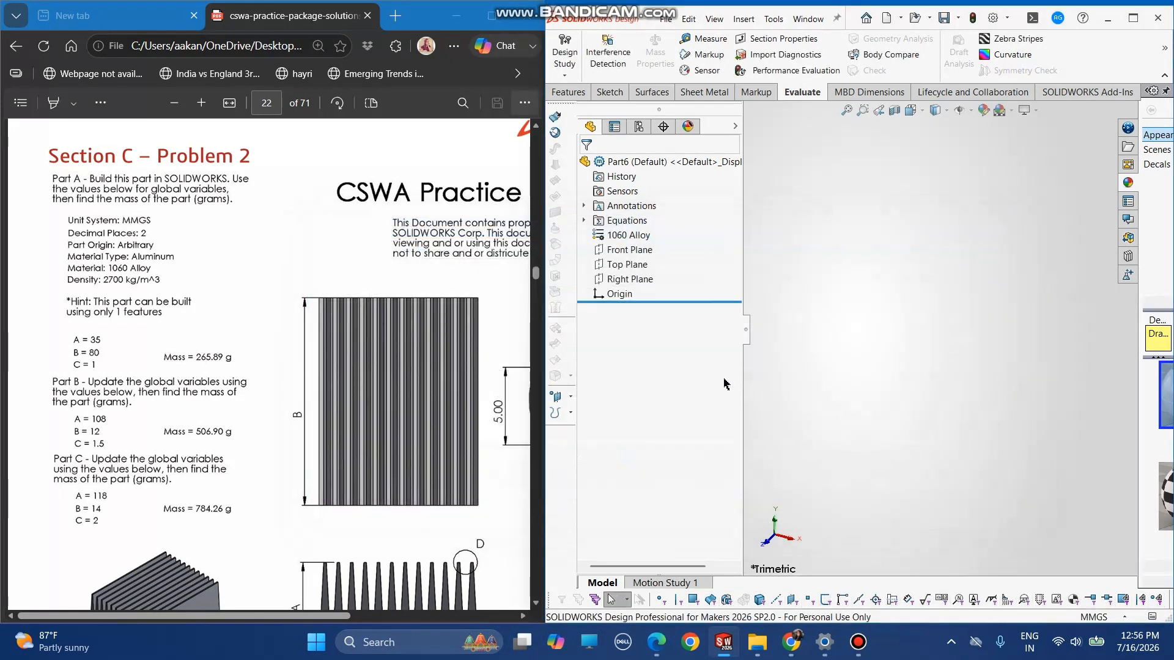
click(582, 221)
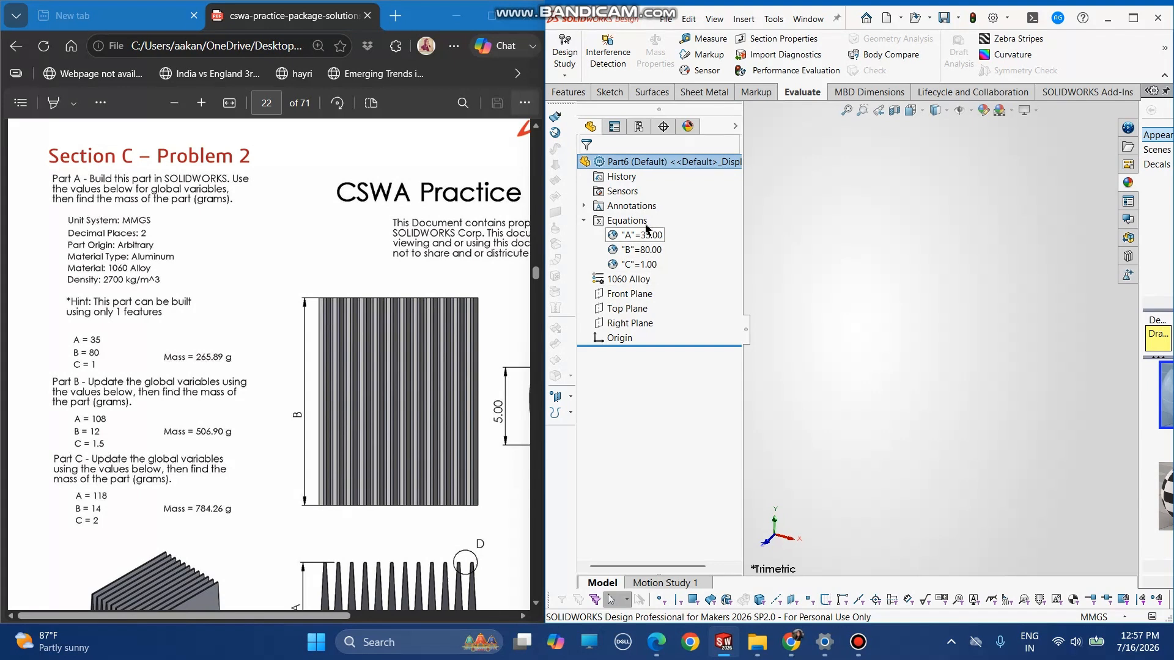
Sketch a tapered fin on the Front Plane from the origin, first side about 75 mm, top about 9 mm, ending in a short horizontal base line
click(604, 95)
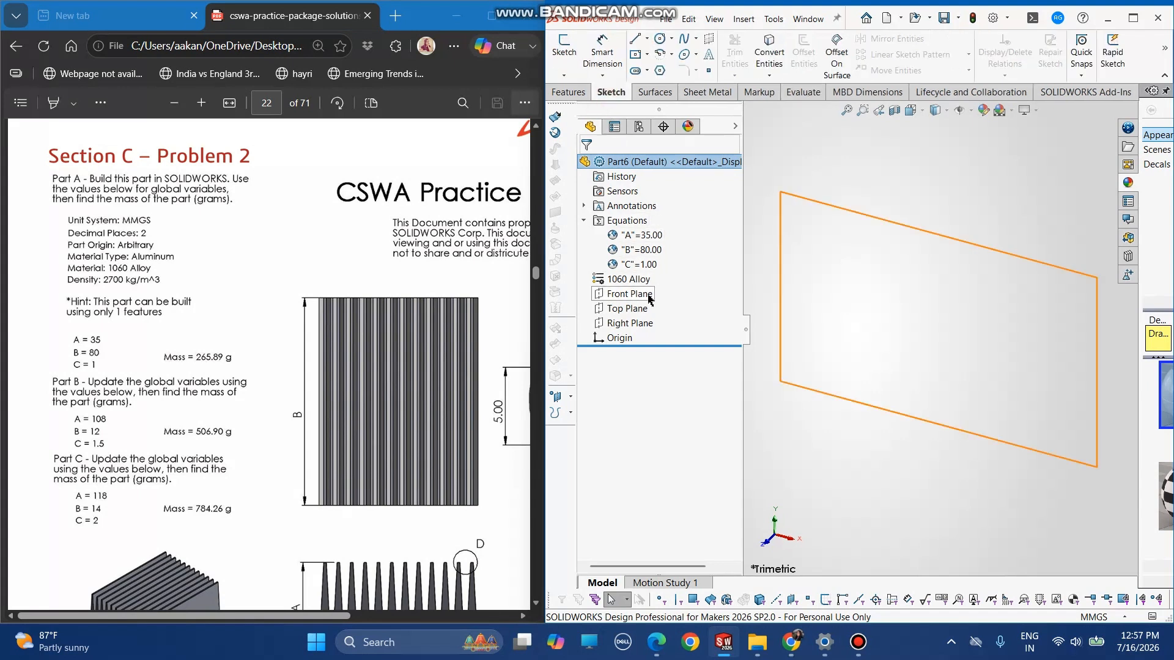
click(630, 294)
click(564, 53)
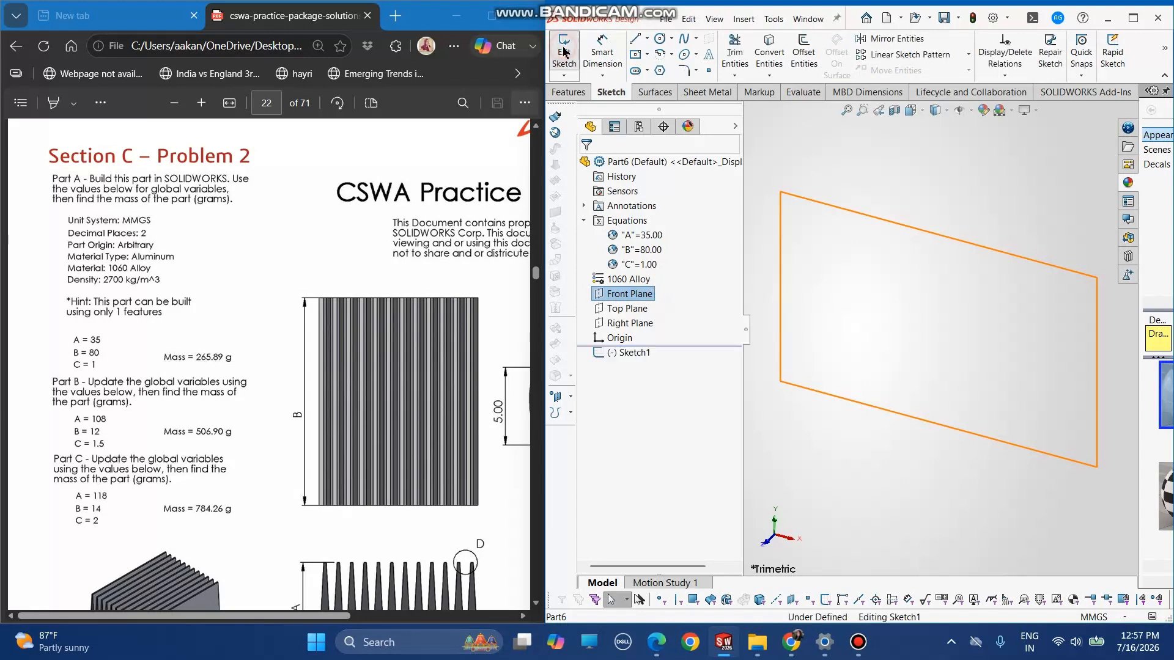
click(635, 39)
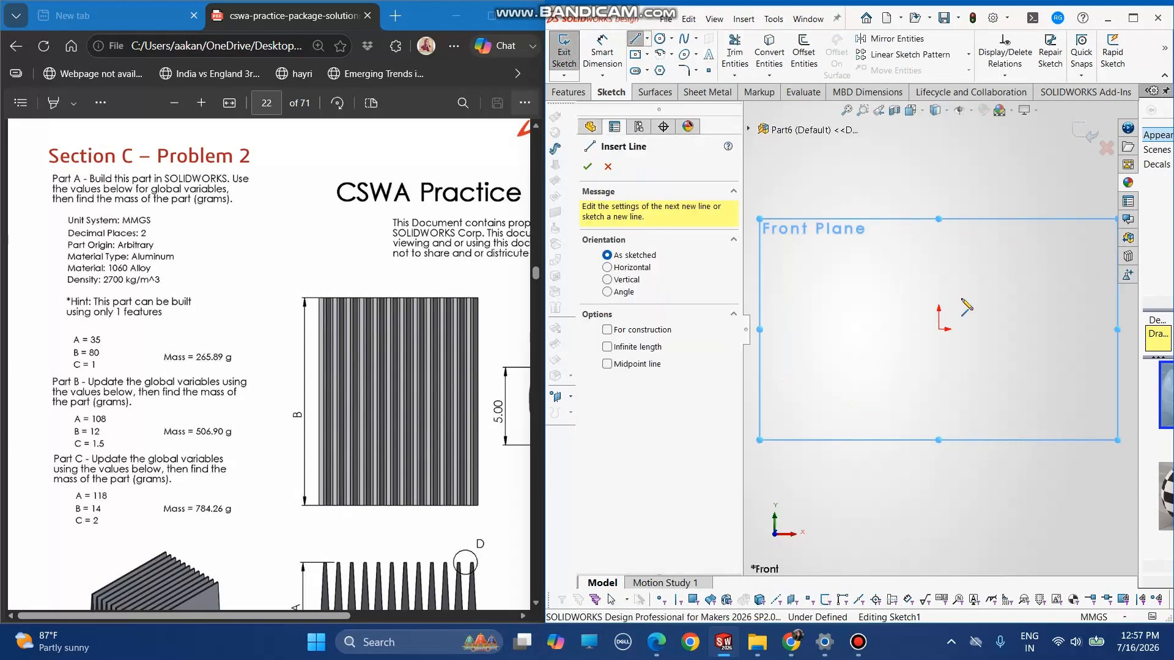
click(939, 329)
click(913, 179)
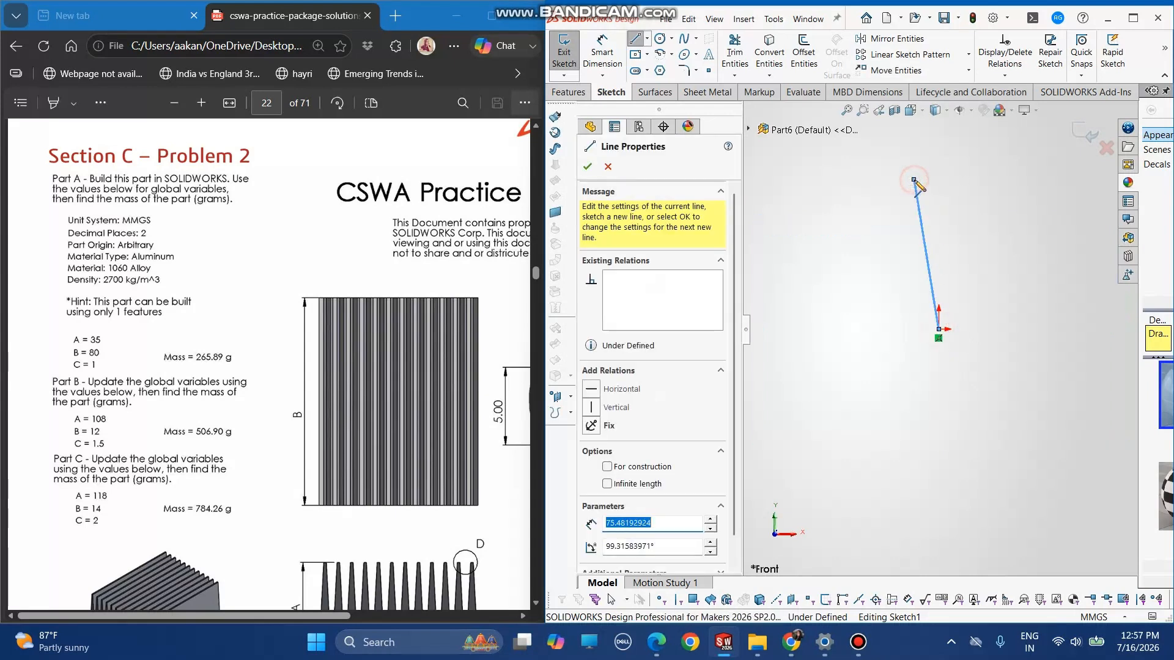
click(896, 179)
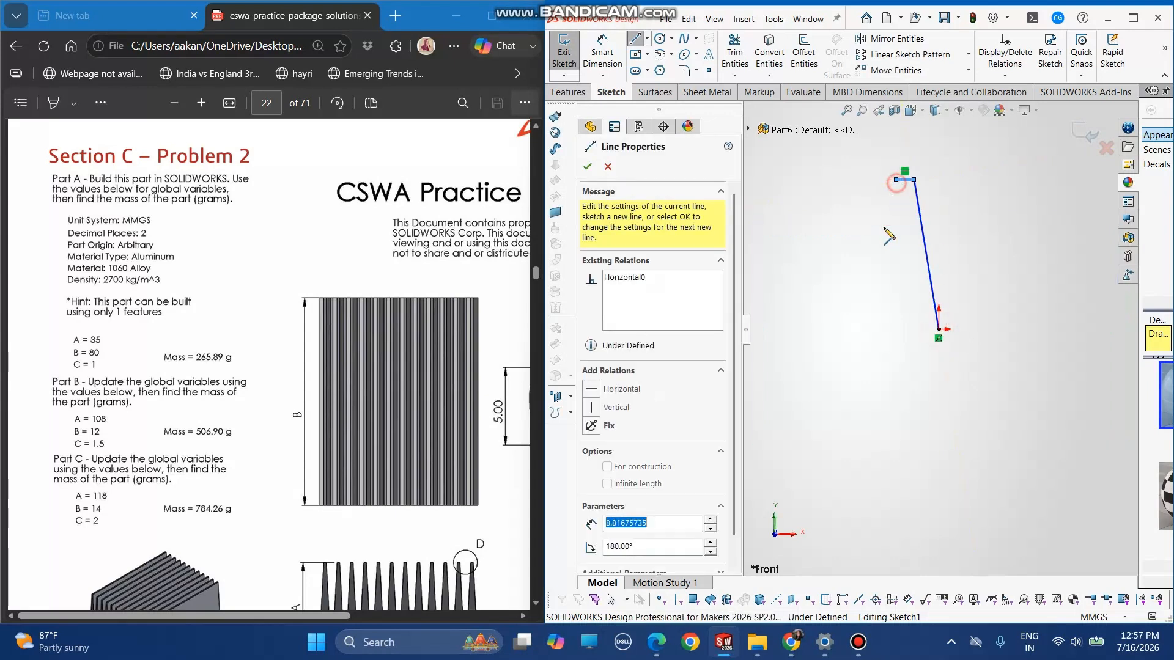
click(867, 329)
click(841, 329)
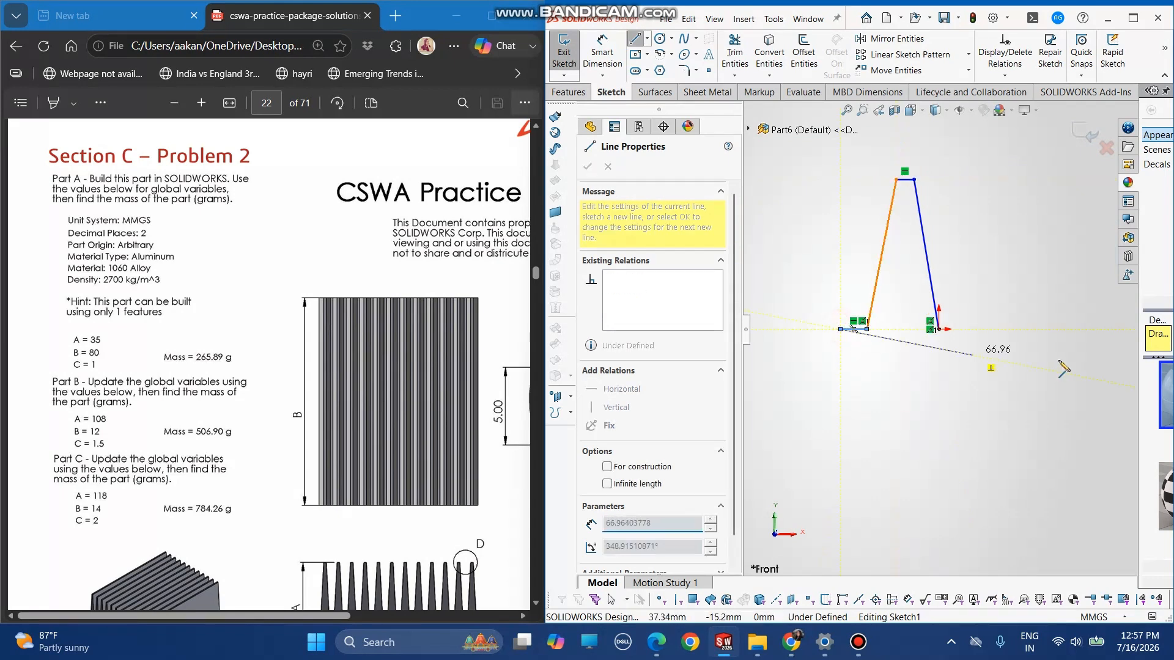
key(Escape)
Draw a horizontal centerline from the fin's lower-left corner through the origin to well beyond the fin's right side
click(647, 39)
click(657, 66)
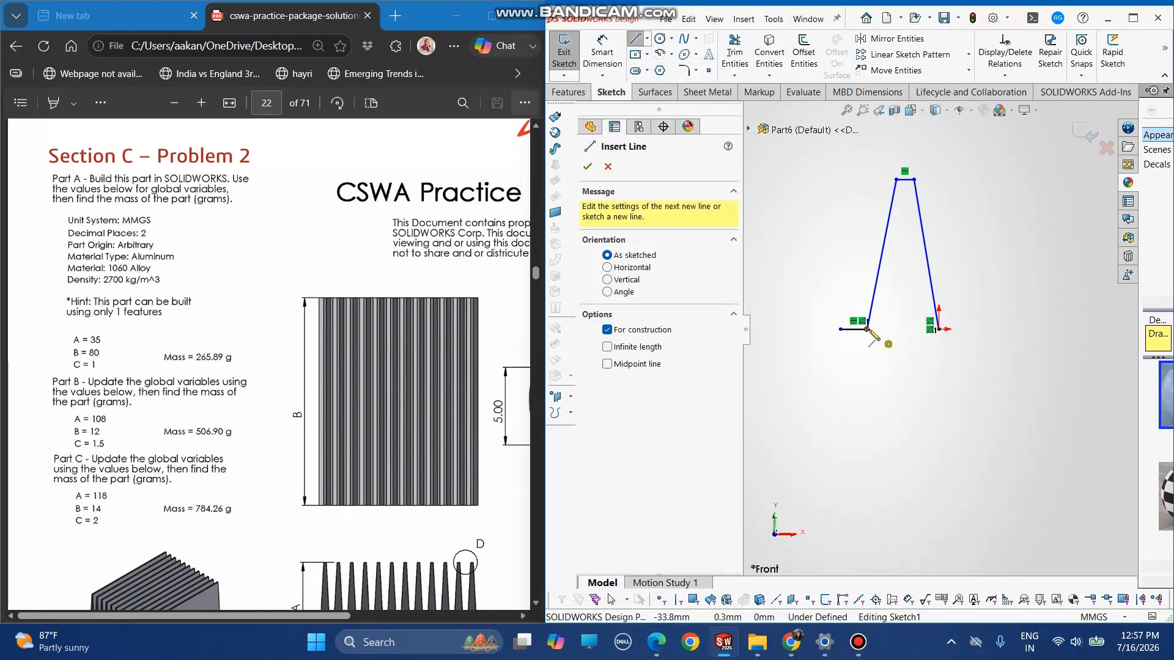
click(867, 329)
click(1070, 328)
key(Escape)
key(Escape)
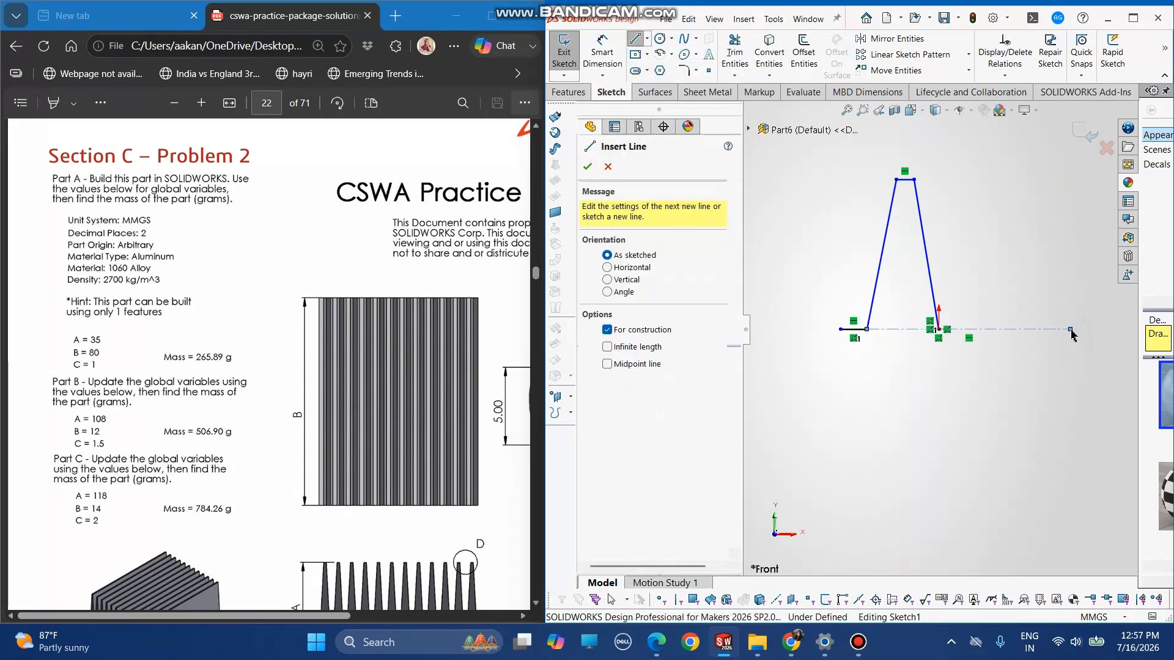
Dimension the angle between the fin's right side and the horizontal centerline as 93°, and bring the drawing's Detail E into view
scroll(1015, 237, down, 1)
click(602, 54)
click(897, 277)
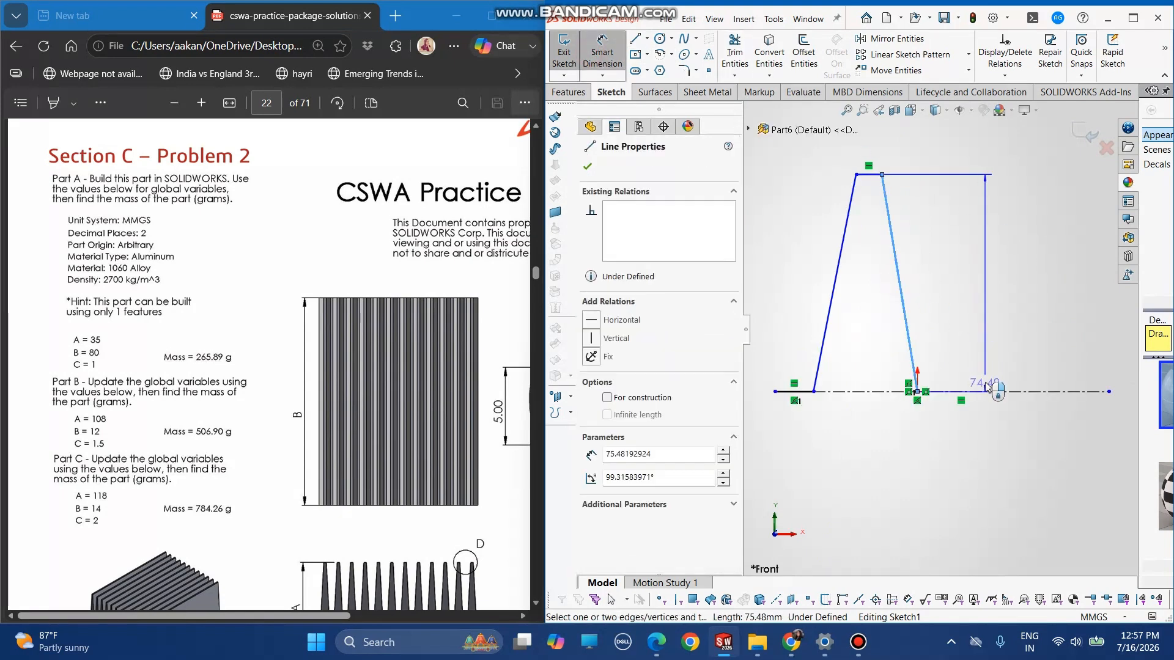
click(985, 392)
click(997, 327)
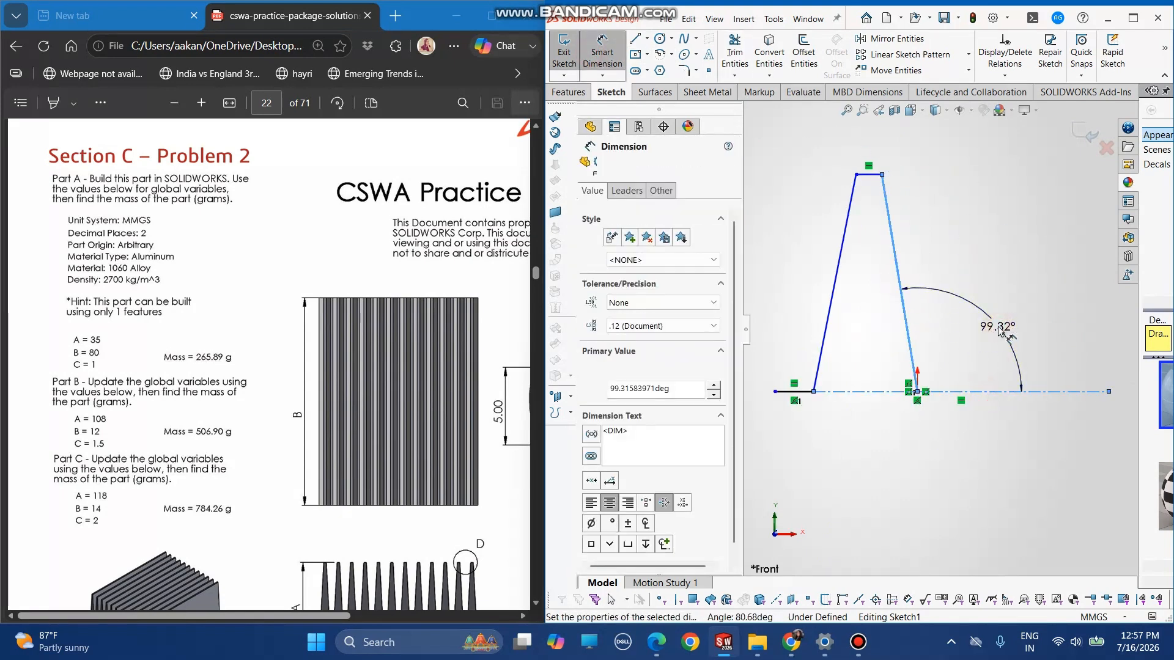
text(93)
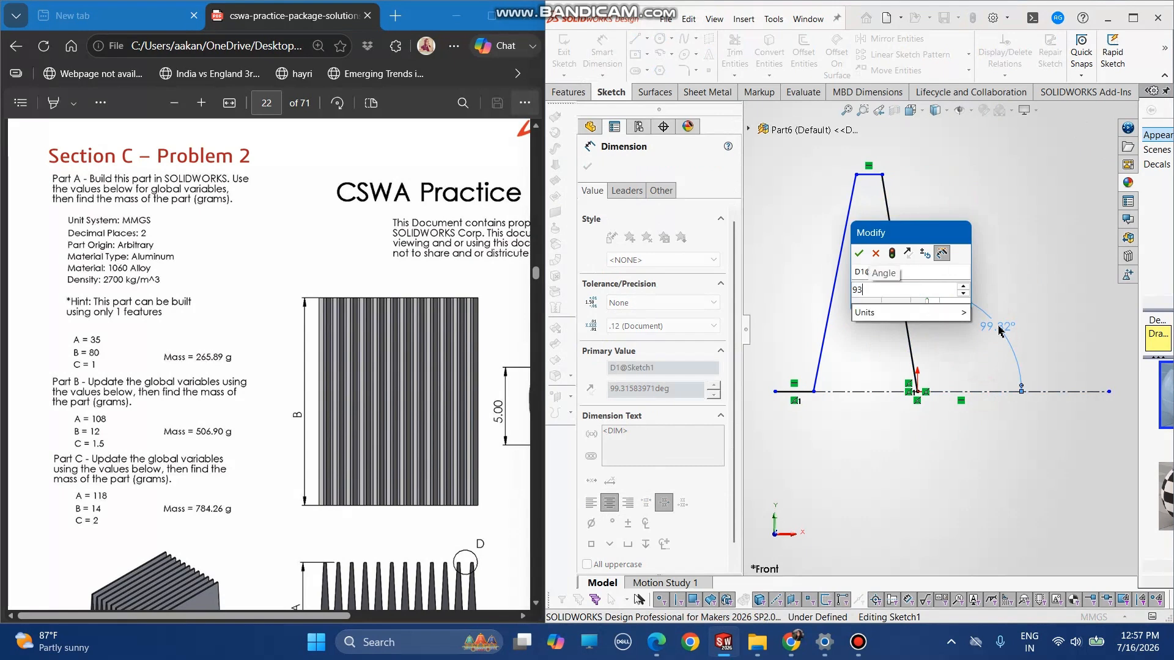
key(Return)
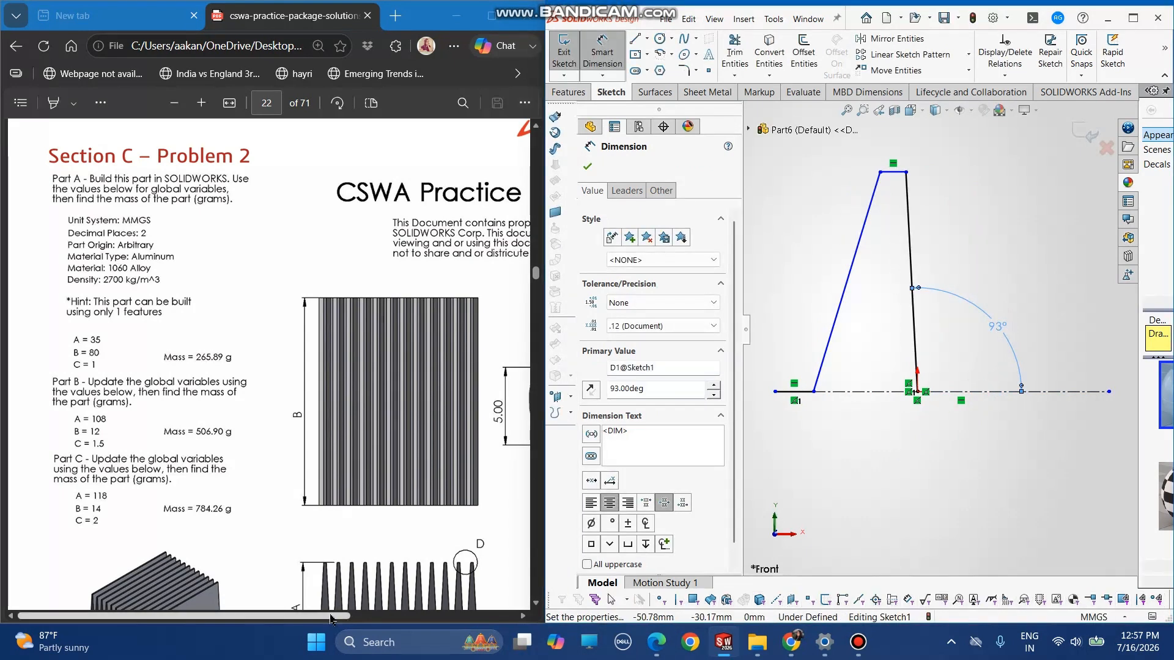
drag(333, 616, 500, 615)
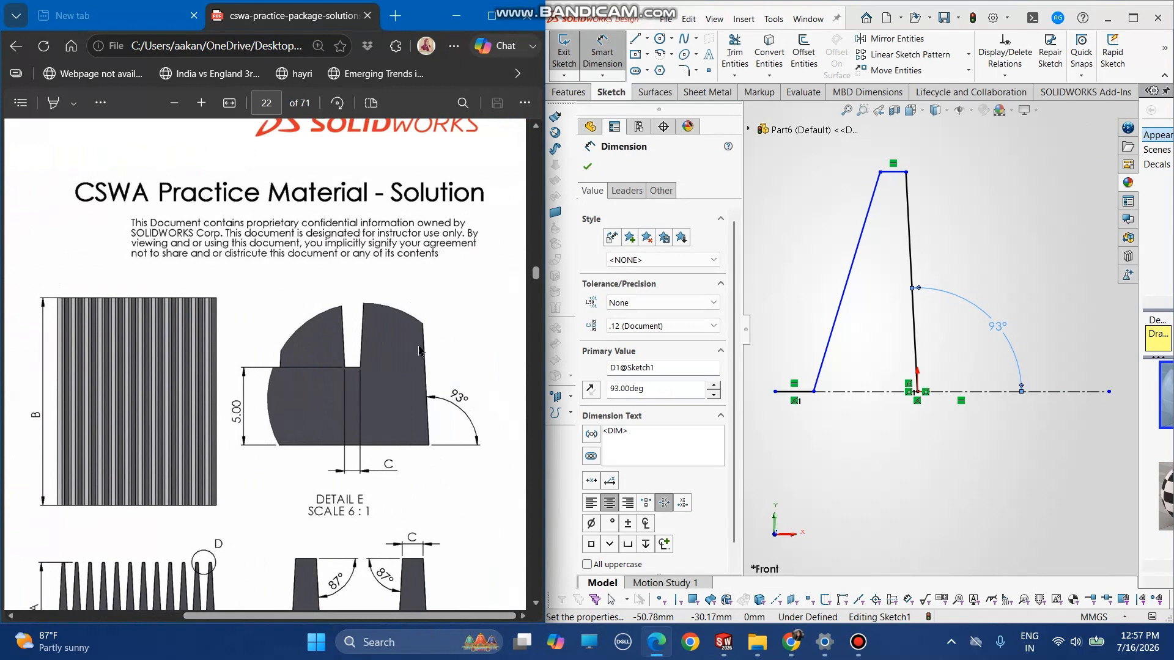
Dimension the angle between the fin's slanted left side and its top line as 87°
scroll(453, 536, down, 3)
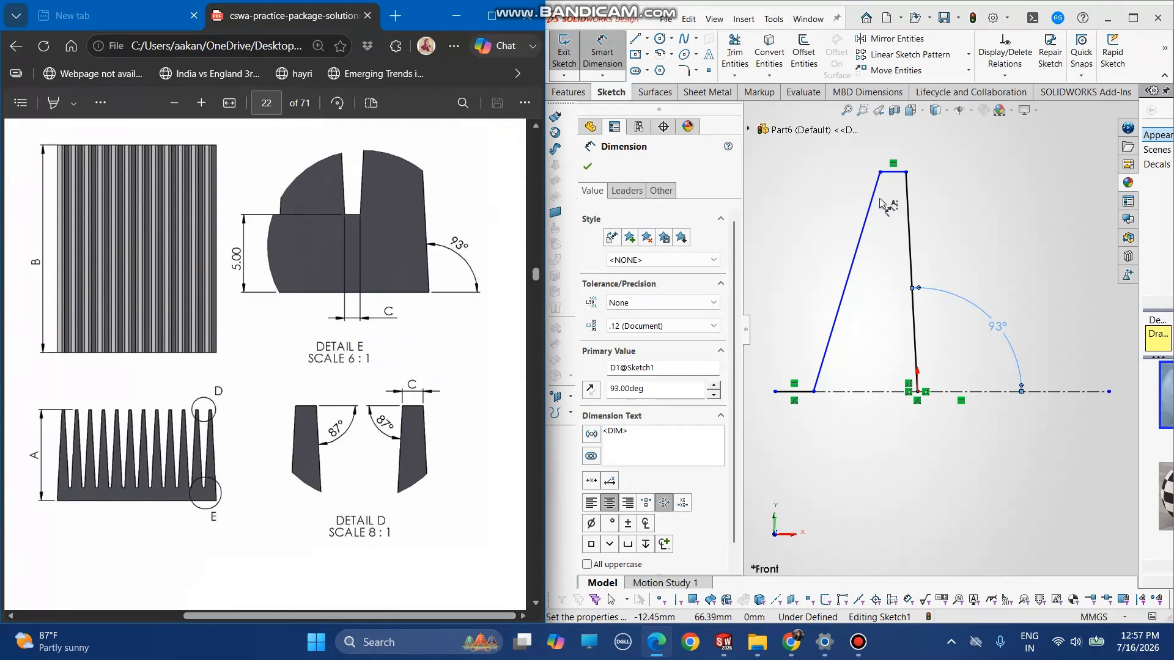
click(875, 199)
click(894, 172)
click(840, 199)
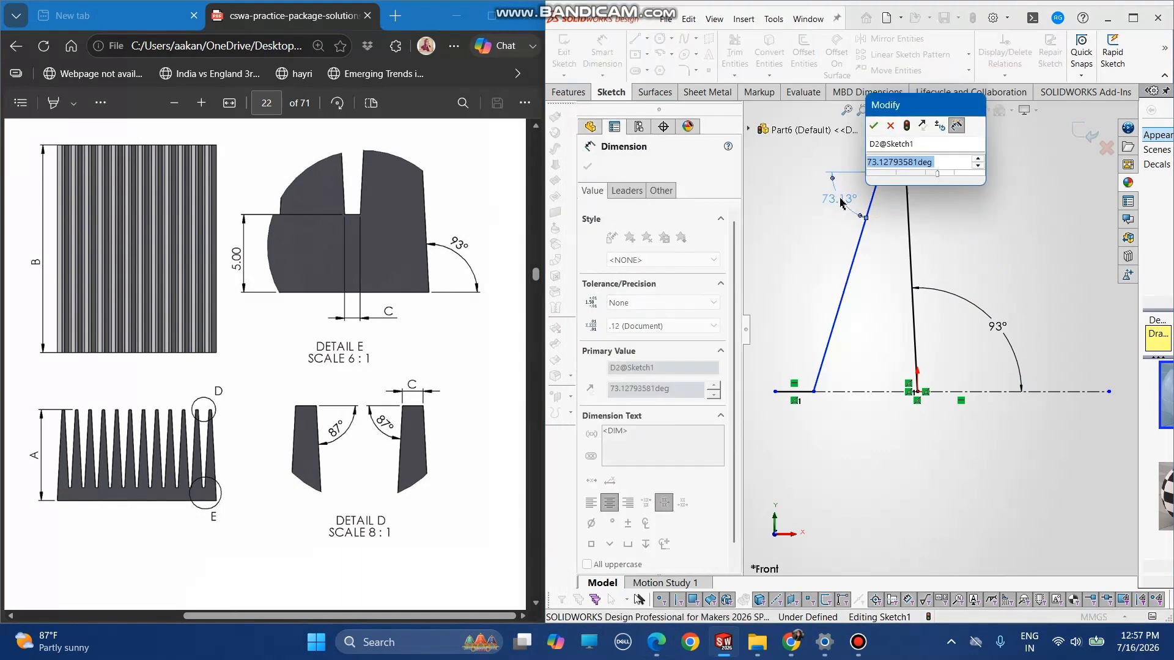
text(87)
key(Return)
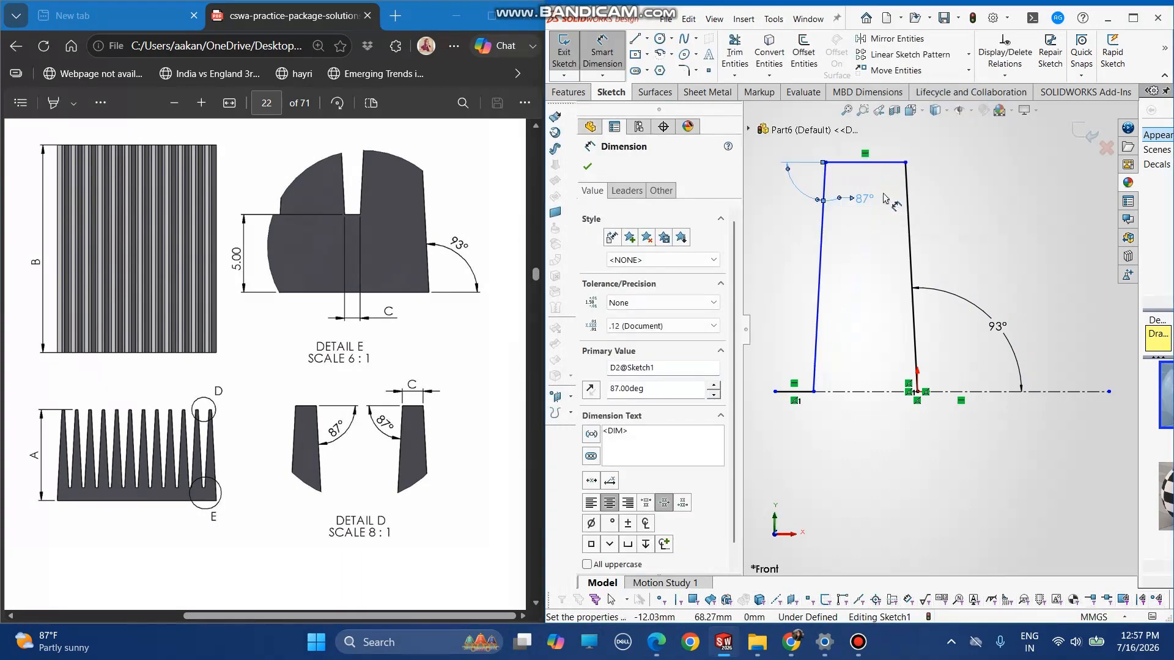
Dimension the fin's top line and link its length to the global variable C with ="C"
scroll(880, 183, down, 2)
click(880, 188)
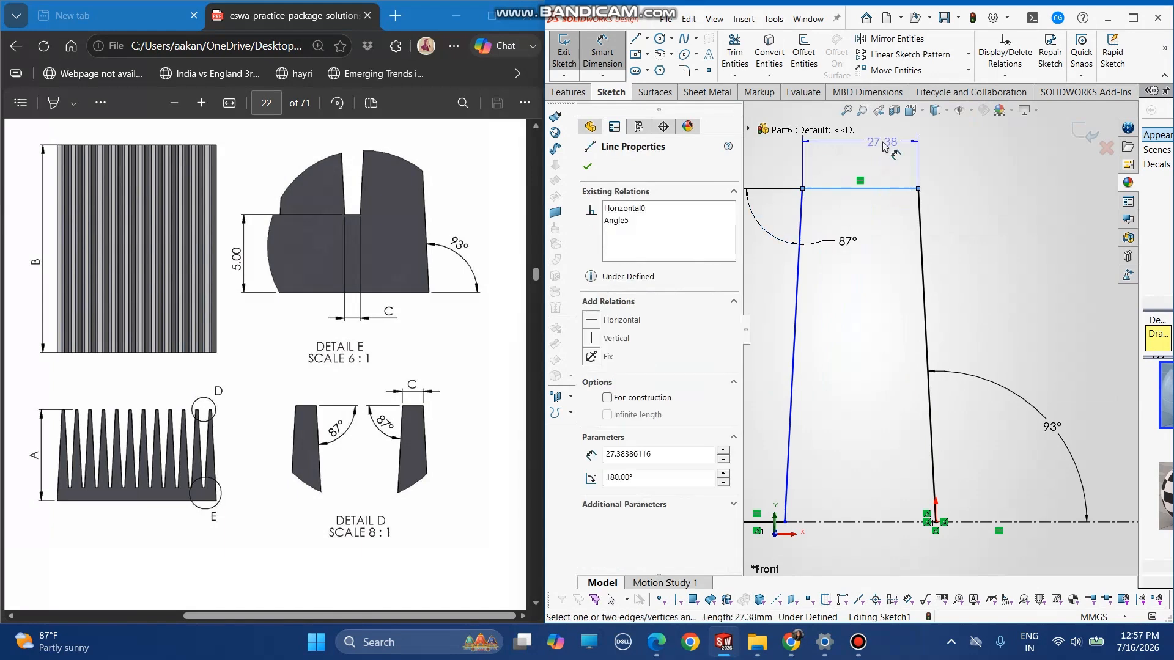
click(883, 146)
text(="C")
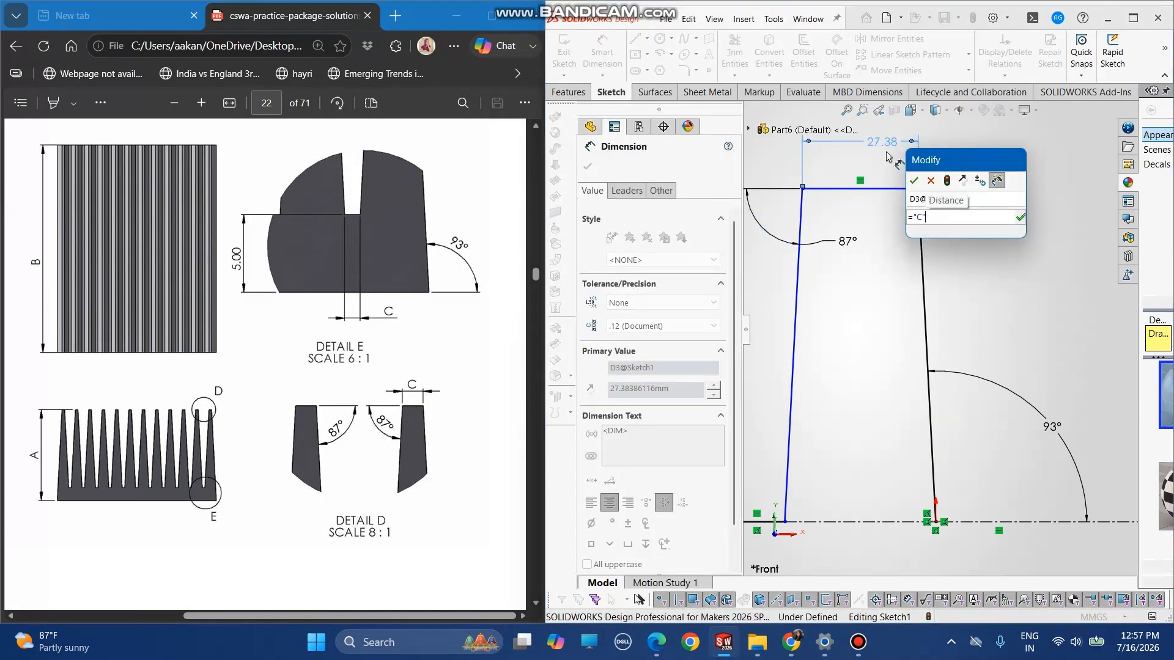
click(913, 181)
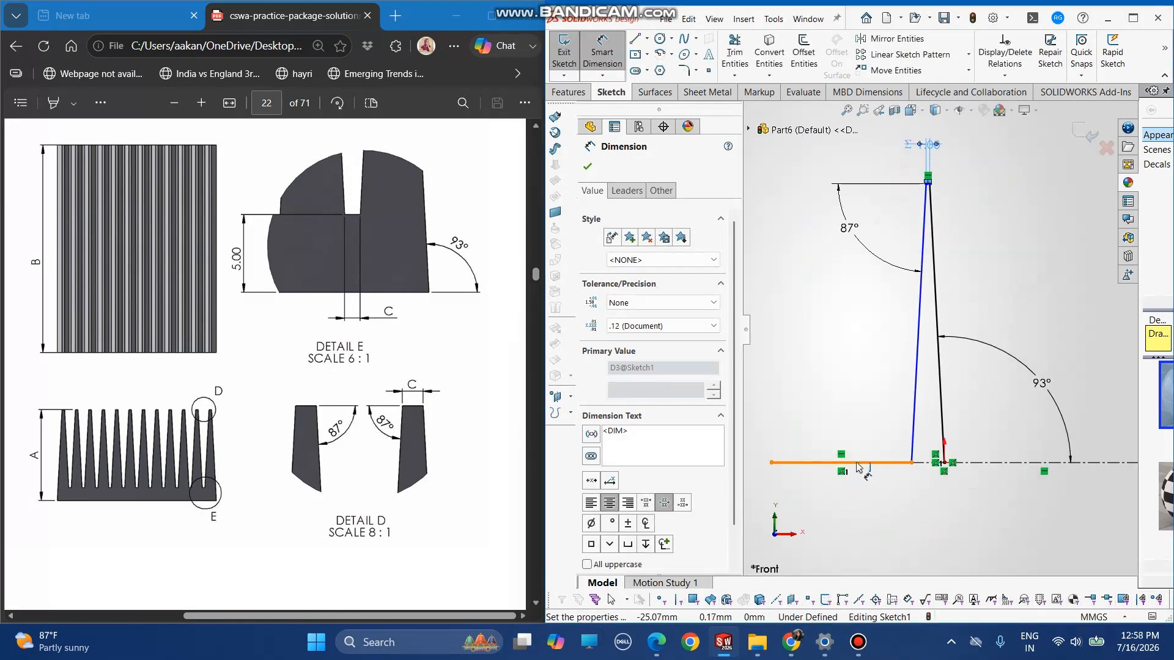
Dimension the short horizontal base line beside the fin and link its length to the global variable with ="C"
click(861, 463)
click(858, 506)
text(=C)
key(Down)
key(Return)
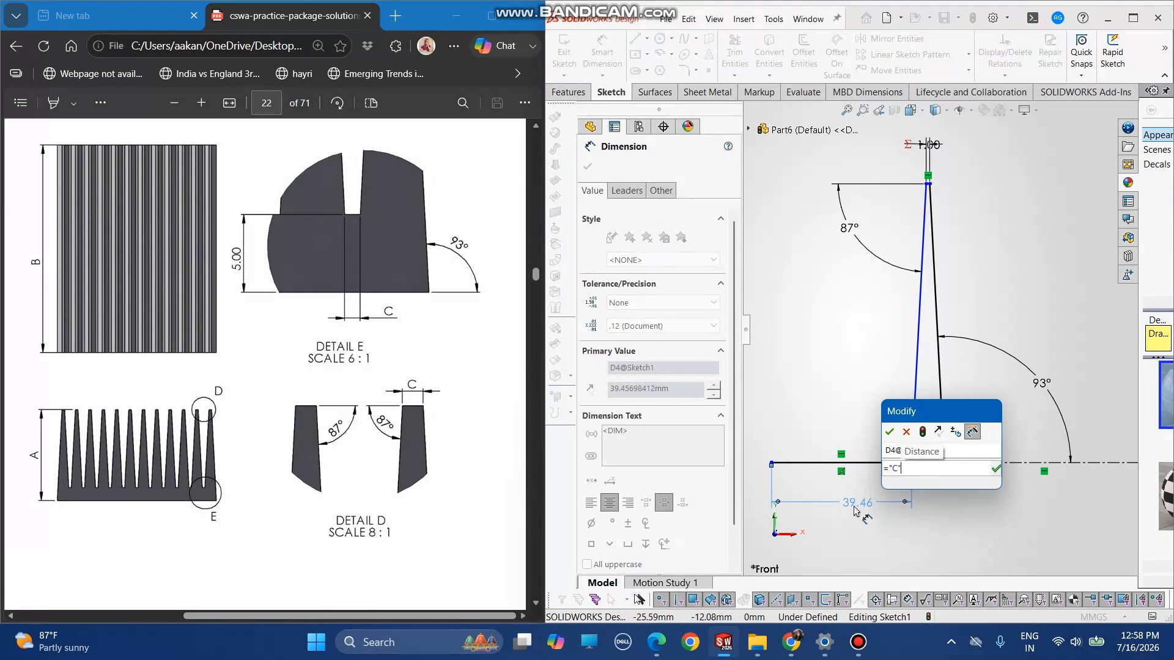
click(890, 432)
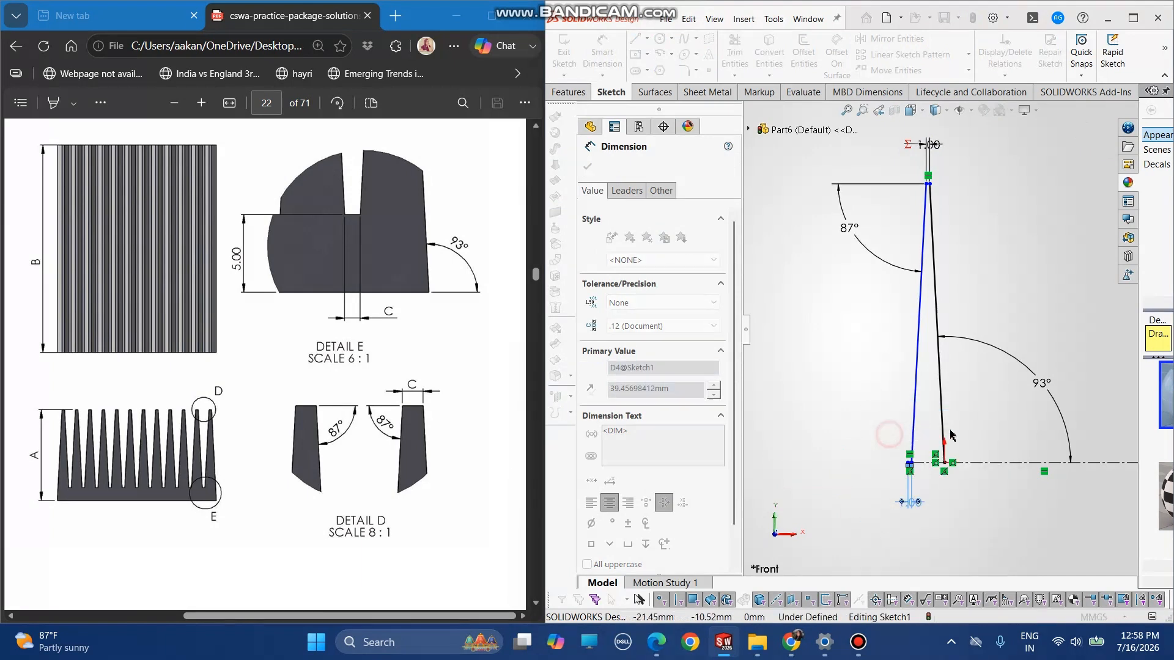
Examine the dimensioned fin sketch and the drawing's front view with its row of fins and overall height A
scroll(856, 245, down, 3)
scroll(859, 208, up, 2)
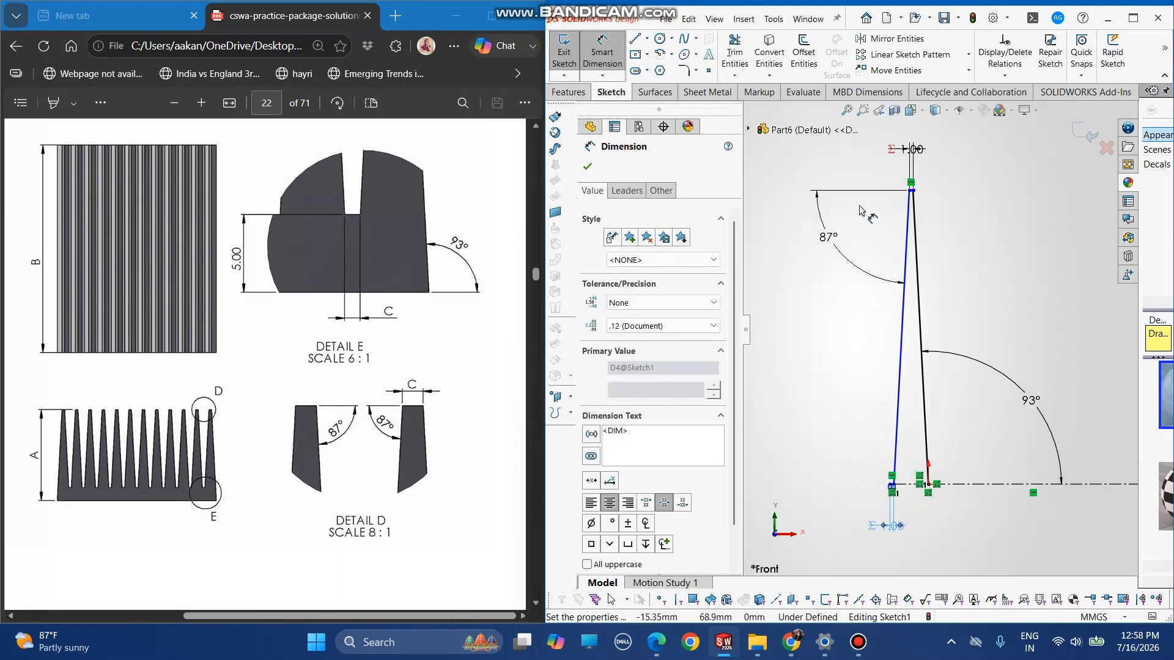
scroll(883, 197, down, 2)
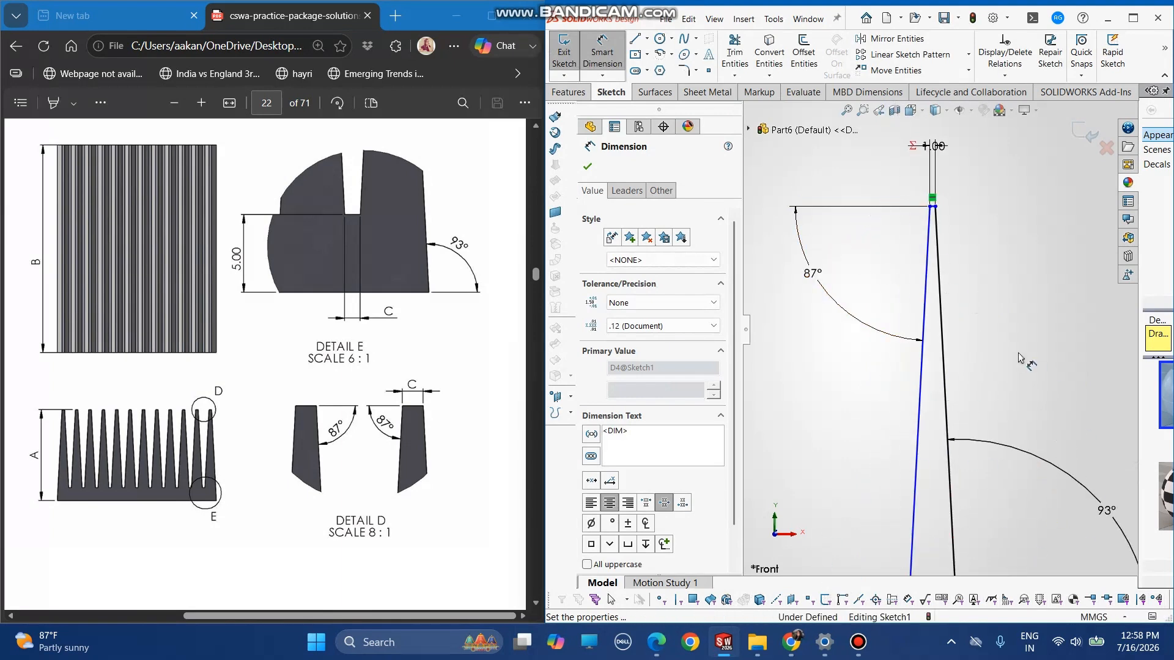
scroll(963, 230, down, 1)
scroll(963, 230, up, 1)
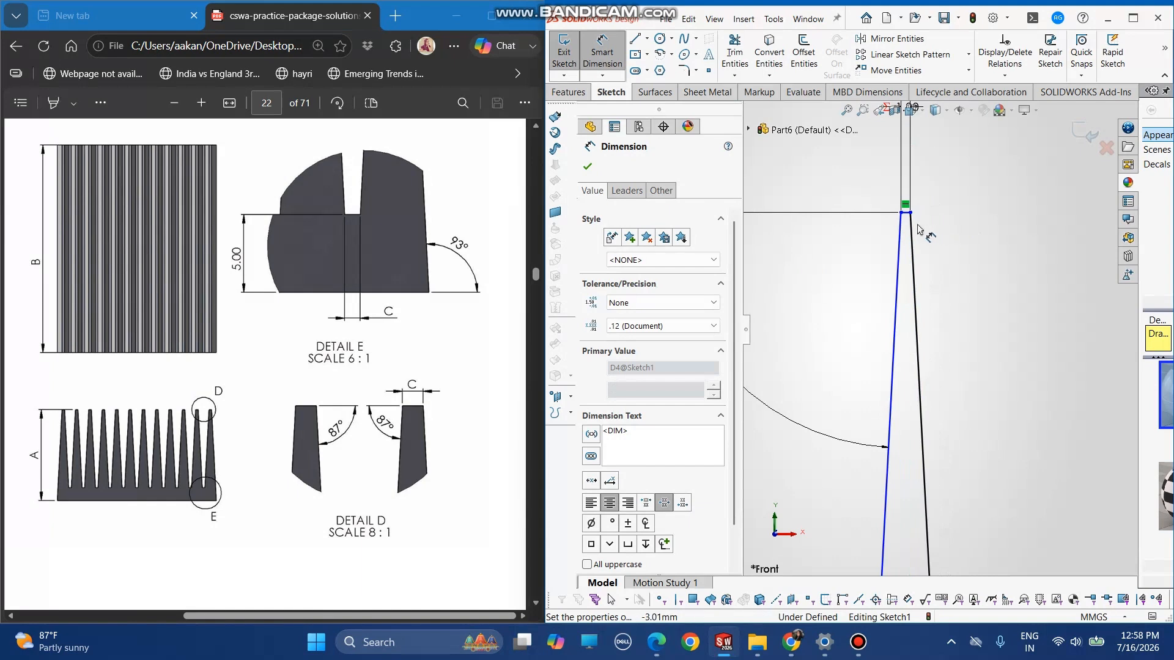
scroll(947, 330, up, 1)
scroll(943, 354, up, 1)
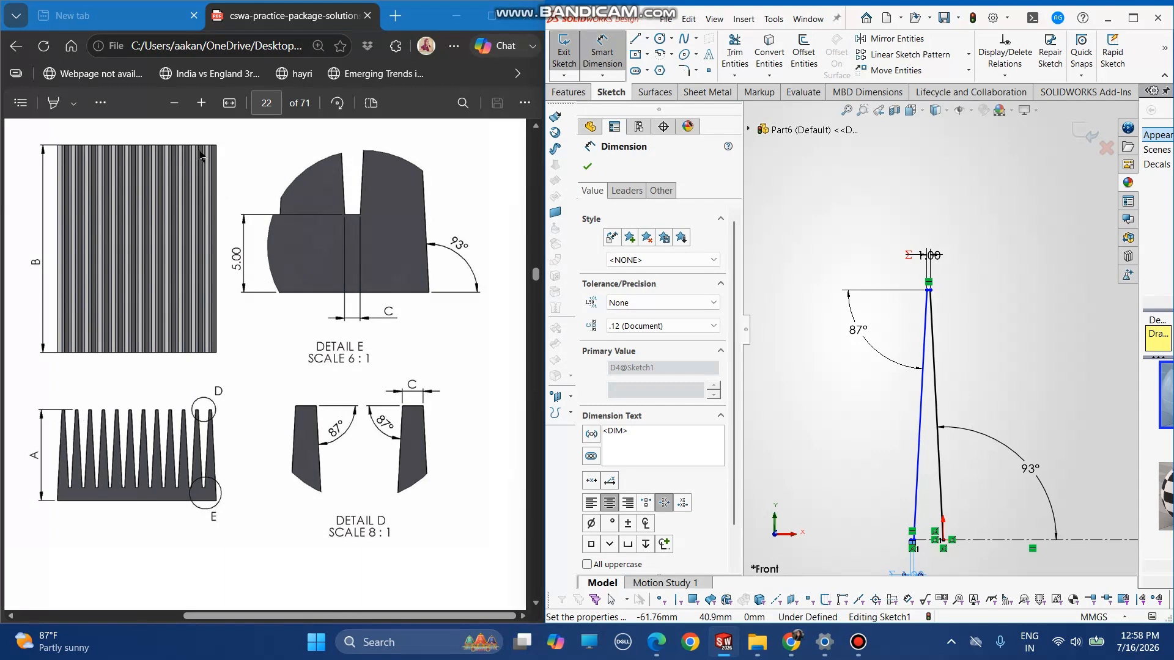
click(201, 102)
click(201, 102)
scroll(134, 508, down, 2)
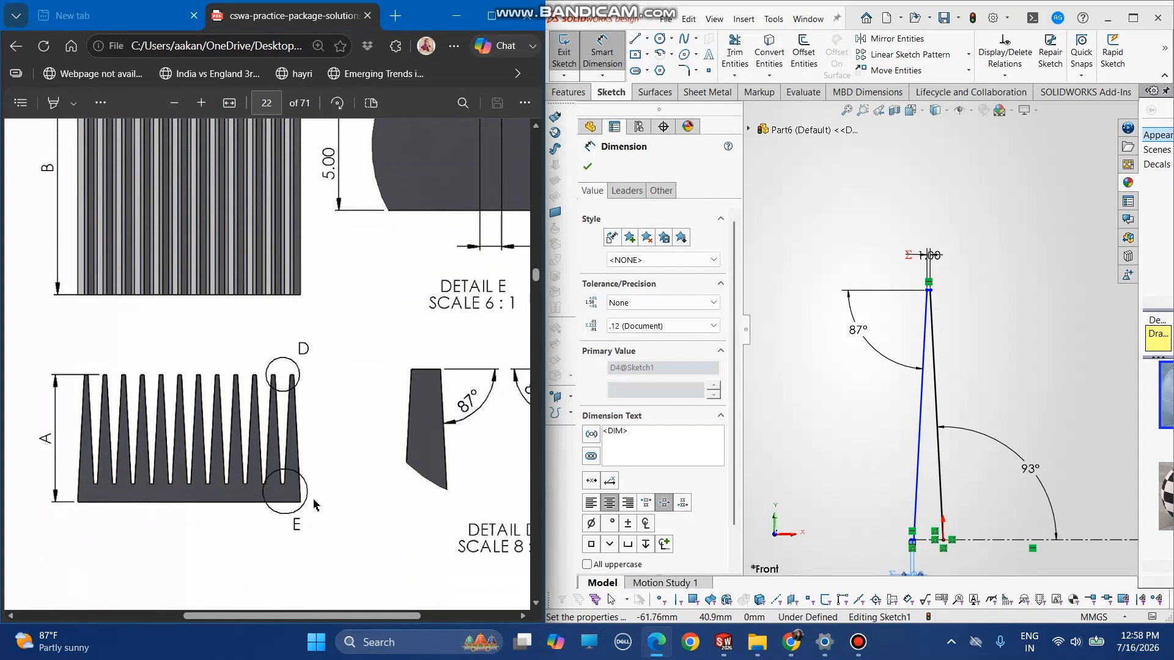
Dimension the vertical distance between the fin's top line and the short base line as ="A"-5
scroll(880, 226, down, 5)
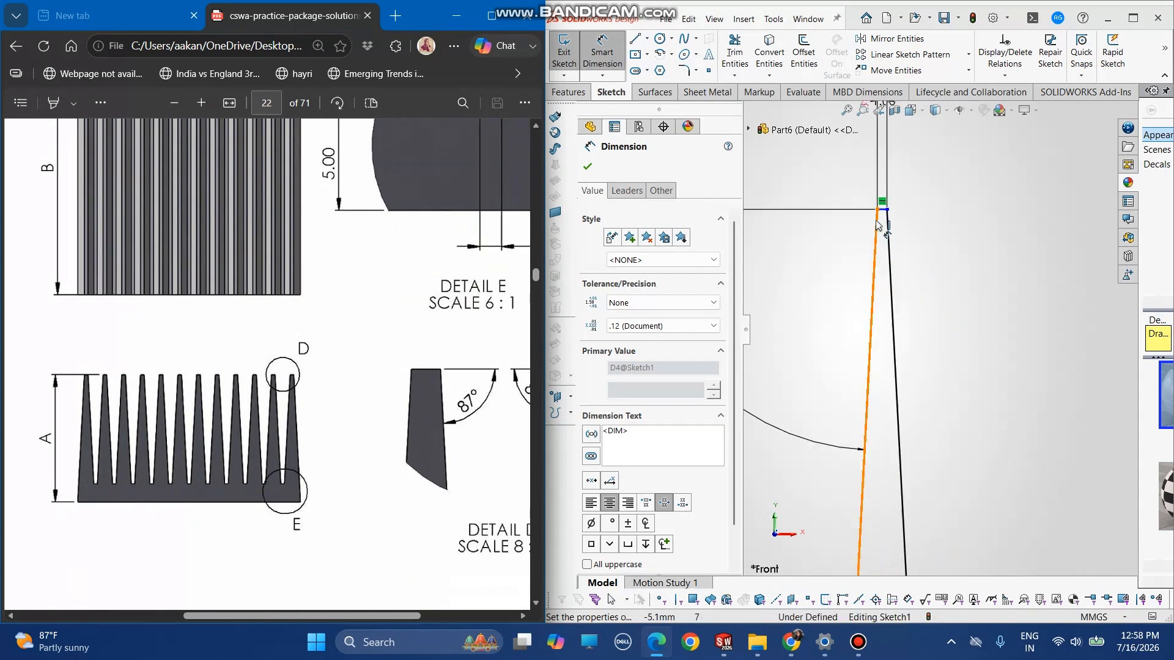
click(882, 211)
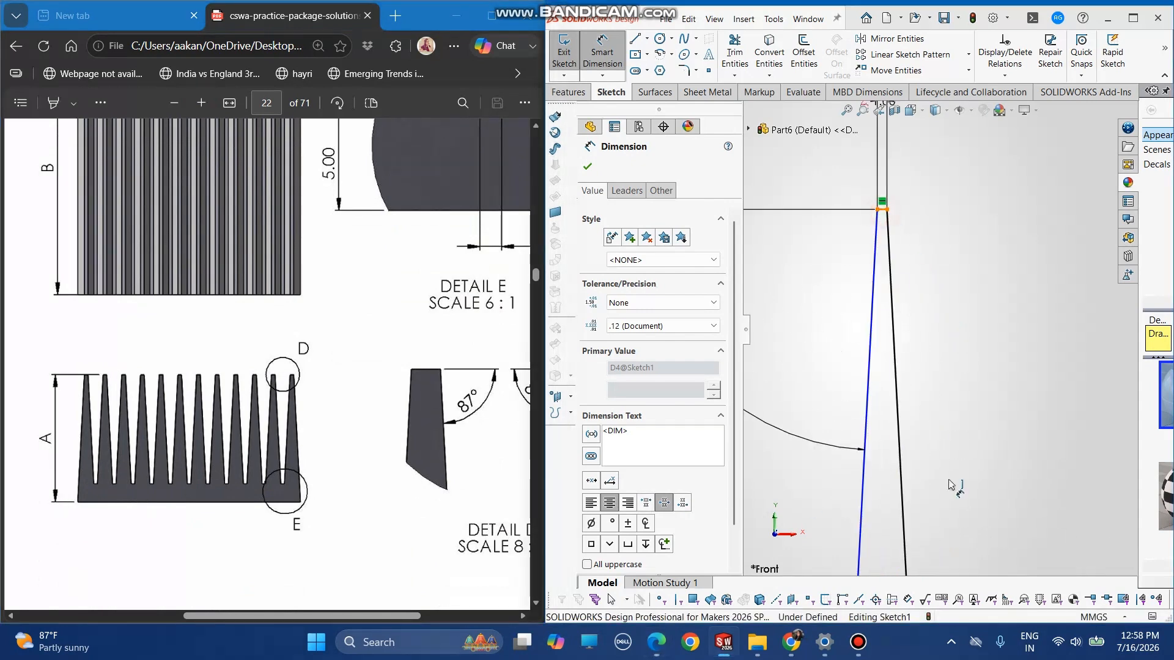
scroll(950, 484, up, 6)
scroll(915, 531, down, 4)
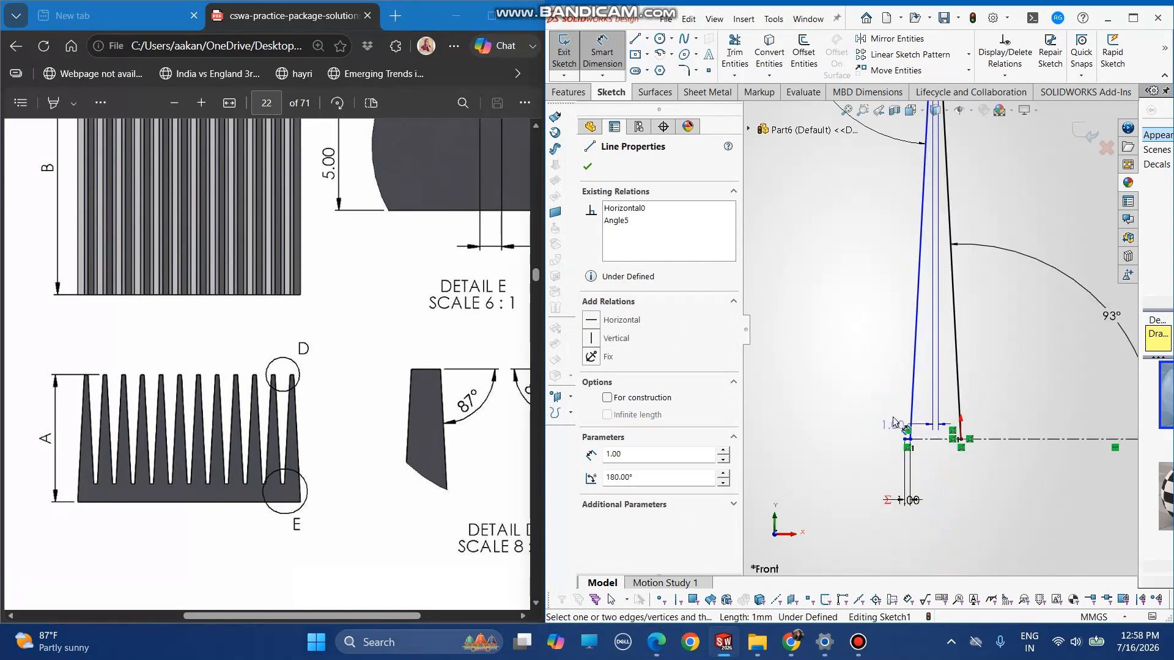
scroll(889, 434, down, 3)
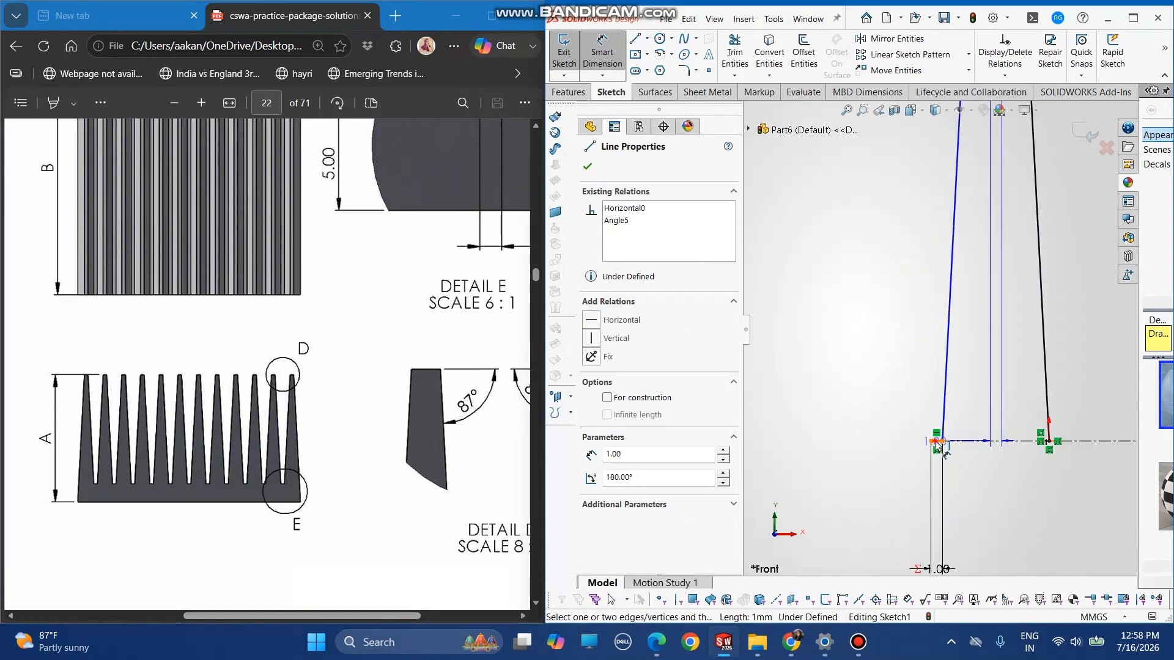
click(935, 441)
scroll(1110, 330, up, 2)
click(1074, 266)
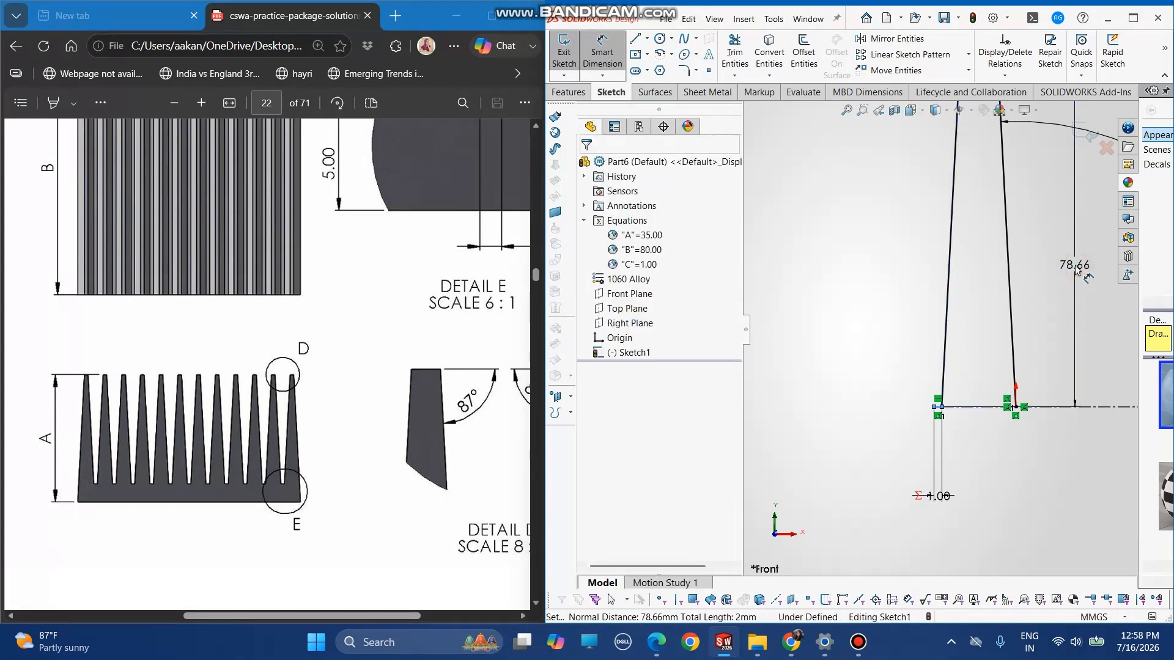
text(=A)
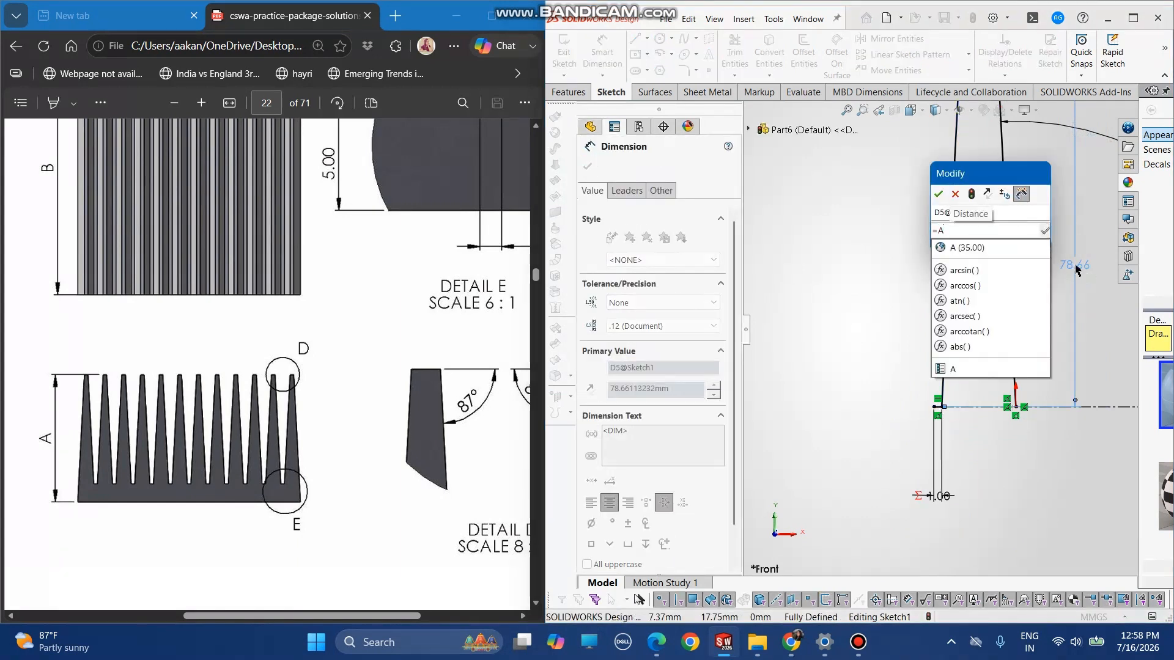
key(Return)
text(-5)
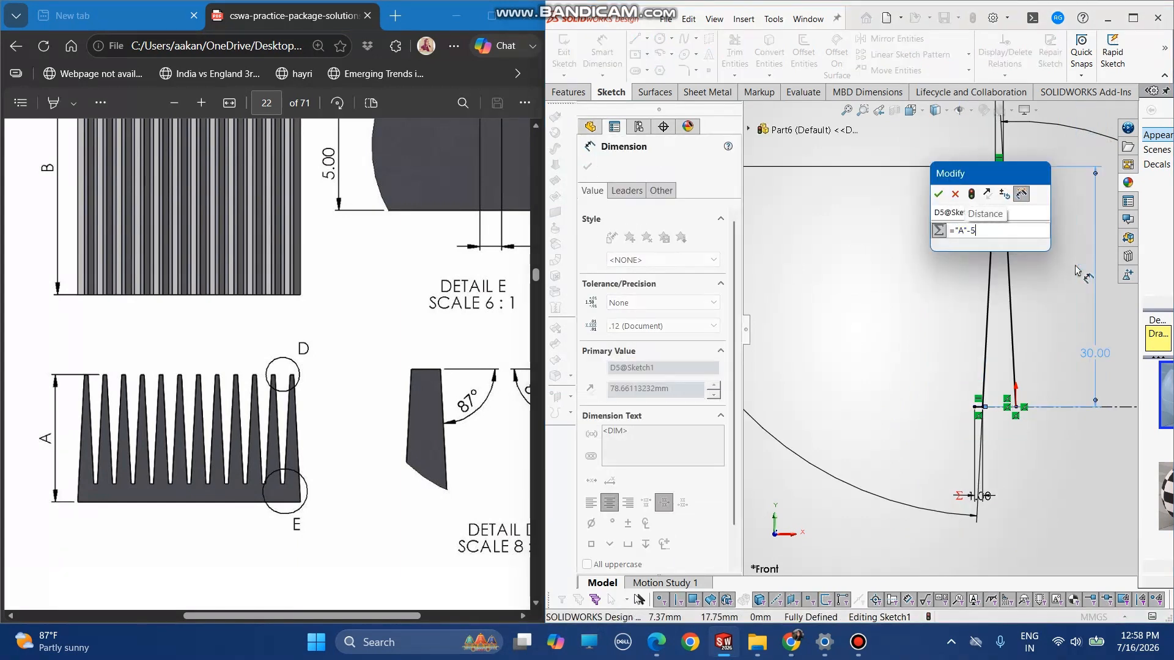
click(944, 197)
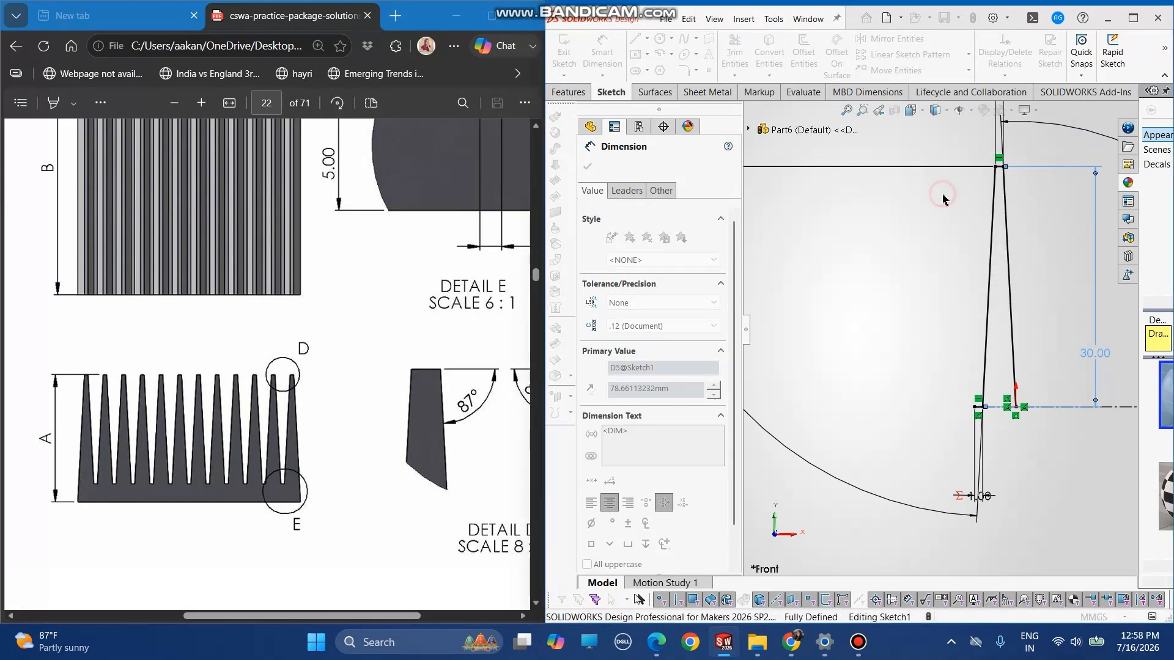
scroll(1050, 302, down, 1)
scroll(1050, 302, up, 2)
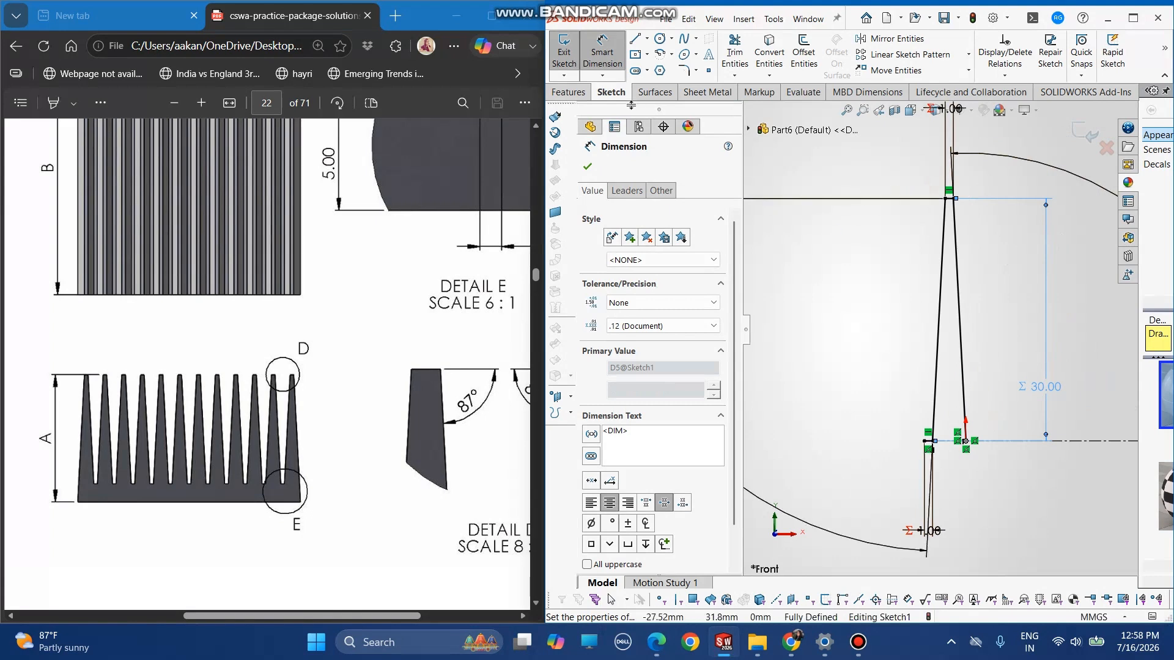
click(586, 167)
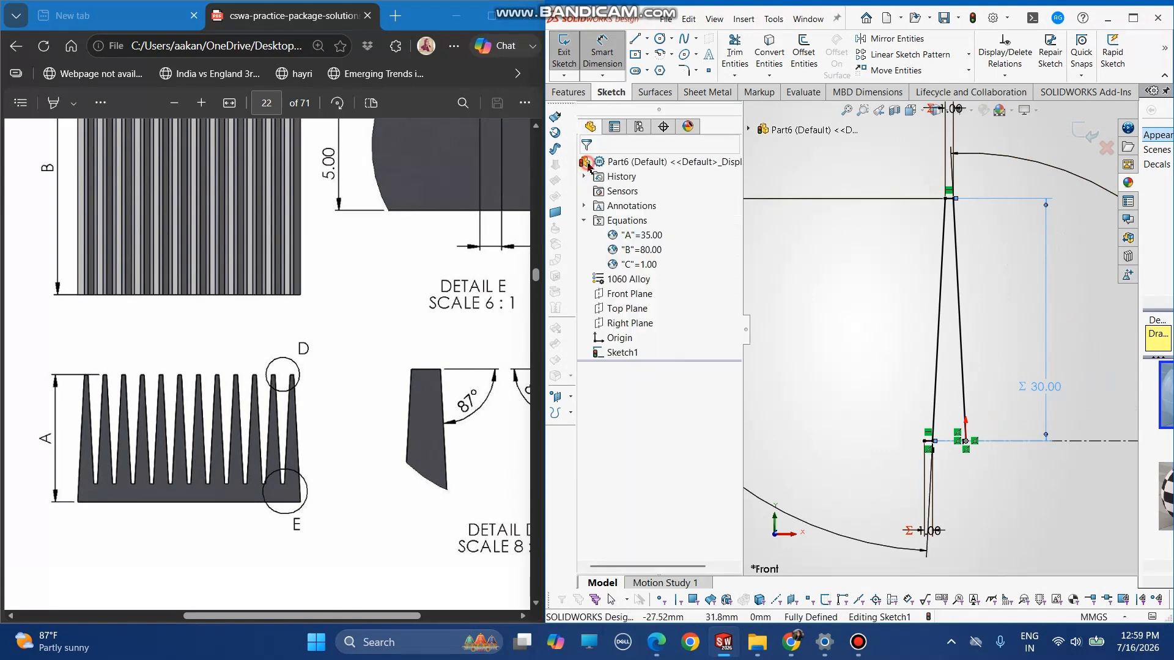
click(579, 93)
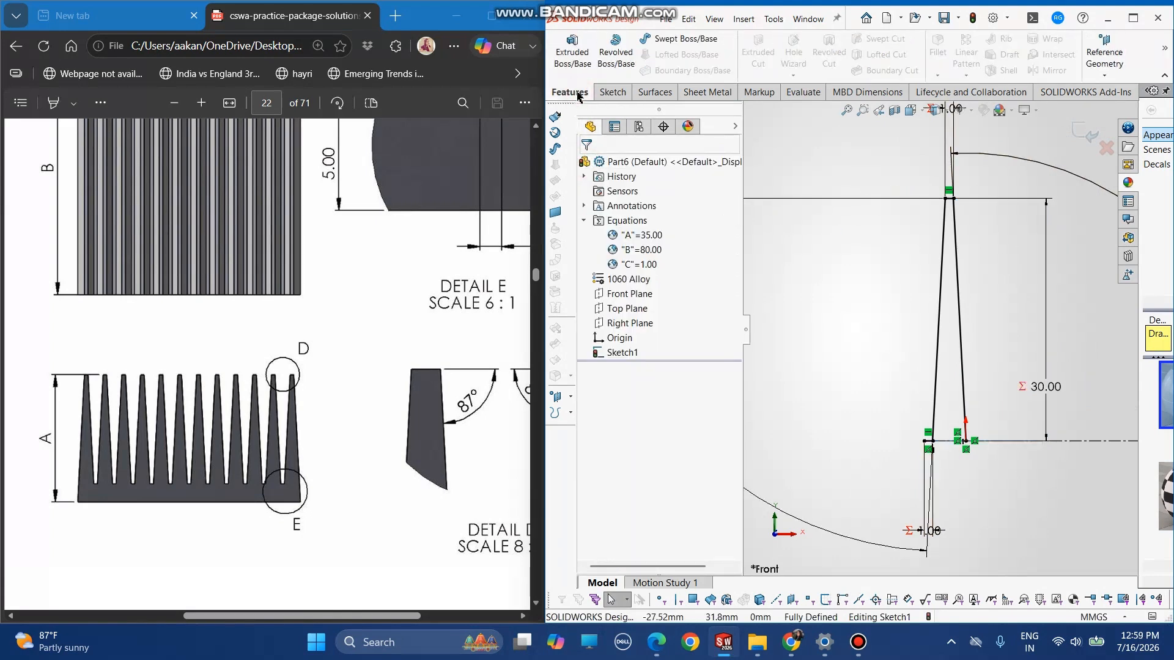
click(572, 52)
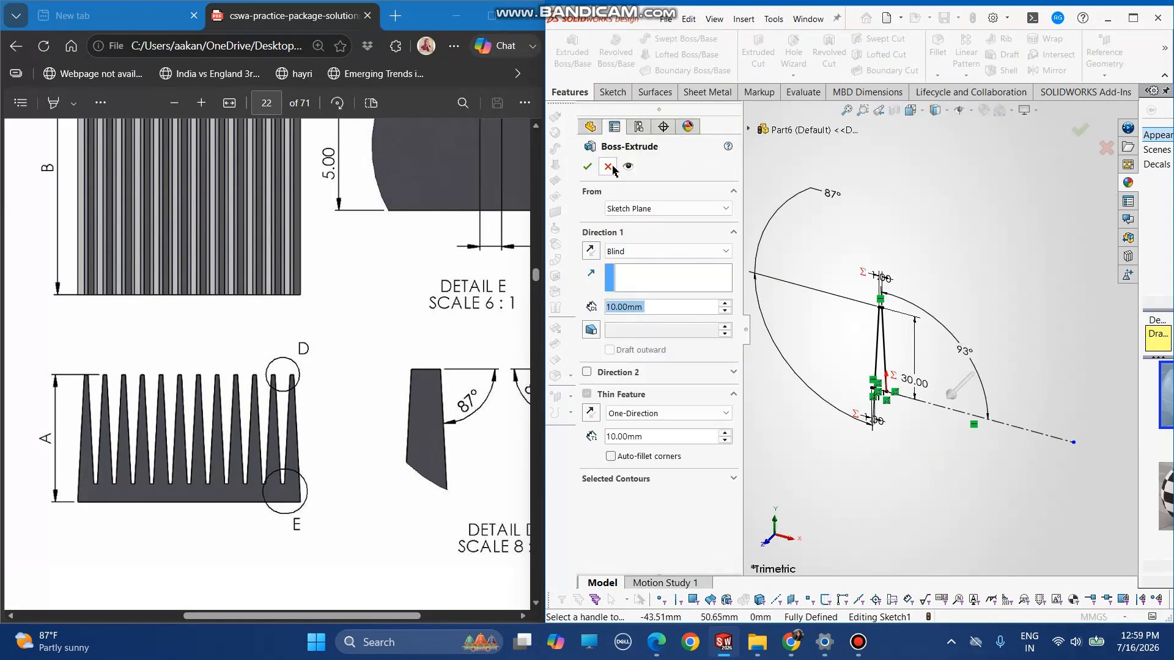
click(610, 167)
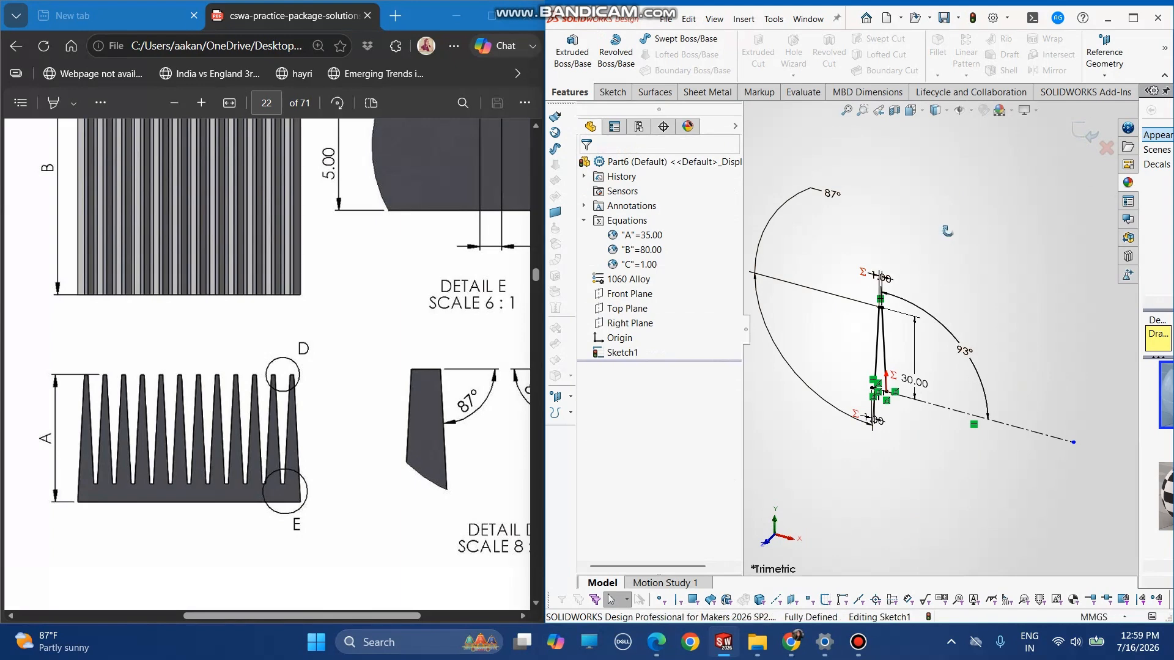
click(914, 110)
click(976, 180)
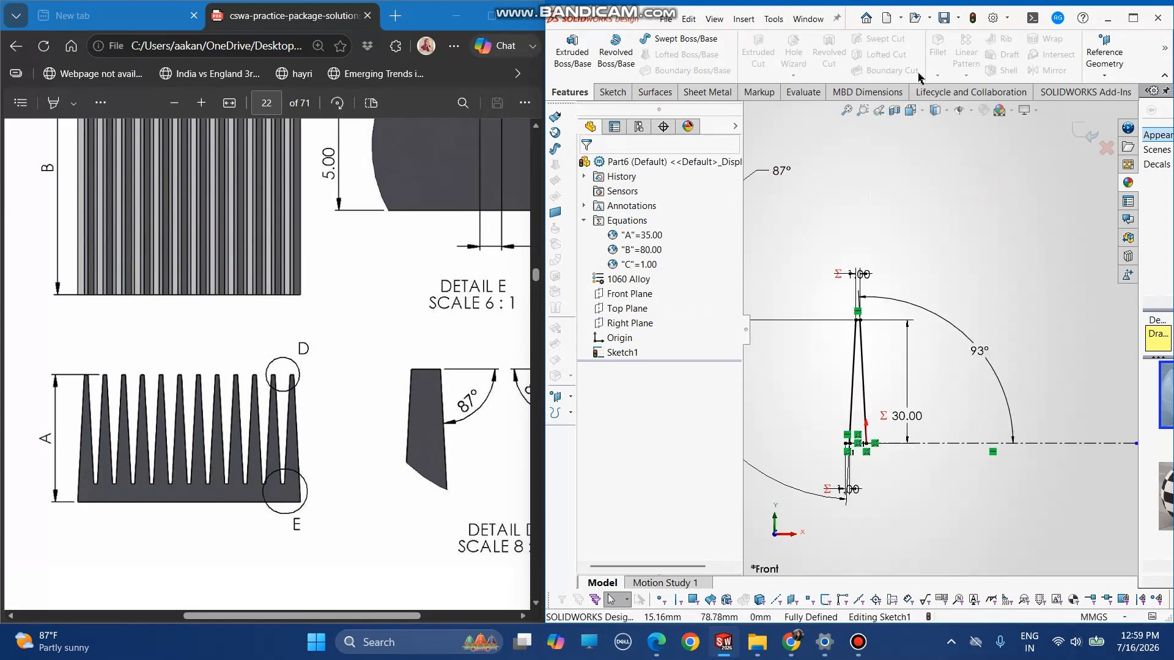
Start a linear sketch pattern along the X-axis with the short base line and the fin's outline as the entities to pattern
click(612, 91)
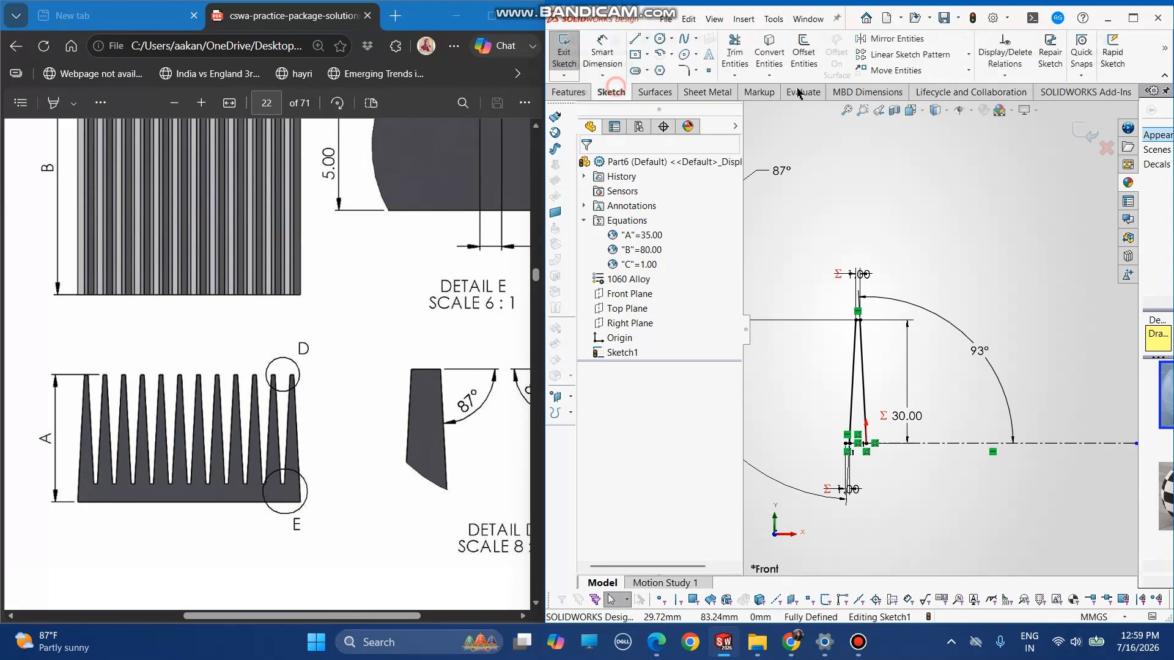
click(907, 58)
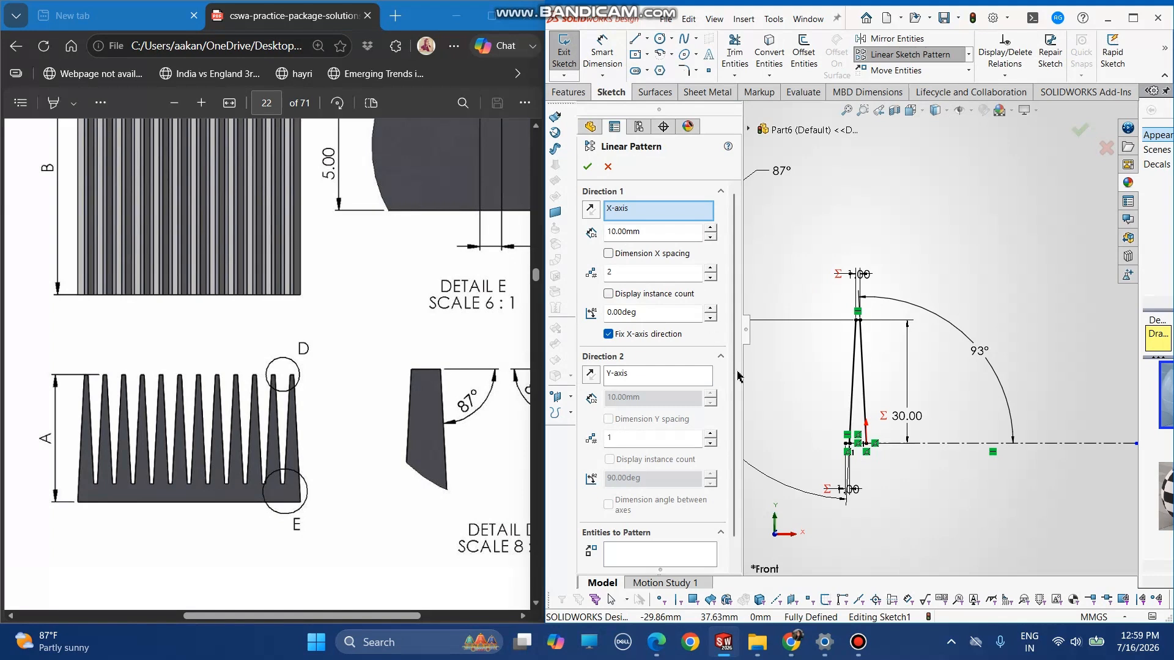
scroll(795, 428, down, 3)
click(680, 556)
scroll(987, 466, down, 3)
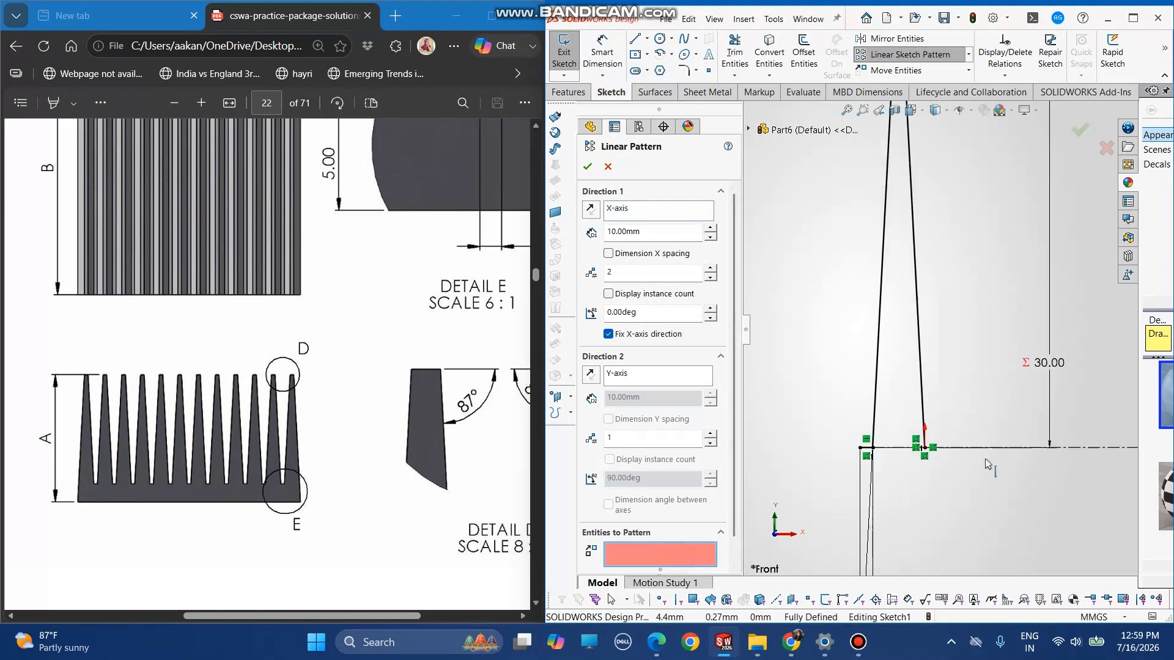
click(809, 428)
click(819, 383)
scroll(847, 184, up, 1)
scroll(848, 185, up, 4)
scroll(907, 169, down, 3)
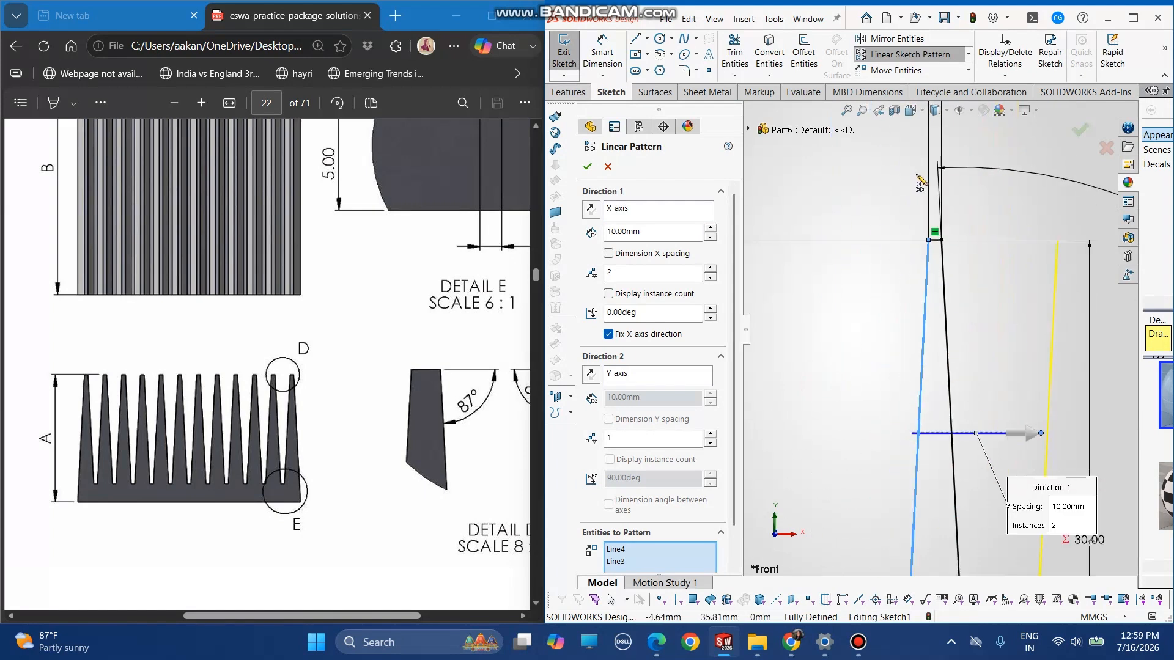
click(946, 276)
scroll(935, 306, up, 3)
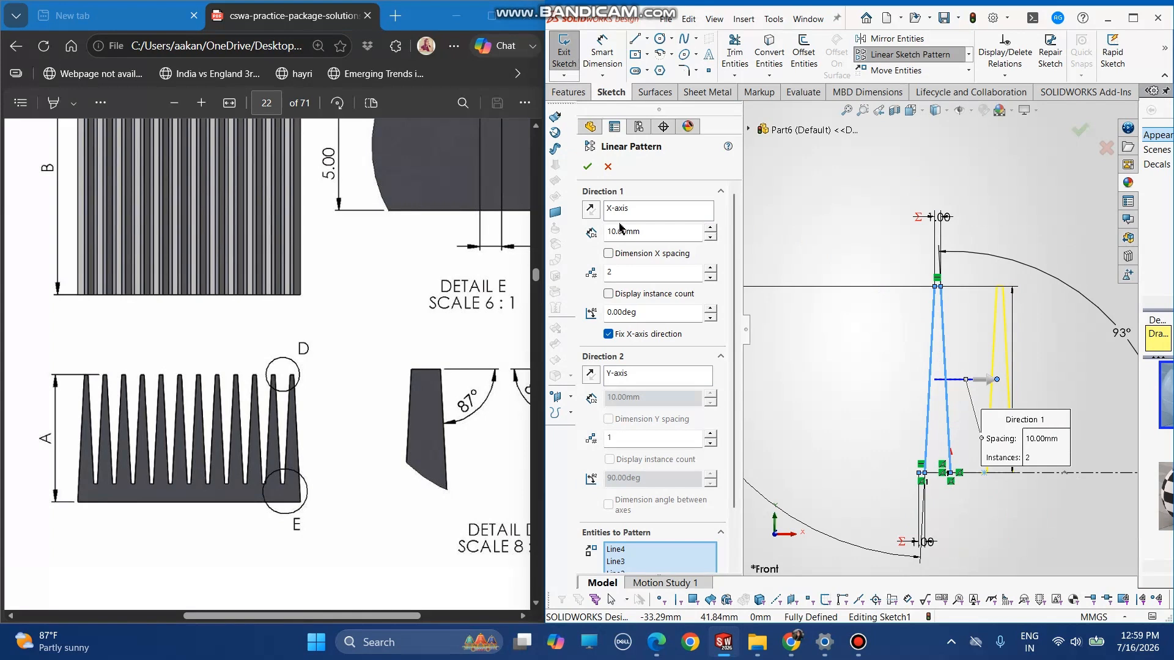
Reverse the pattern's X-axis direction and set the number of instances to 12
click(596, 214)
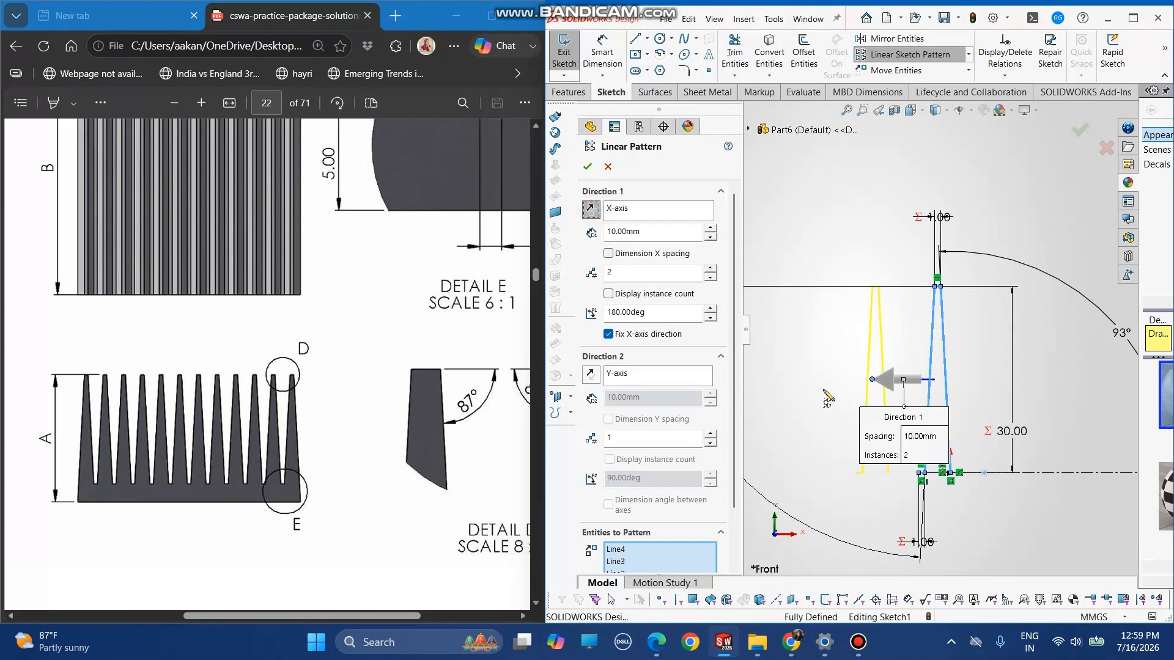
scroll(956, 333, up, 1)
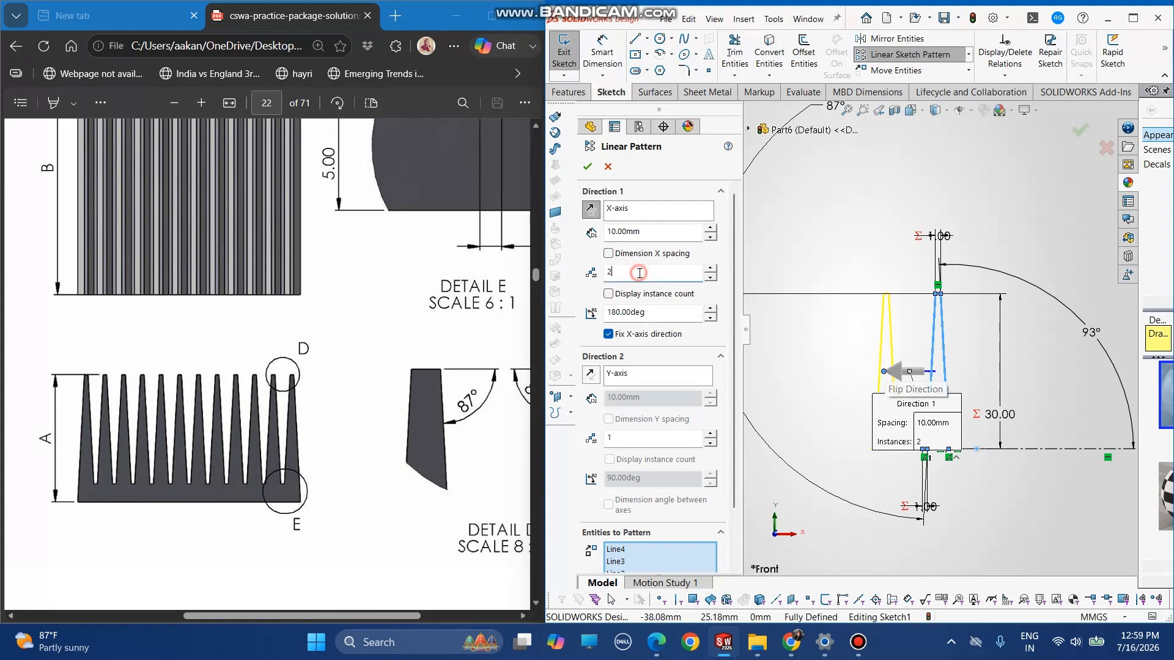
text(12)
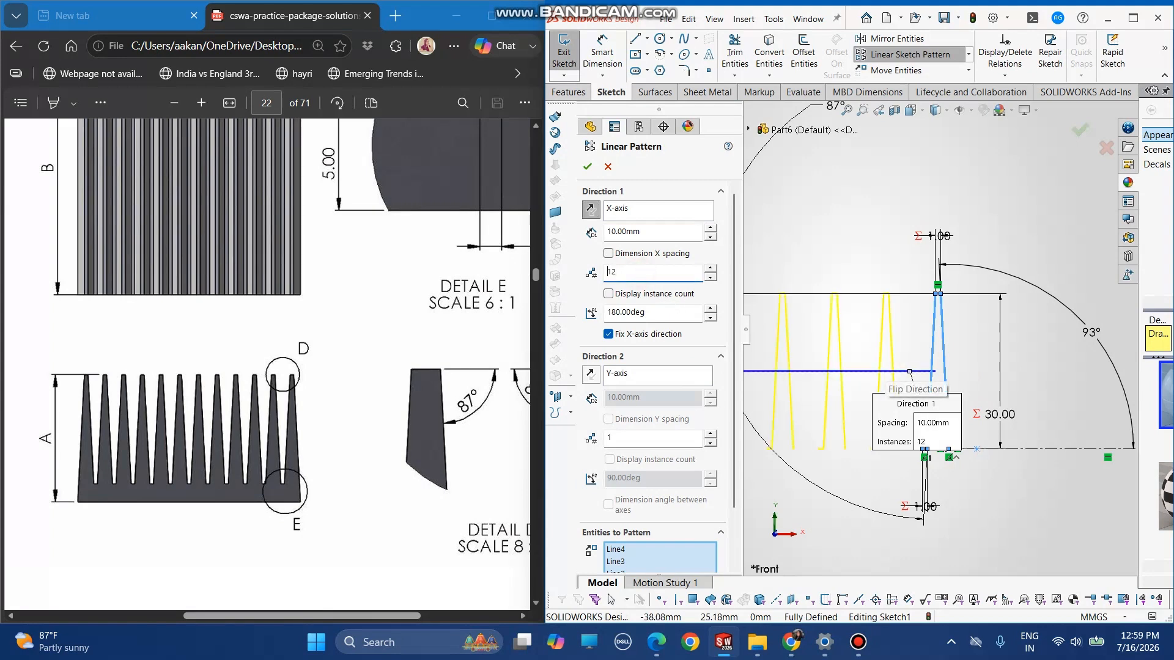
Accept the linear sketch pattern of the fin outlines
scroll(820, 324, up, 1)
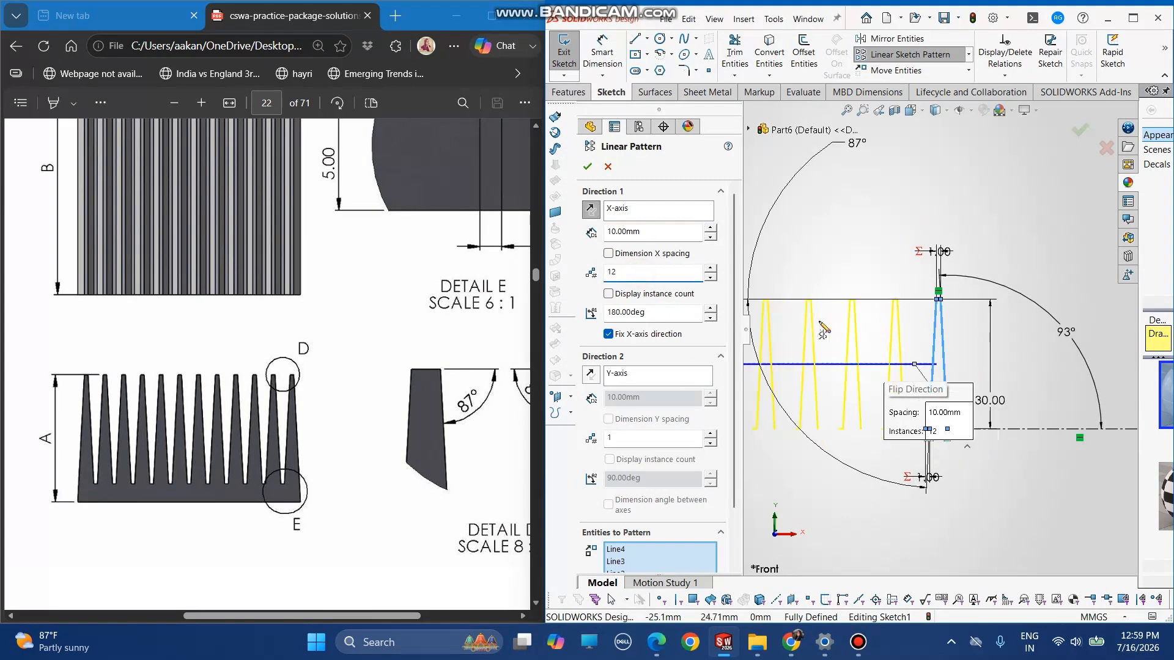
scroll(793, 328, down, 1)
click(585, 169)
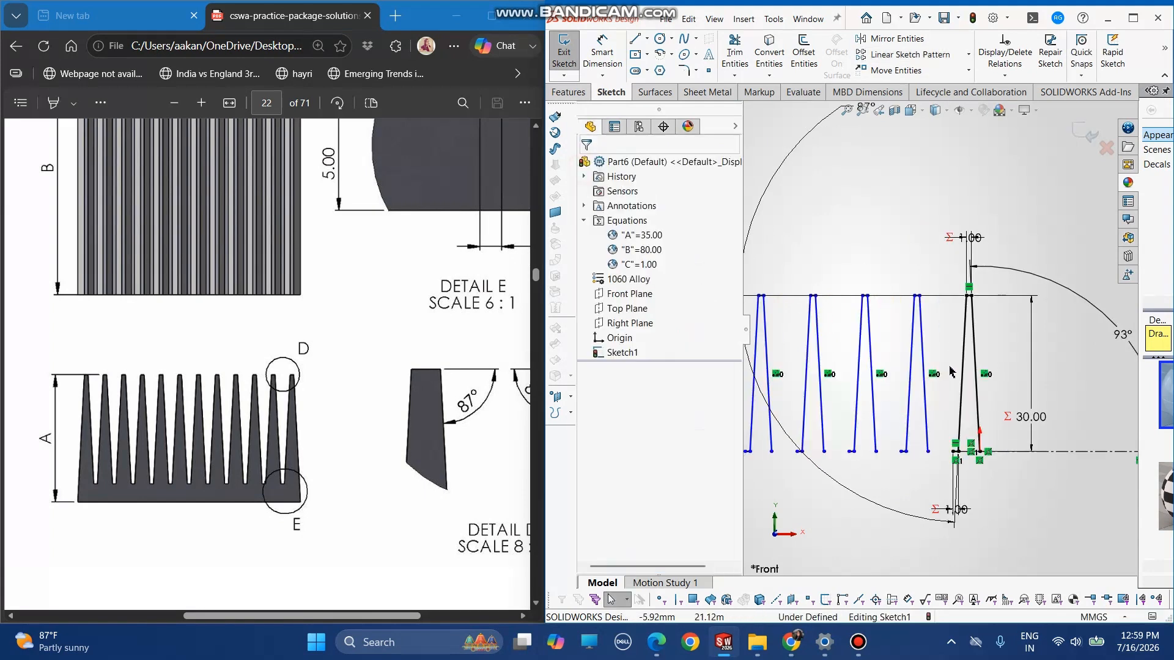
Make the neighbouring fin's lower endpoint coincident with the outer end of the first fin's short base line
scroll(938, 539, down, 4)
click(904, 508)
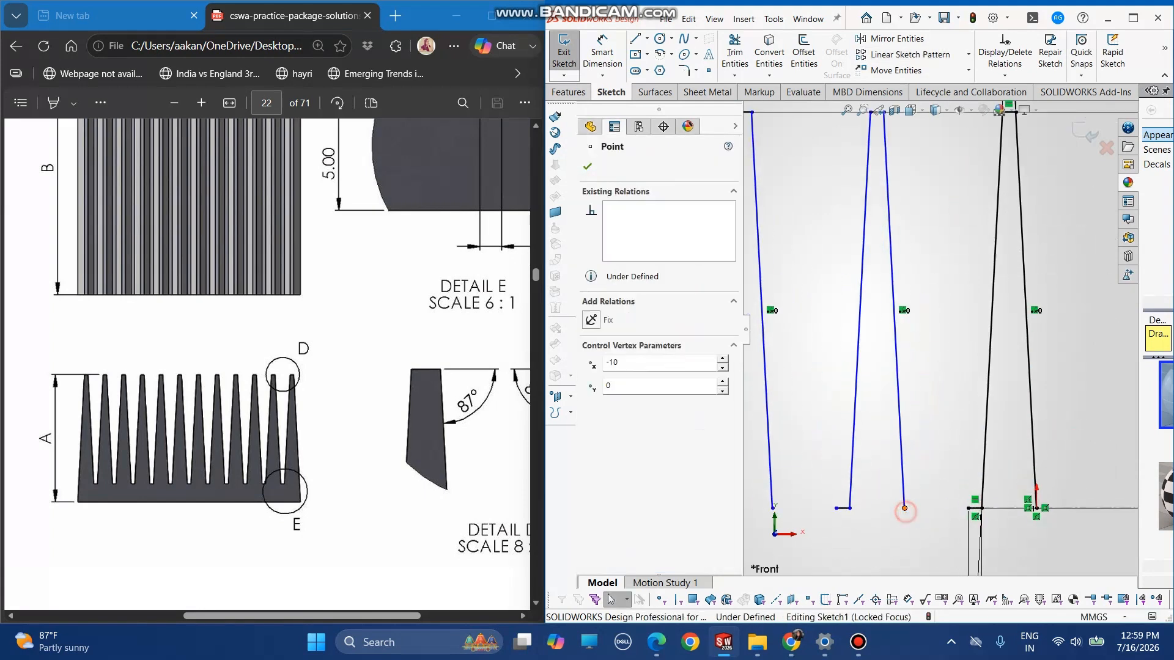
click(967, 508)
ctrl+click(968, 508)
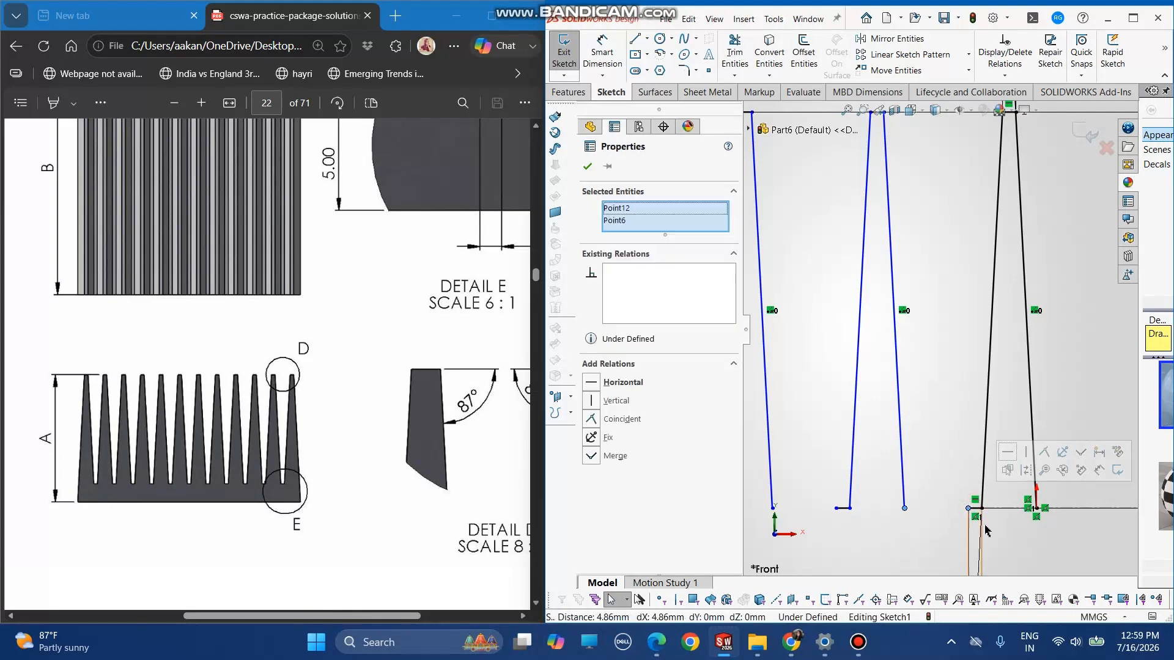
click(592, 419)
scroll(920, 320, up, 1)
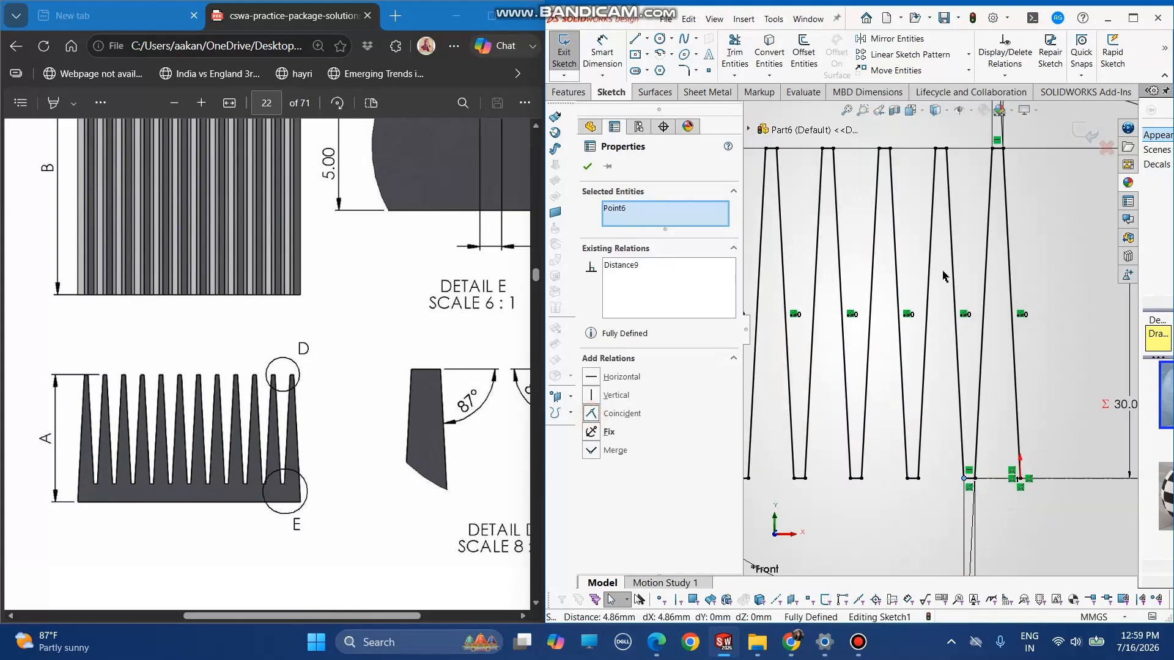
scroll(874, 367, up, 5)
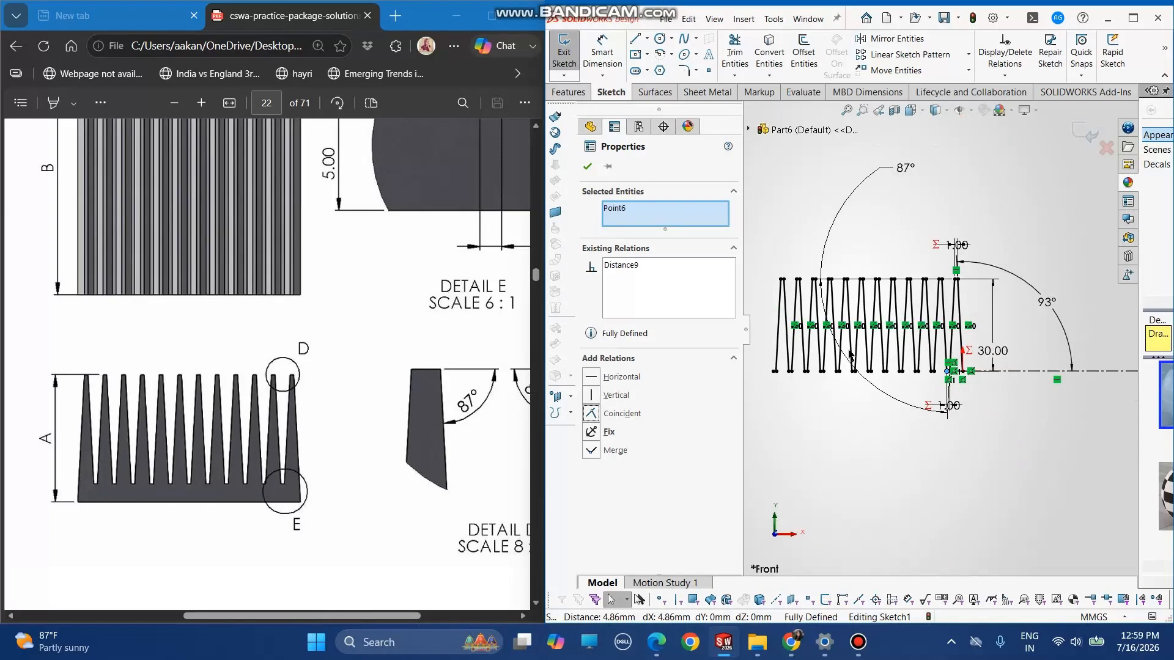
Trim away the leftover short base line outside the last patterned fin using Trim to closest
scroll(859, 359, down, 3)
click(734, 55)
scroll(782, 367, up, 1)
scroll(856, 385, down, 5)
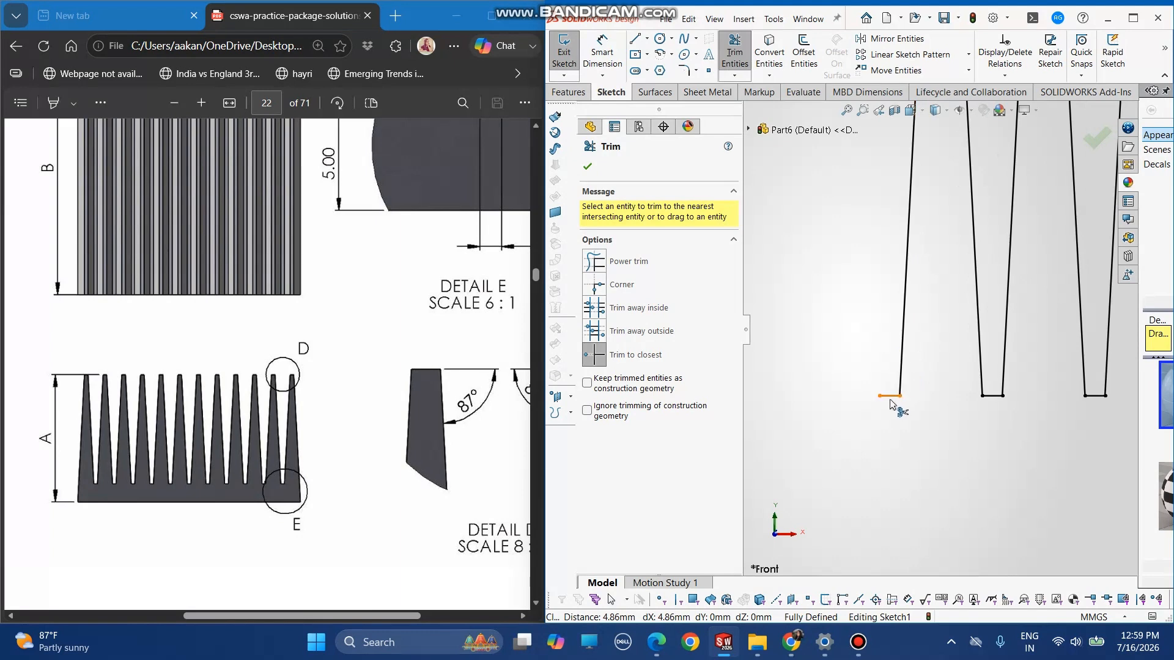
click(889, 400)
scroll(978, 407, up, 6)
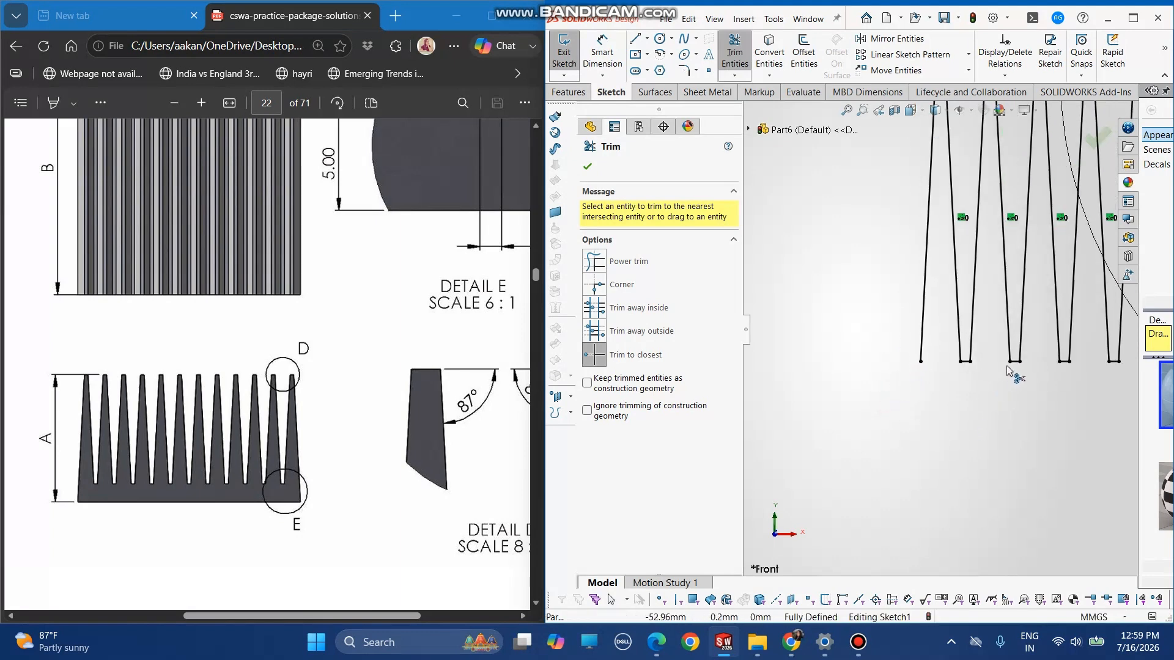
Sketch a closed base below the fins from three connected lines, with end lines about 5.7 mm and 5.4 mm long
scroll(1042, 316, down, 3)
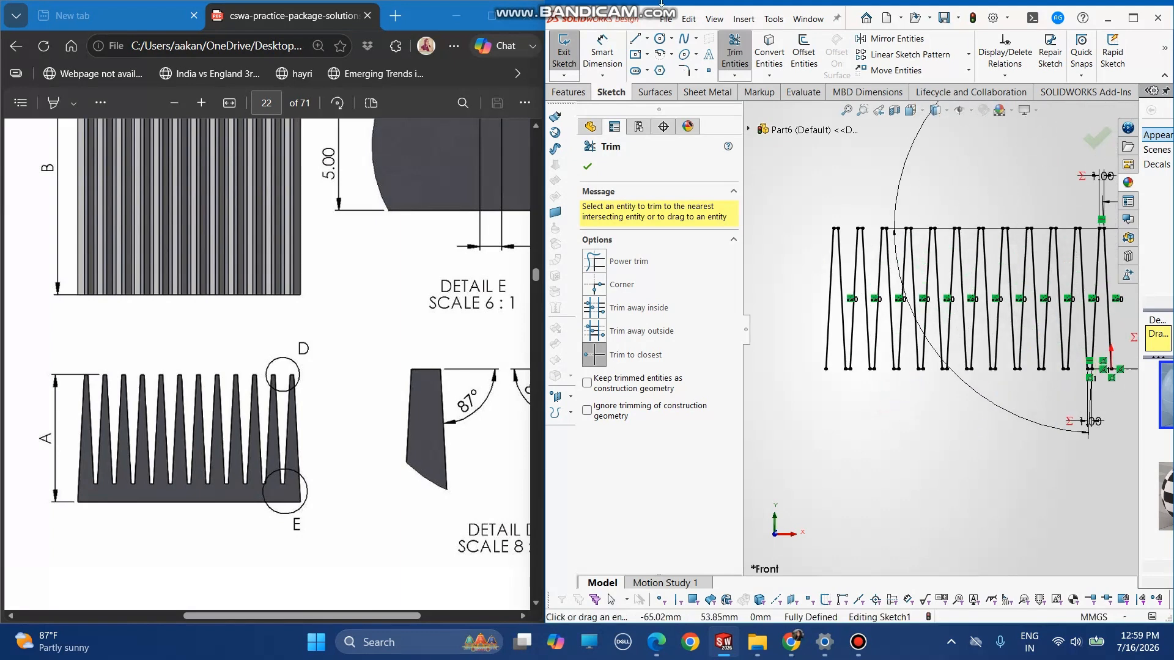
click(637, 40)
scroll(848, 395, down, 2)
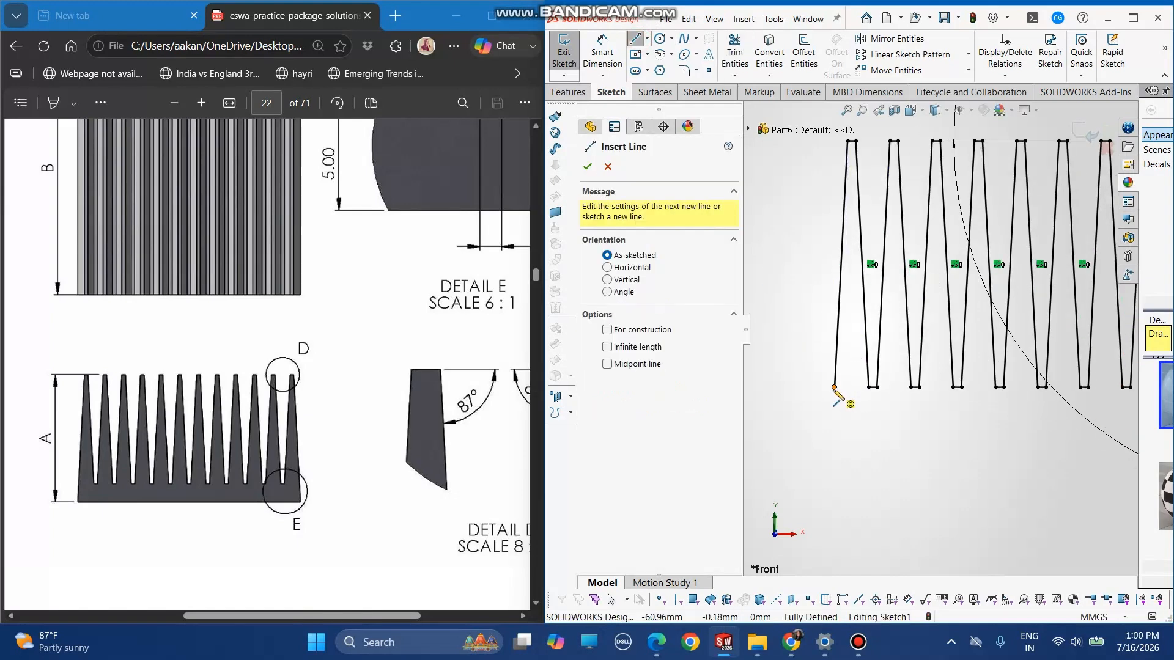
click(834, 387)
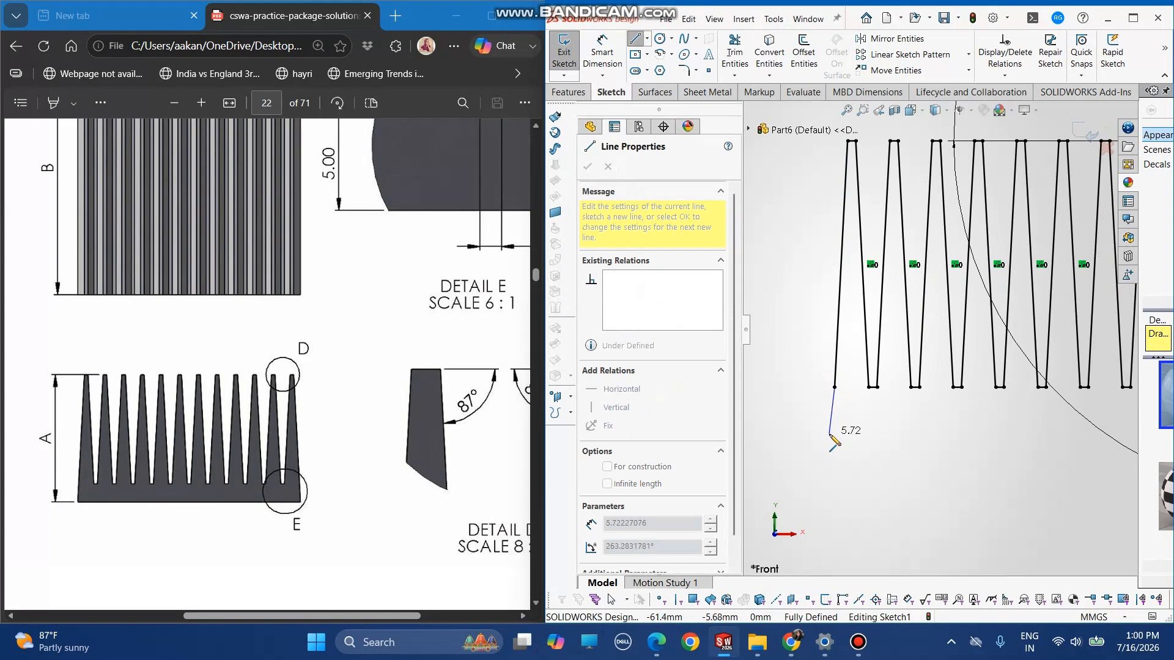
click(830, 435)
scroll(941, 333, up, 5)
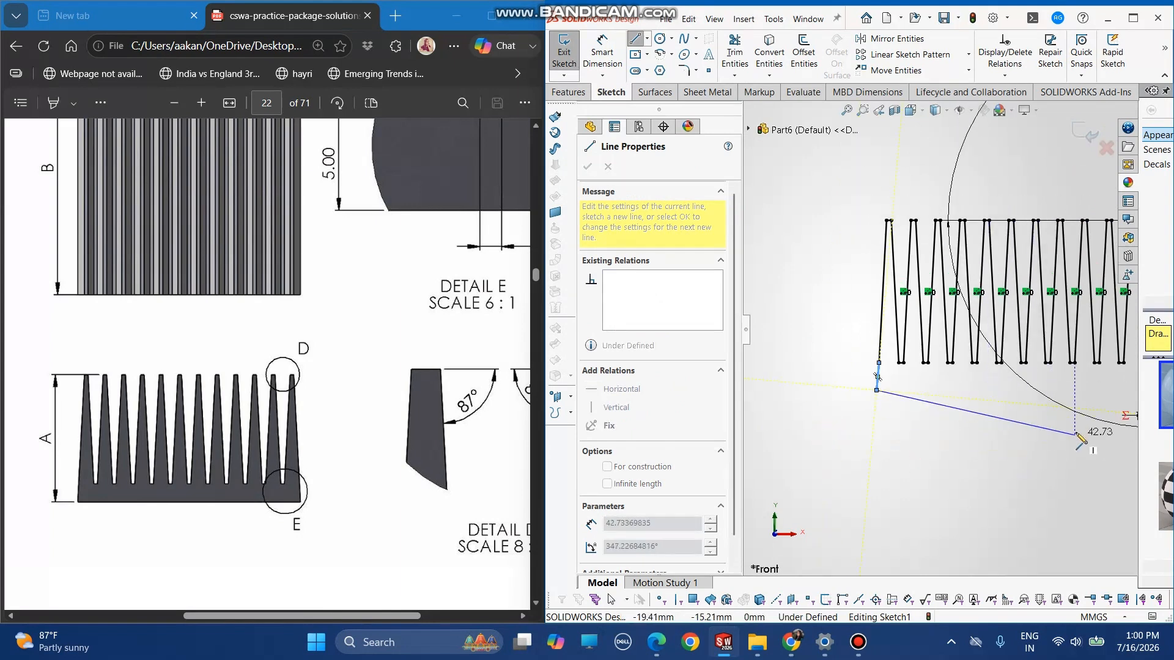
scroll(1088, 403, down, 5)
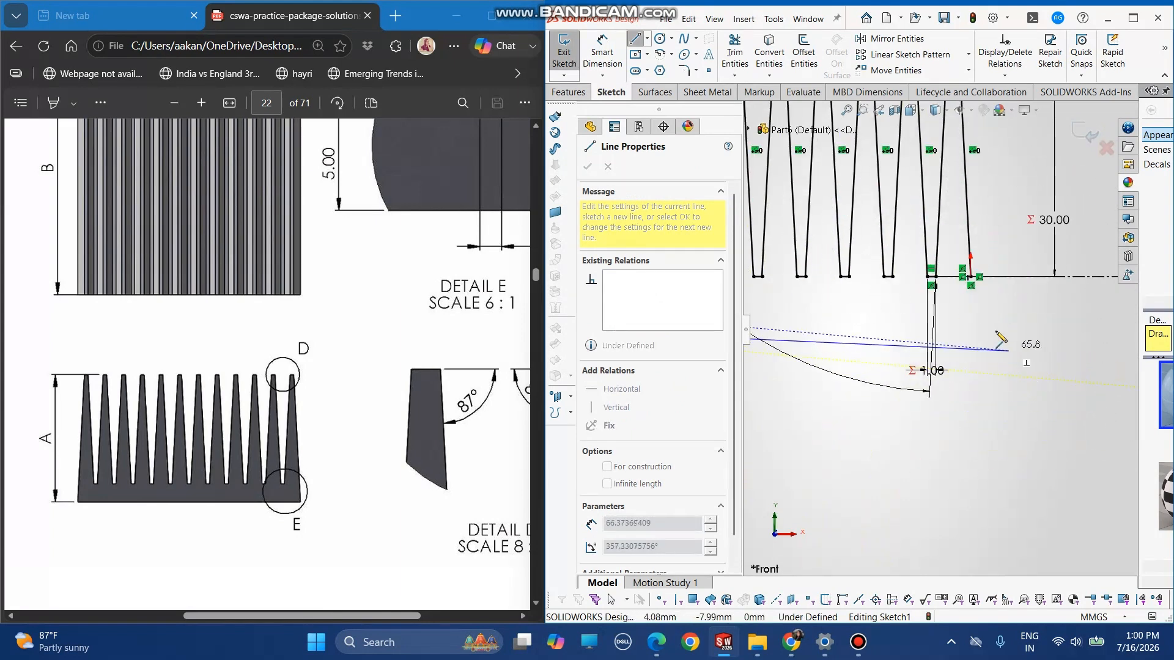
click(984, 321)
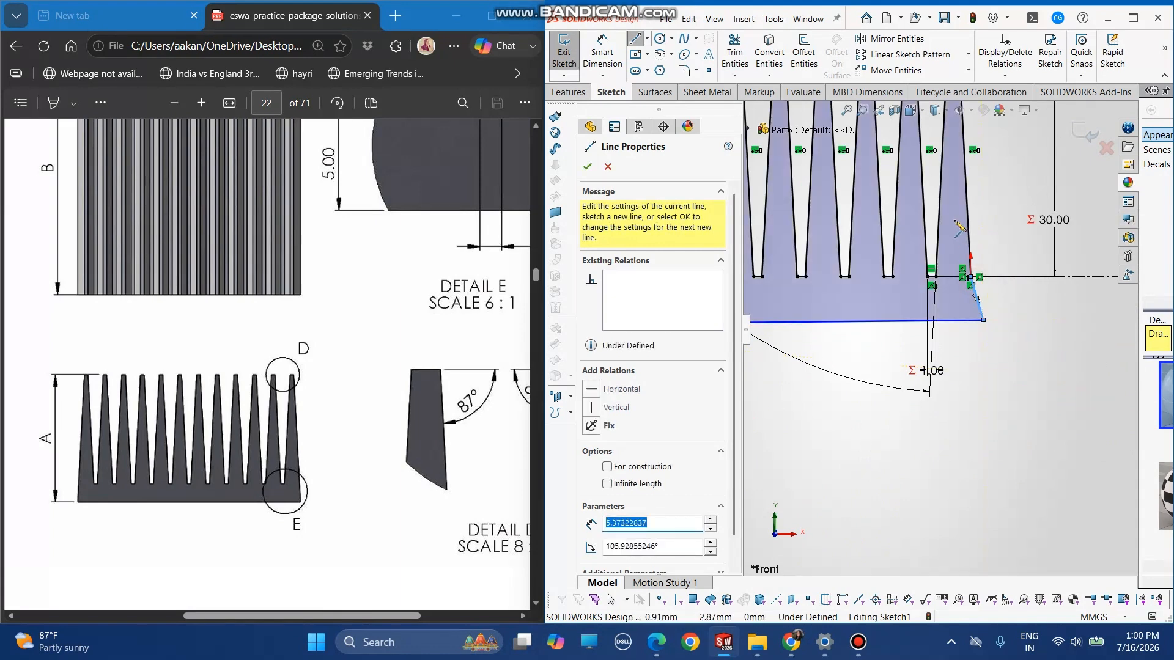
key(Escape)
Make the base's end line at the origin parallel to the first fin's outer edge
scroll(958, 210, down, 4)
click(981, 417)
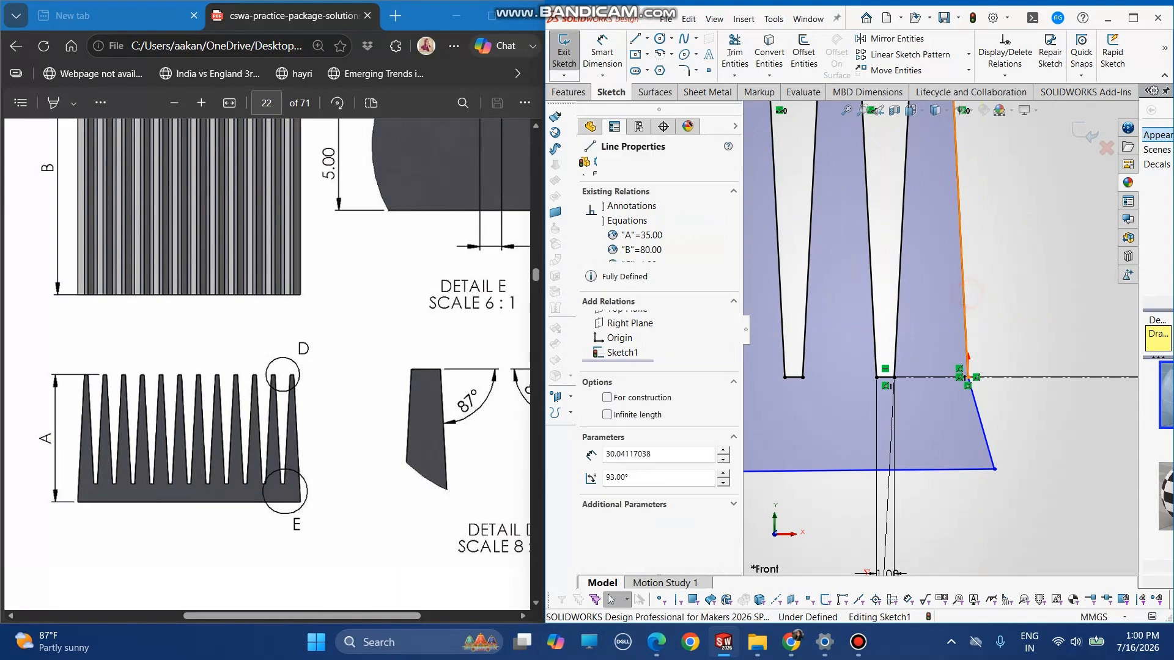
ctrl+click(984, 425)
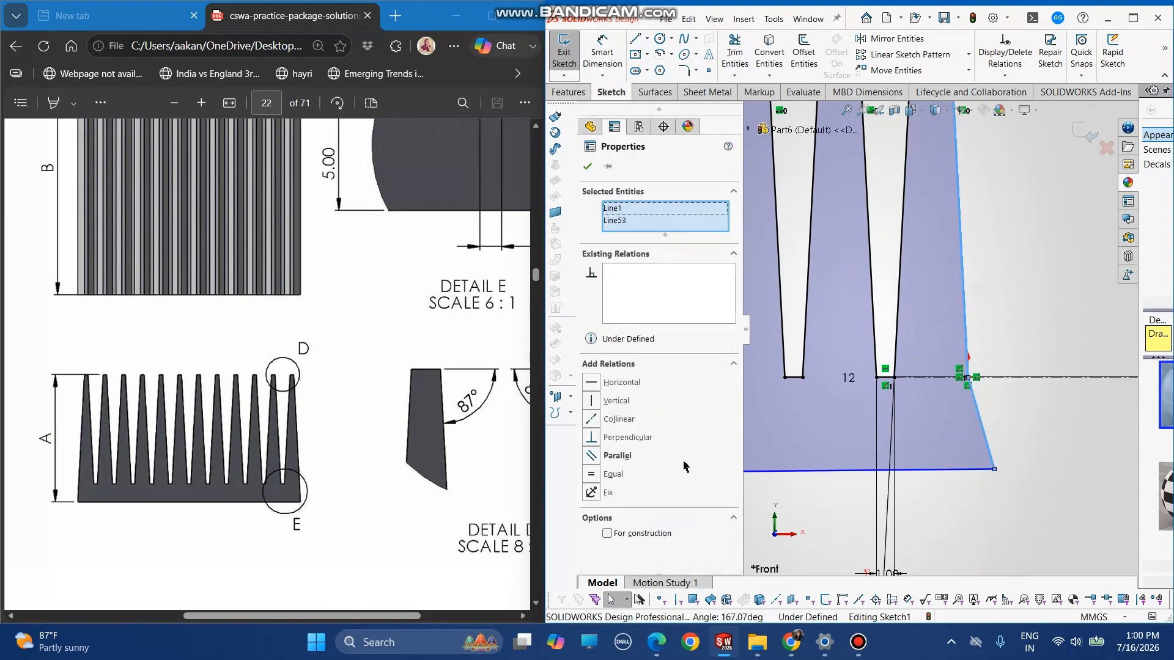
click(593, 455)
scroll(822, 384, up, 10)
scroll(826, 337, down, 8)
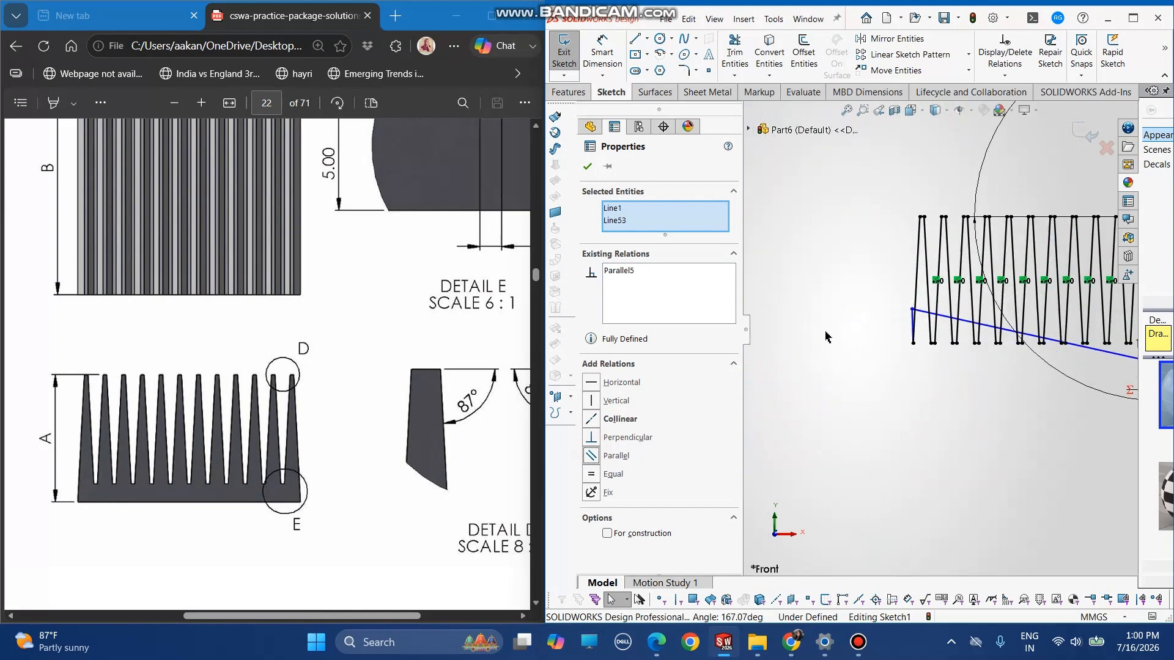
scroll(1044, 357, up, 3)
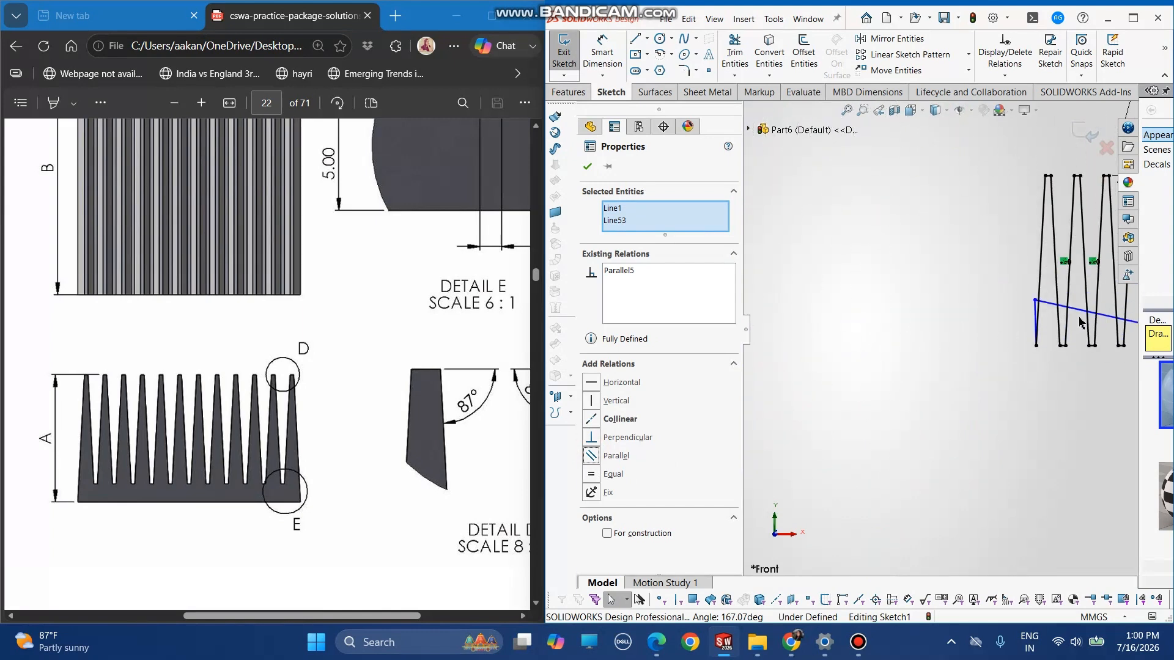
click(587, 169)
Move the base's far corner back below the fins and make its end line parallel to the last fin's outer edge
scroll(1009, 306, down, 3)
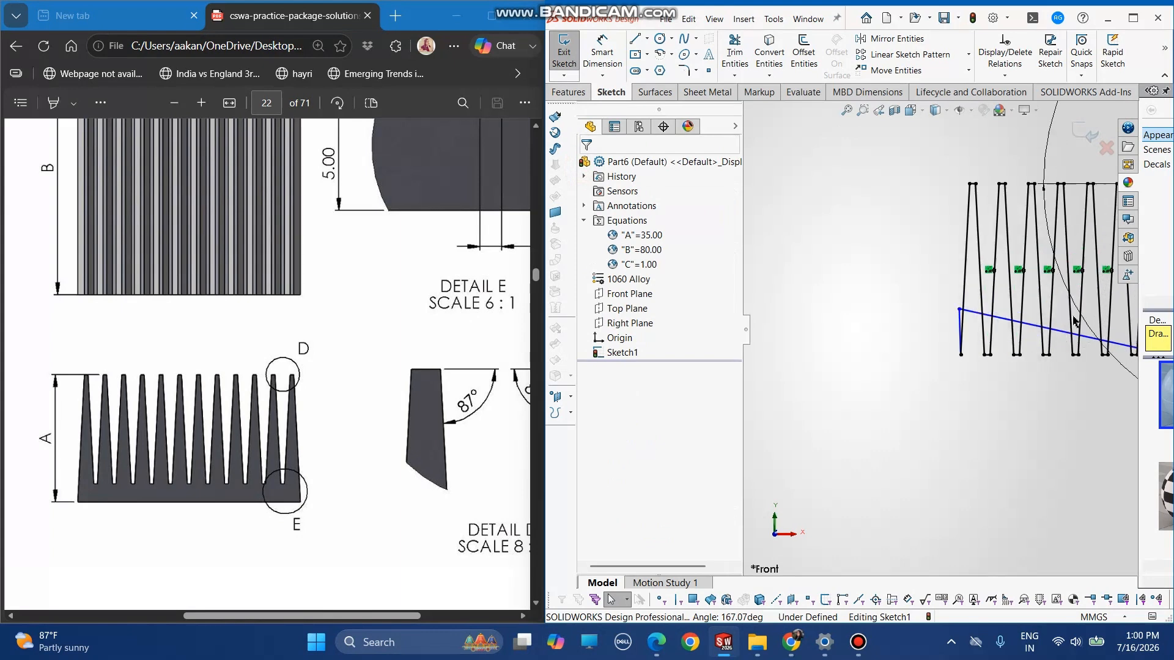
drag(891, 308, 891, 419)
click(896, 354)
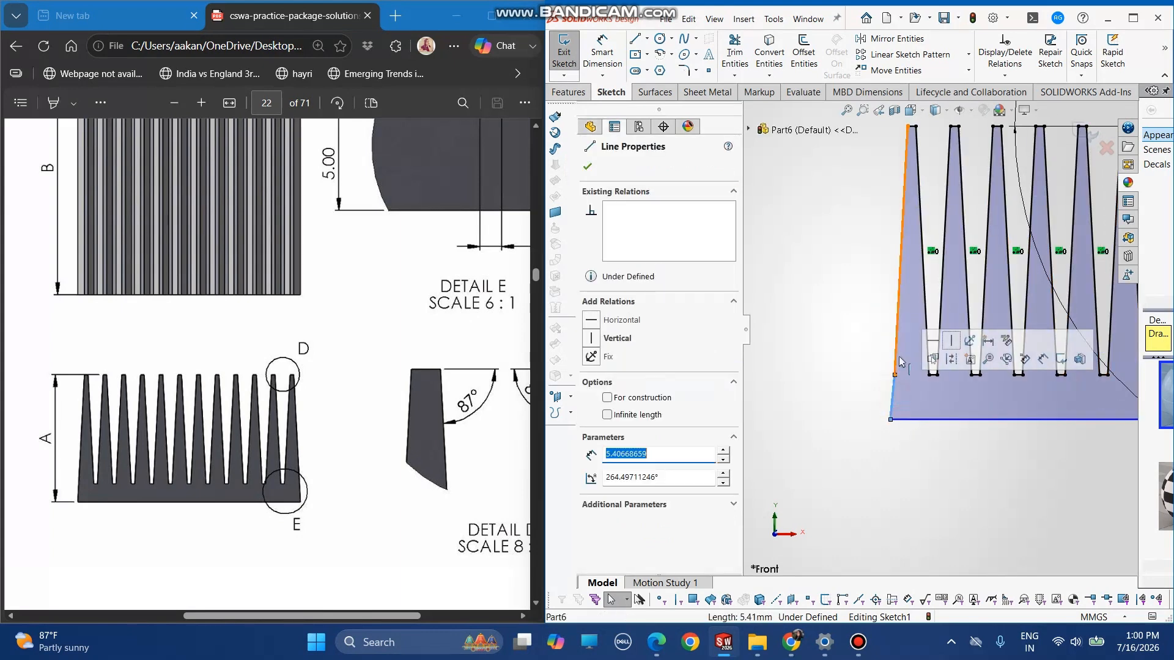
ctrl+click(893, 398)
click(592, 456)
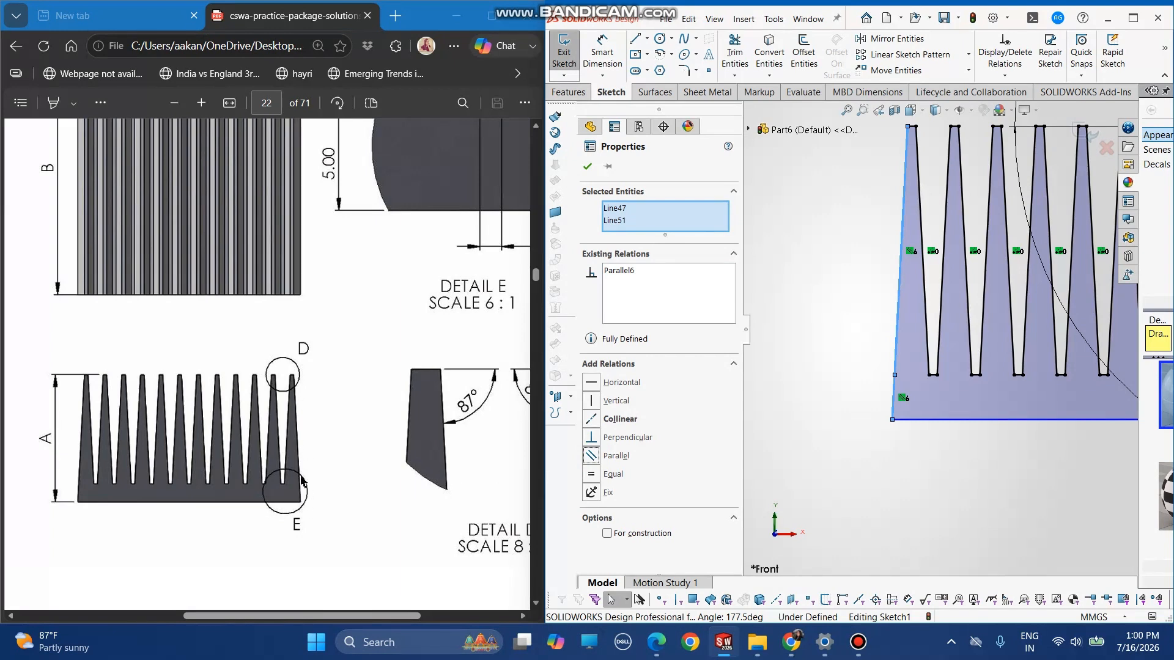
Try to dimension the base thickness between the last slot's short floor line and the bottom line as =5
scroll(1035, 397, up, 5)
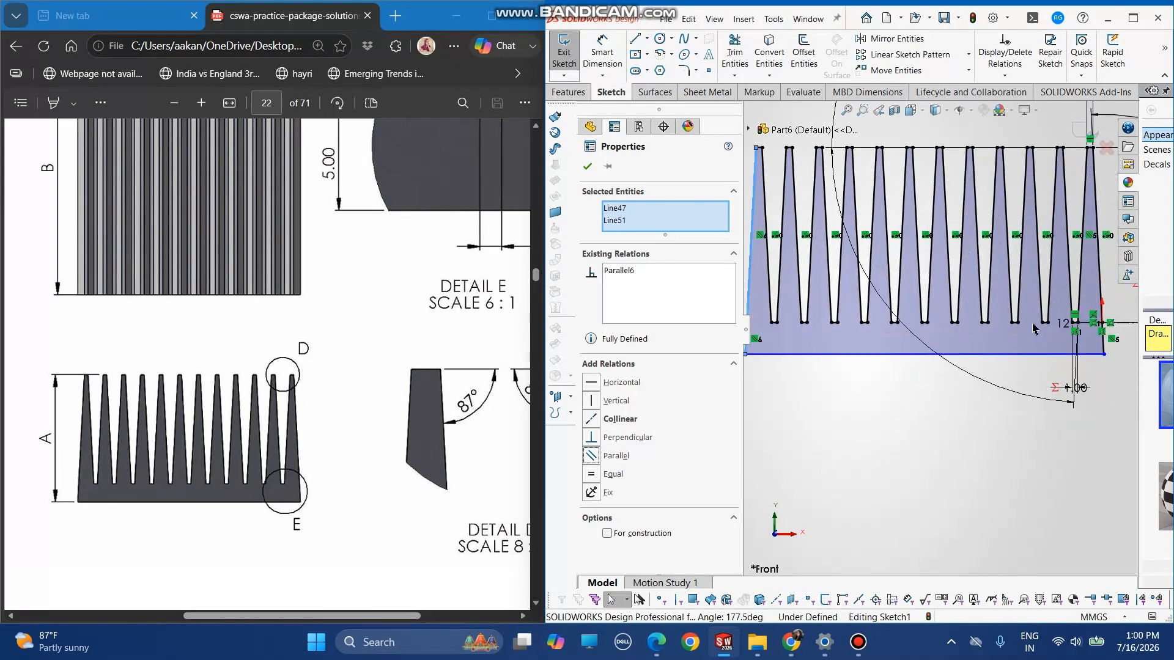
scroll(796, 342, down, 3)
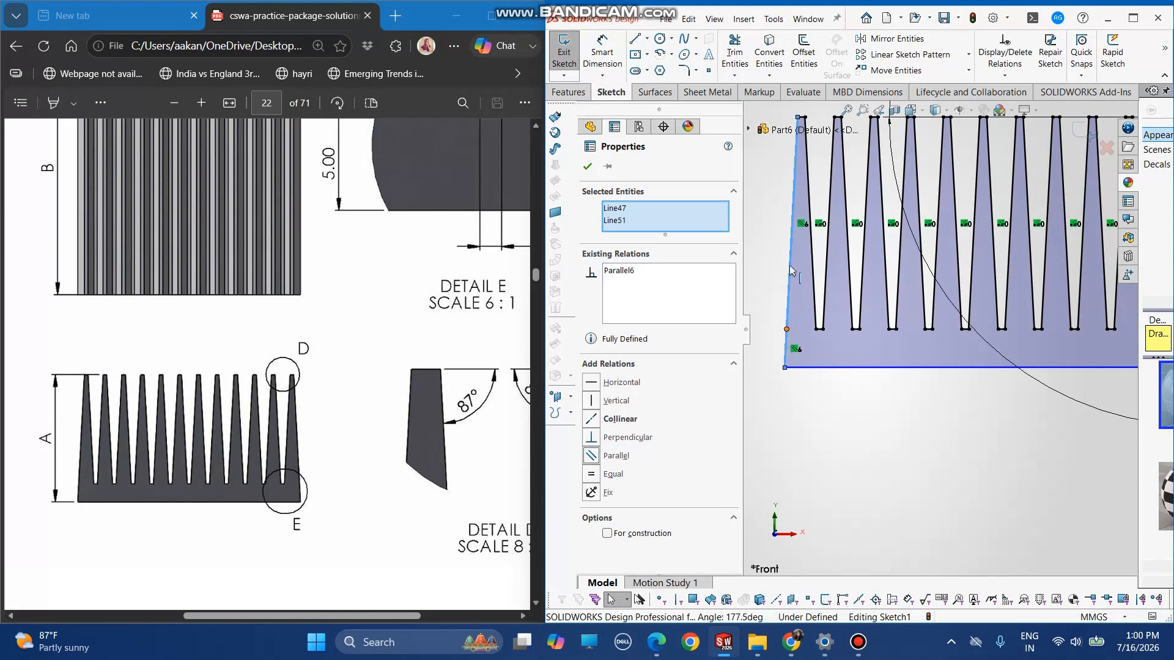
scroll(918, 395, up, 3)
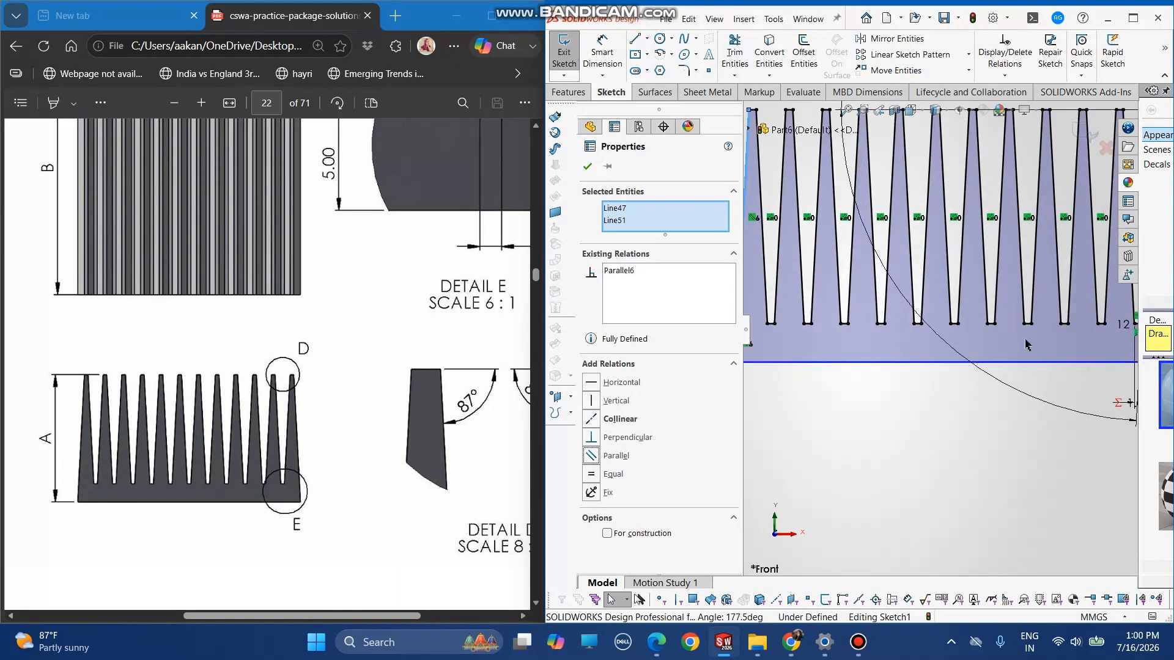
click(585, 70)
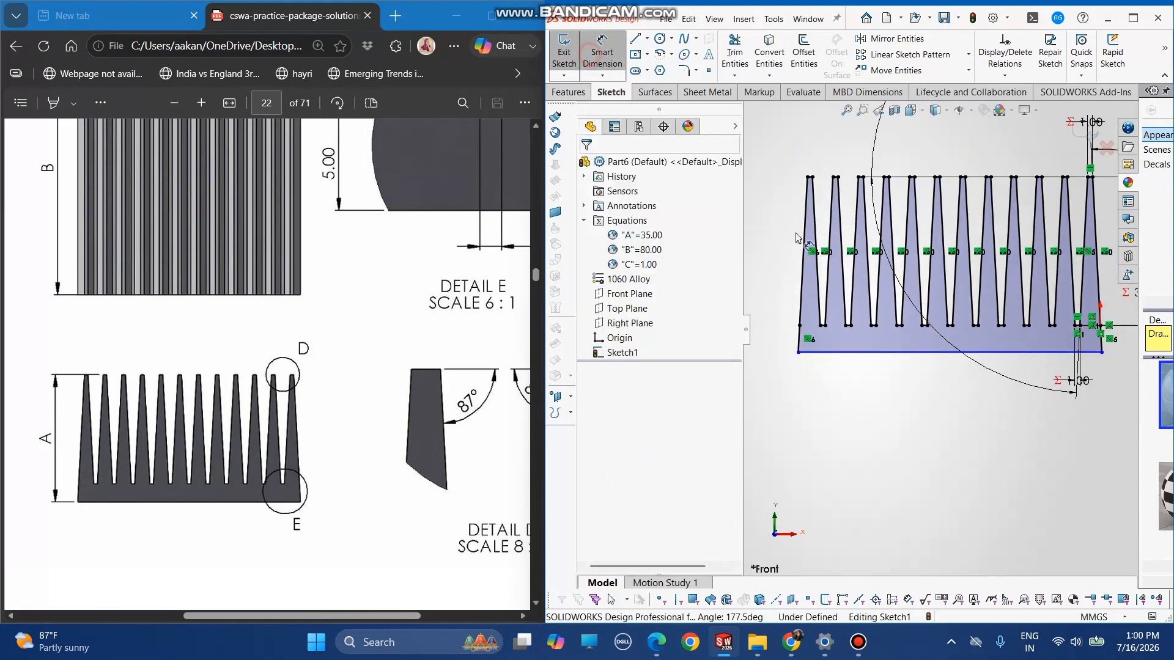
scroll(858, 366, down, 5)
click(861, 363)
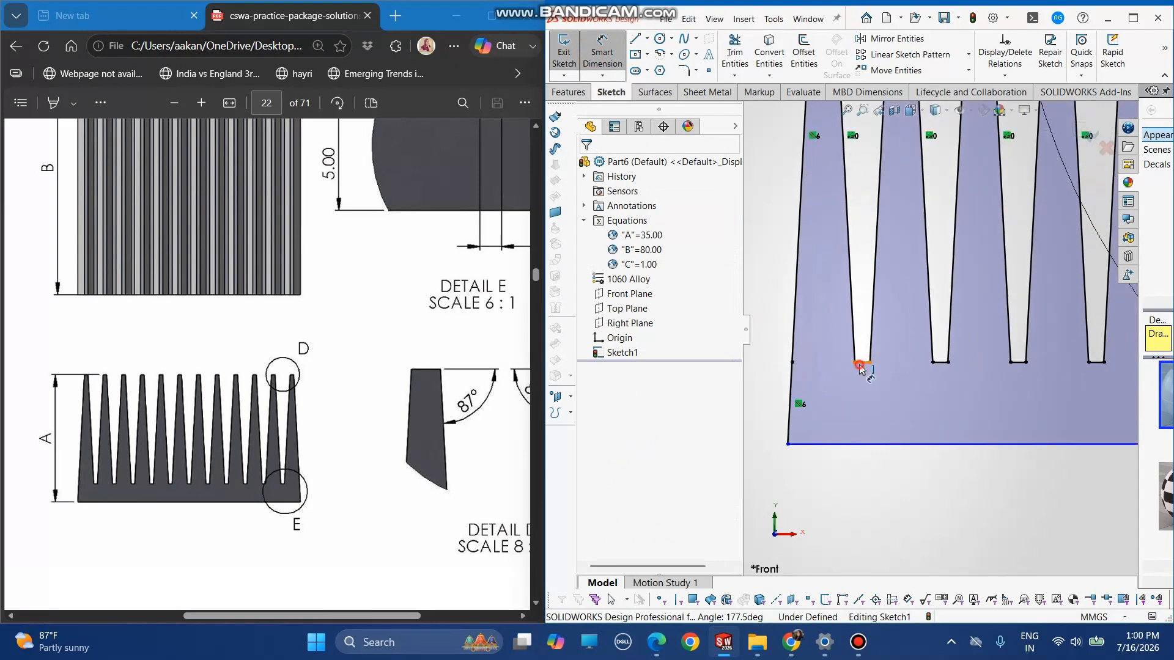
click(854, 442)
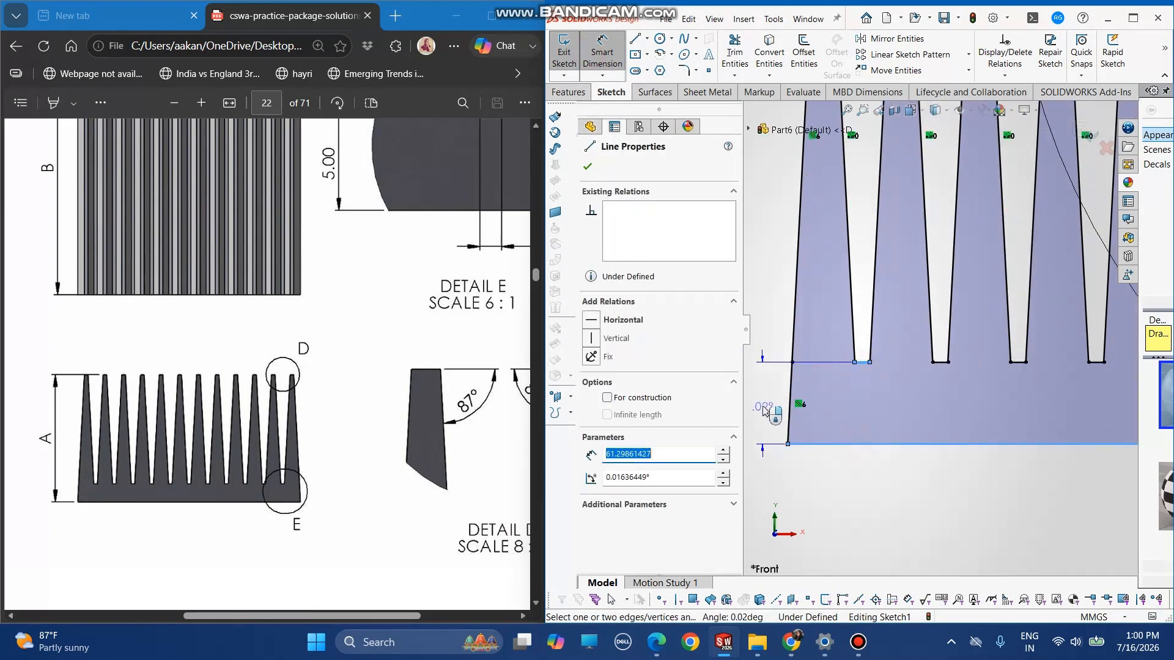
click(762, 408)
text(=)
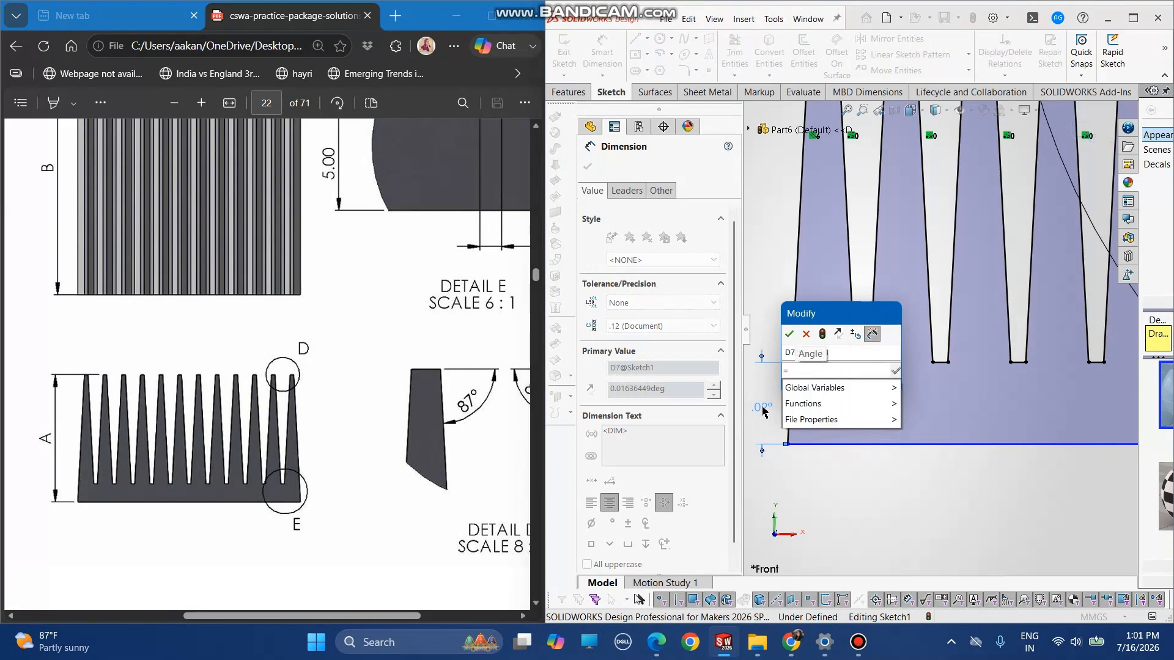
text(5)
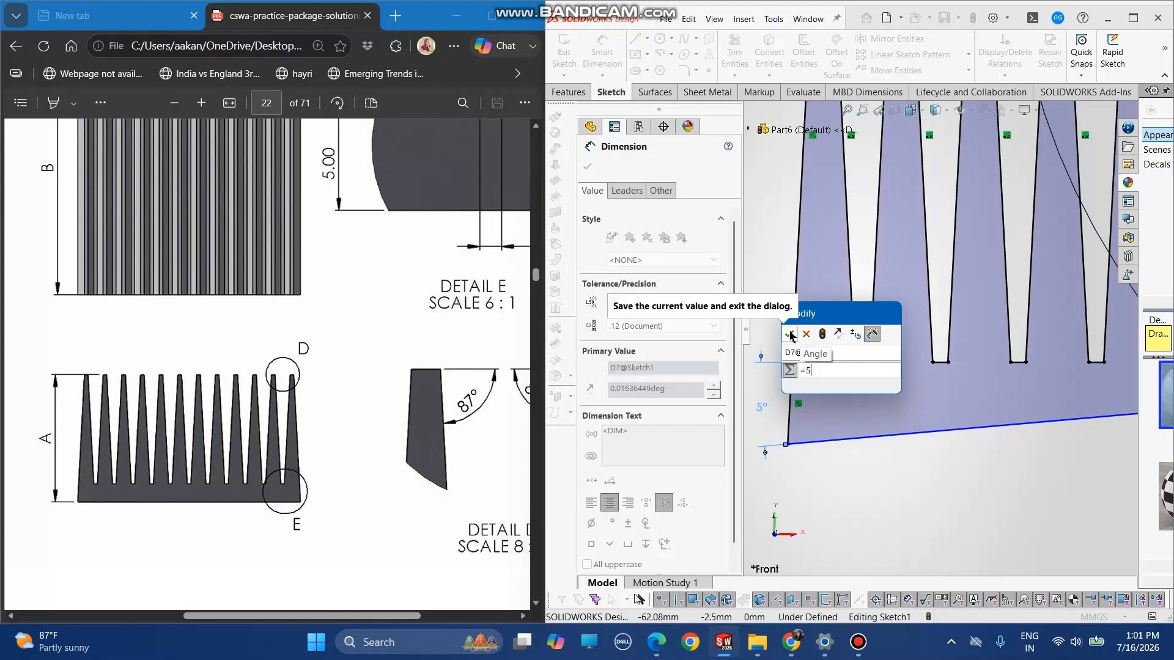
key(BackSpace)
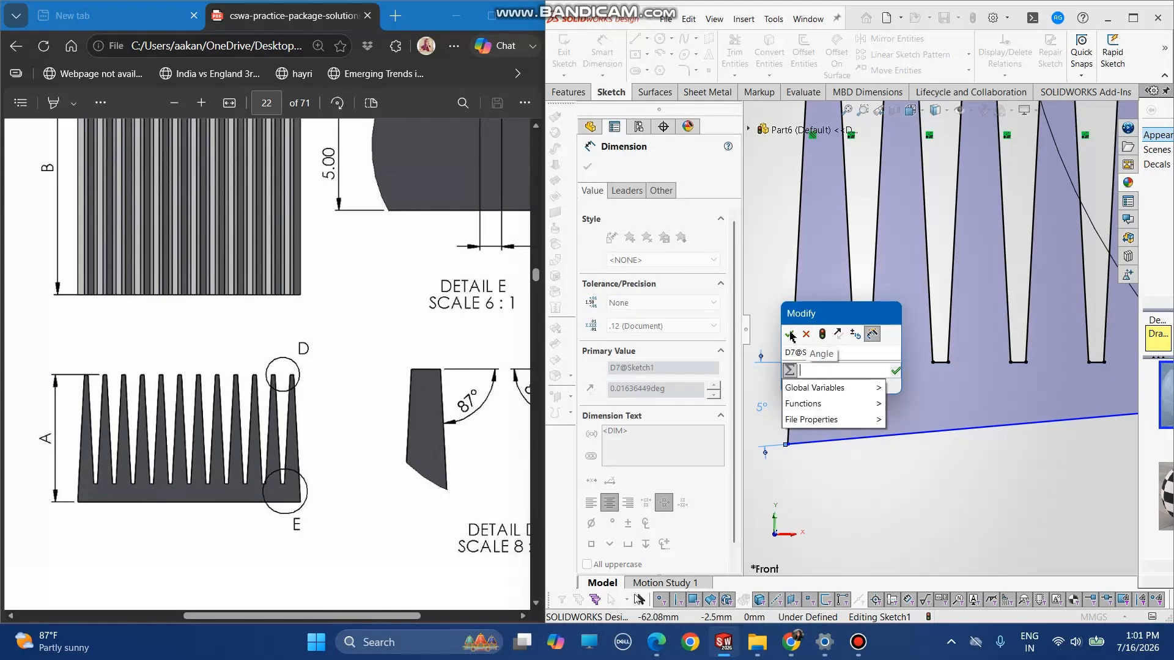
click(790, 333)
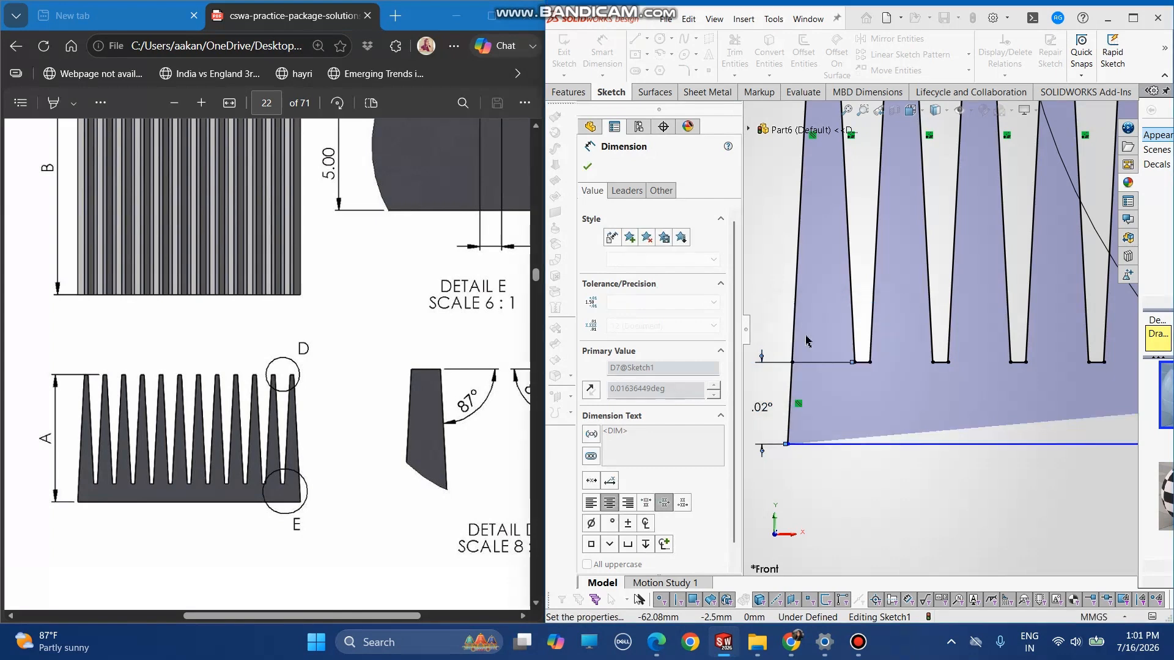
Delete the angle dimension between the slot's floor line and the bottom line
click(605, 58)
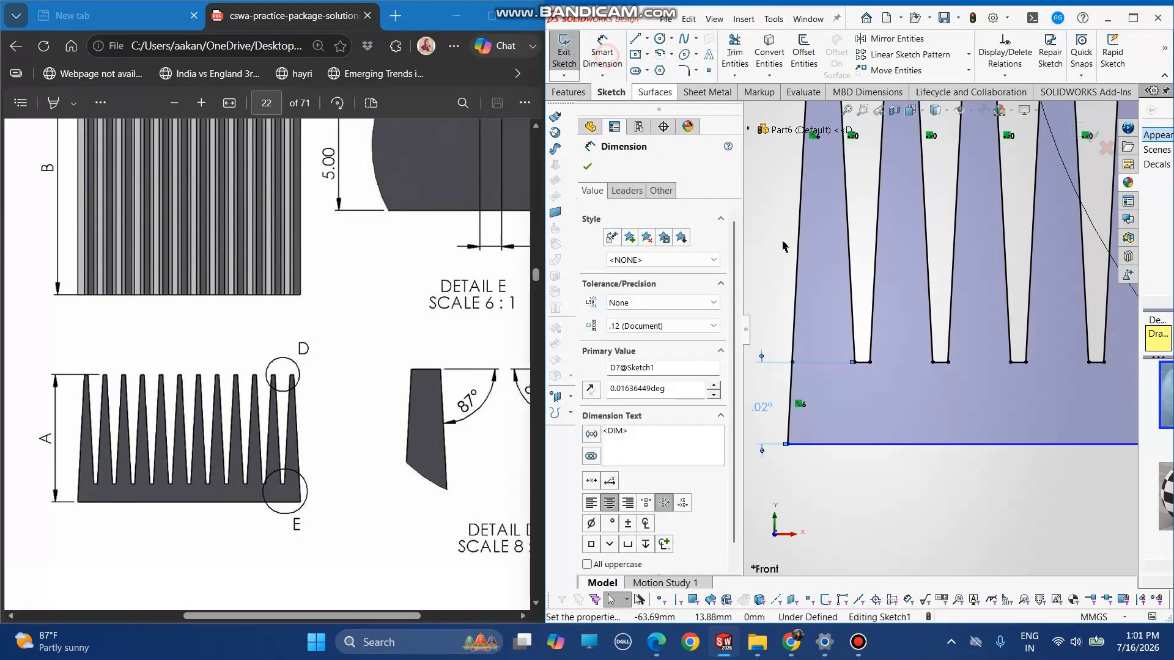
click(866, 363)
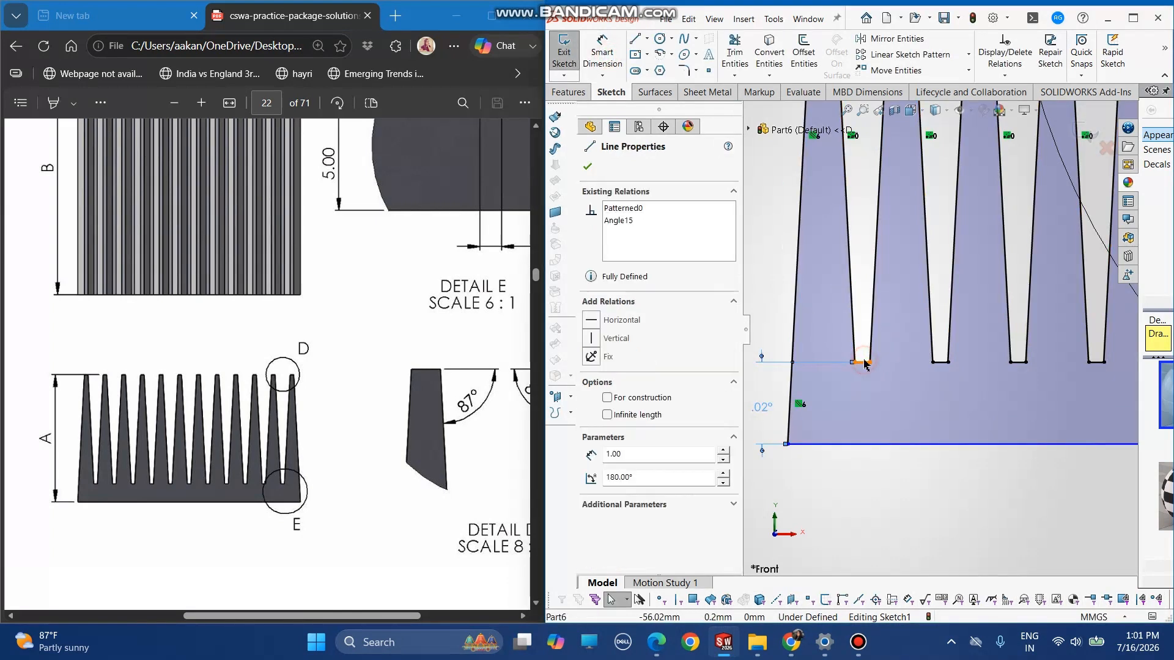
click(764, 408)
key(Delete)
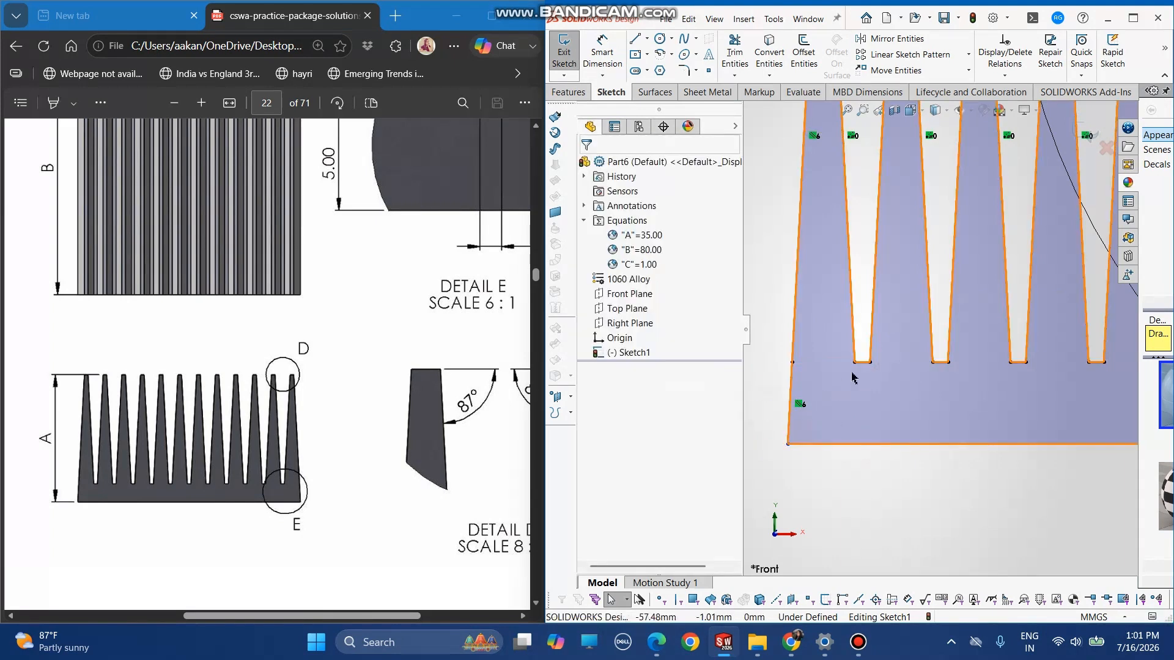
scroll(834, 380, down, 2)
click(883, 352)
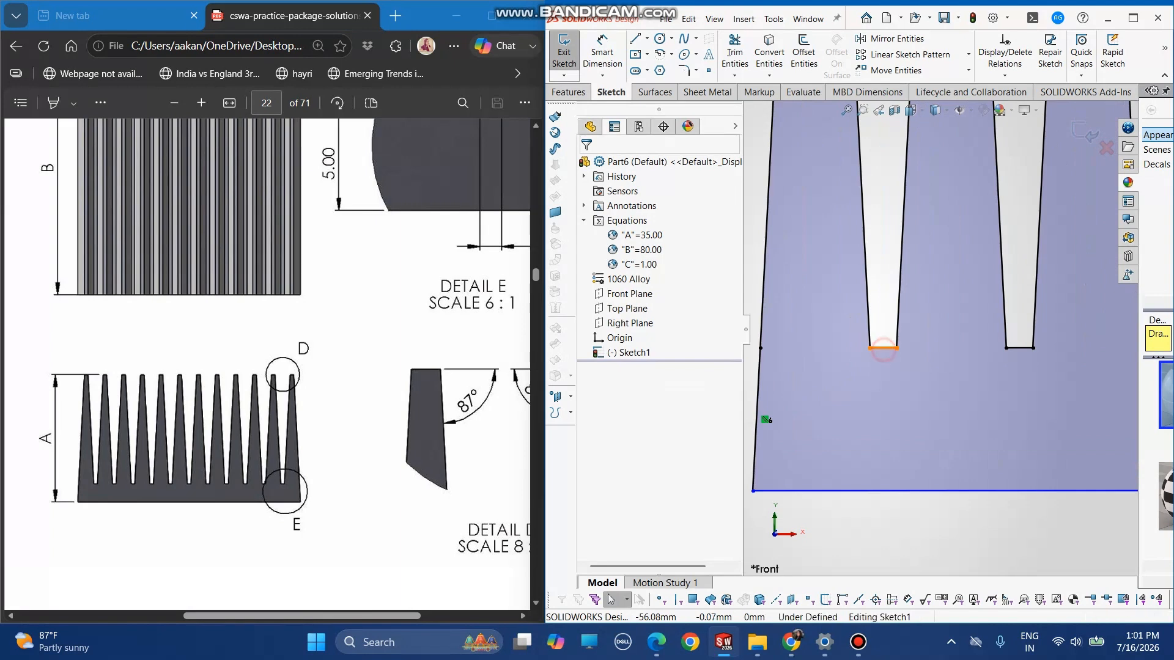
click(604, 61)
click(883, 348)
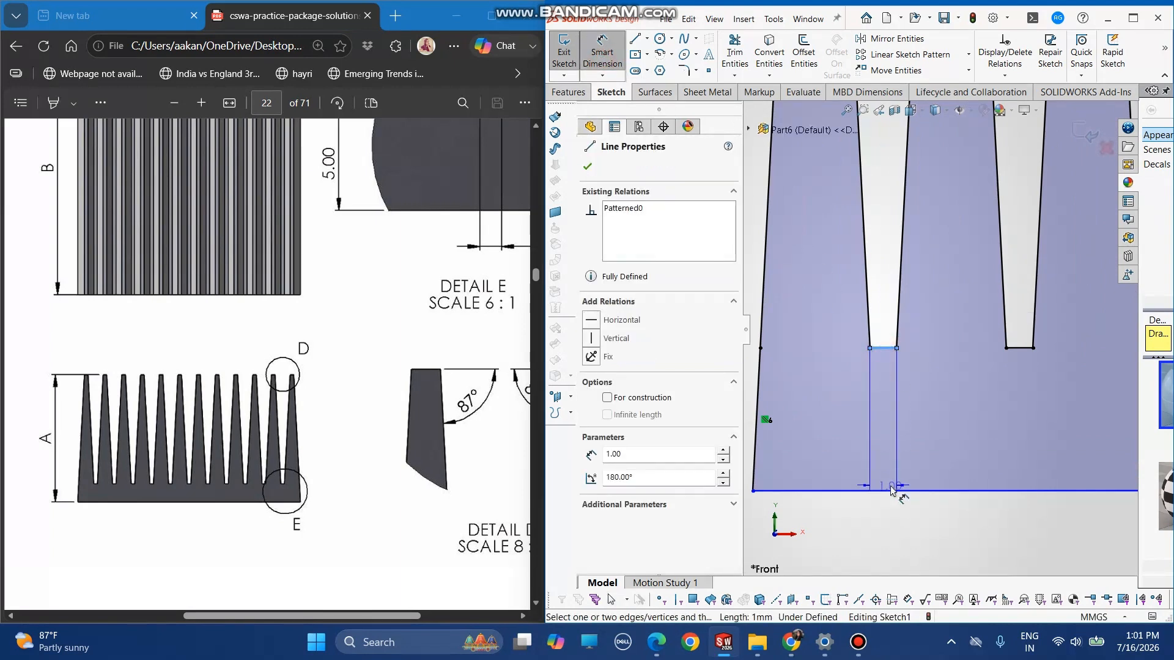
click(895, 490)
scroll(829, 392, up, 1)
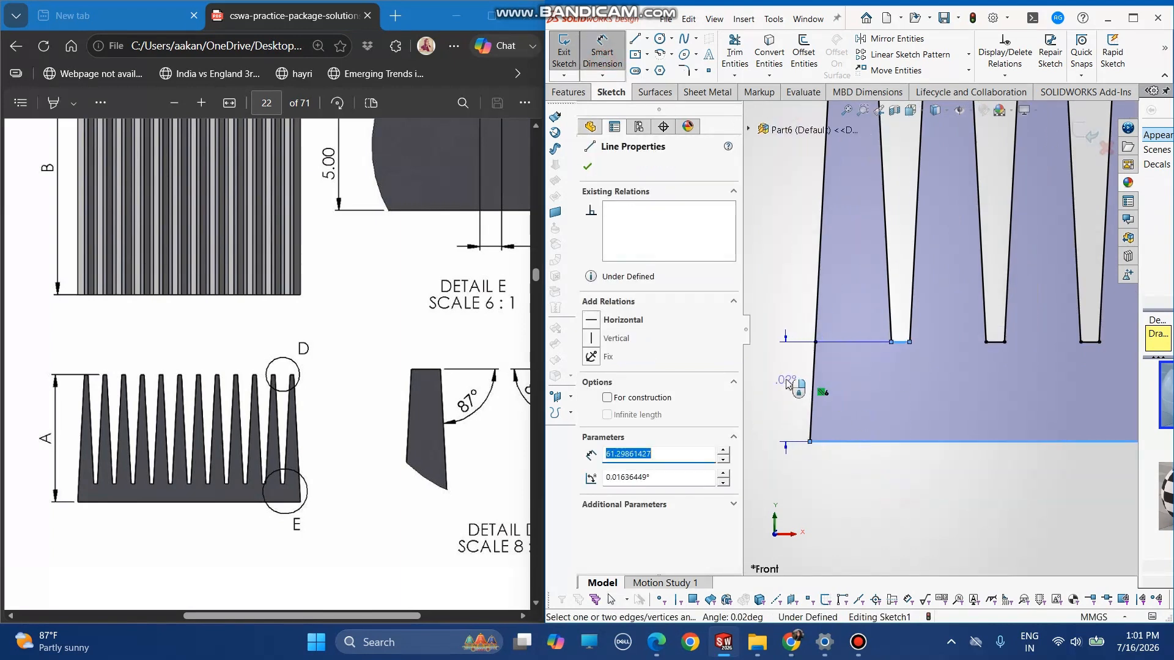
key(Escape)
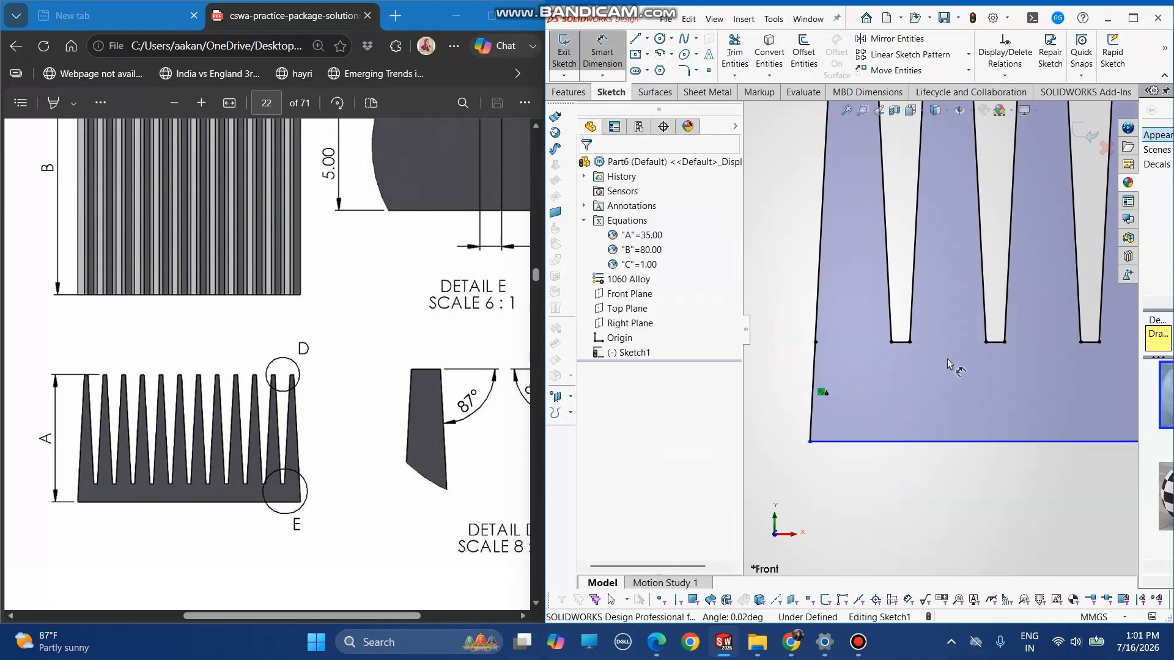
scroll(942, 353, down, 2)
click(871, 332)
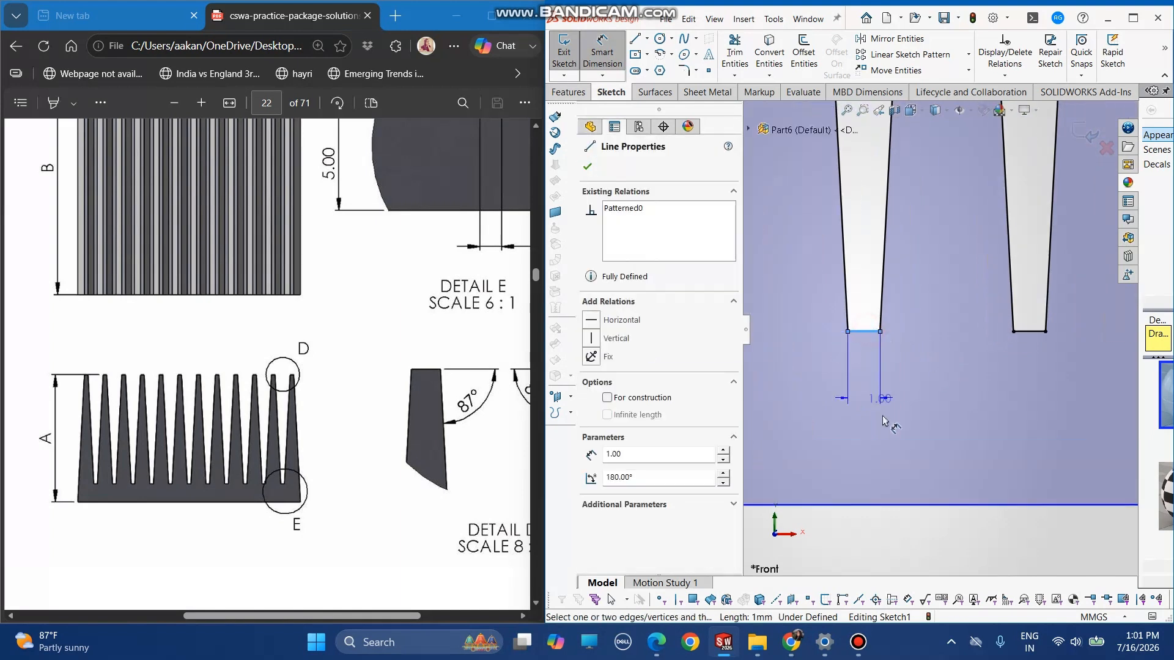
key(Escape)
key(Escape)
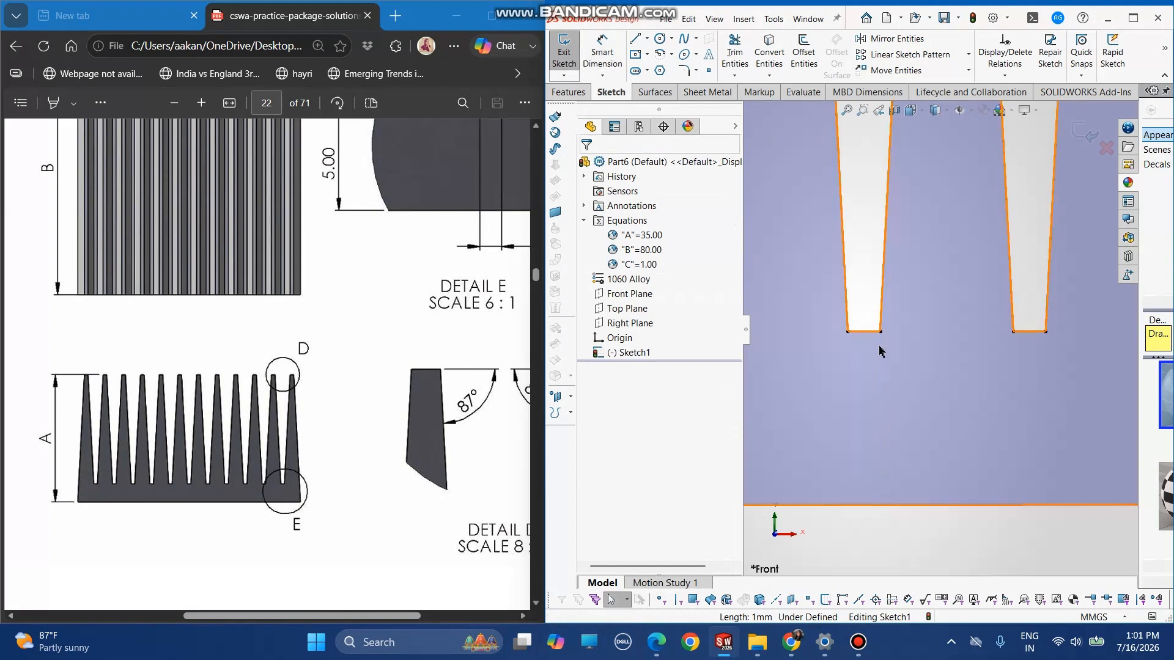
Add a horizontal relation to the last patterned slot's short floor line
click(868, 332)
click(599, 322)
key(Escape)
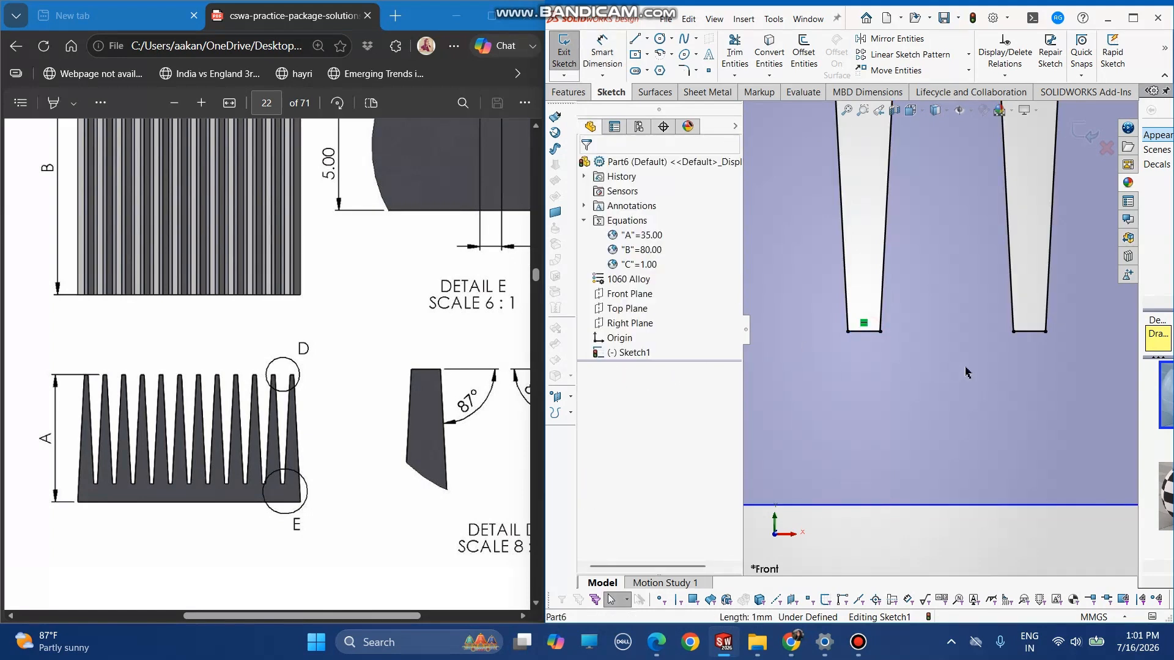
click(619, 60)
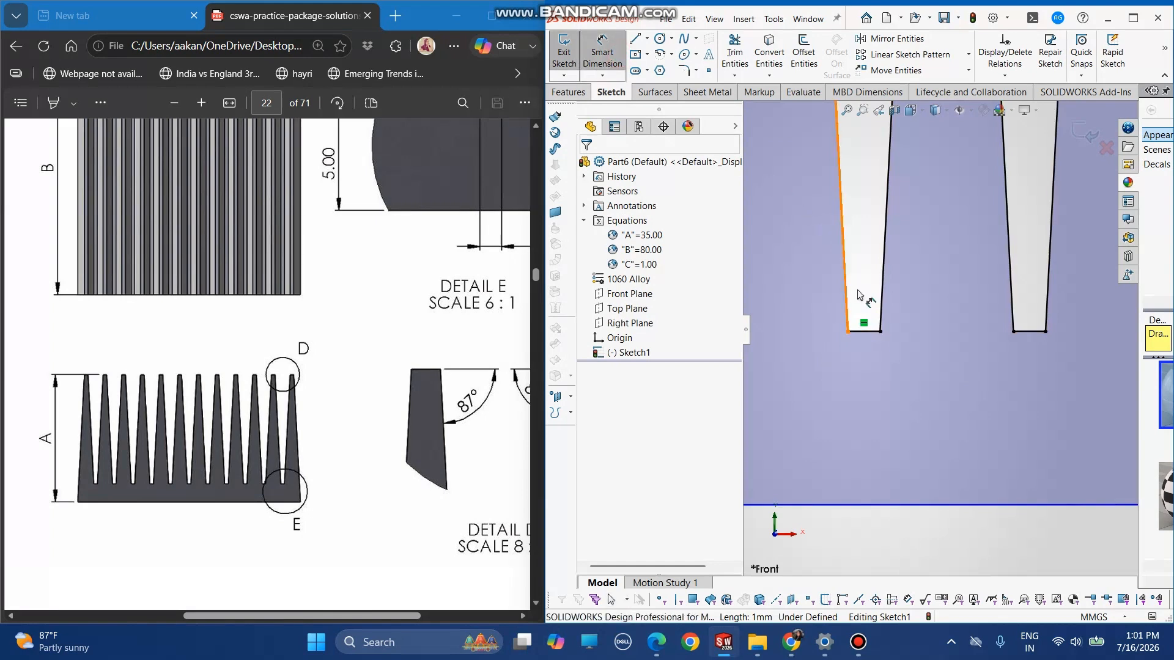
click(874, 334)
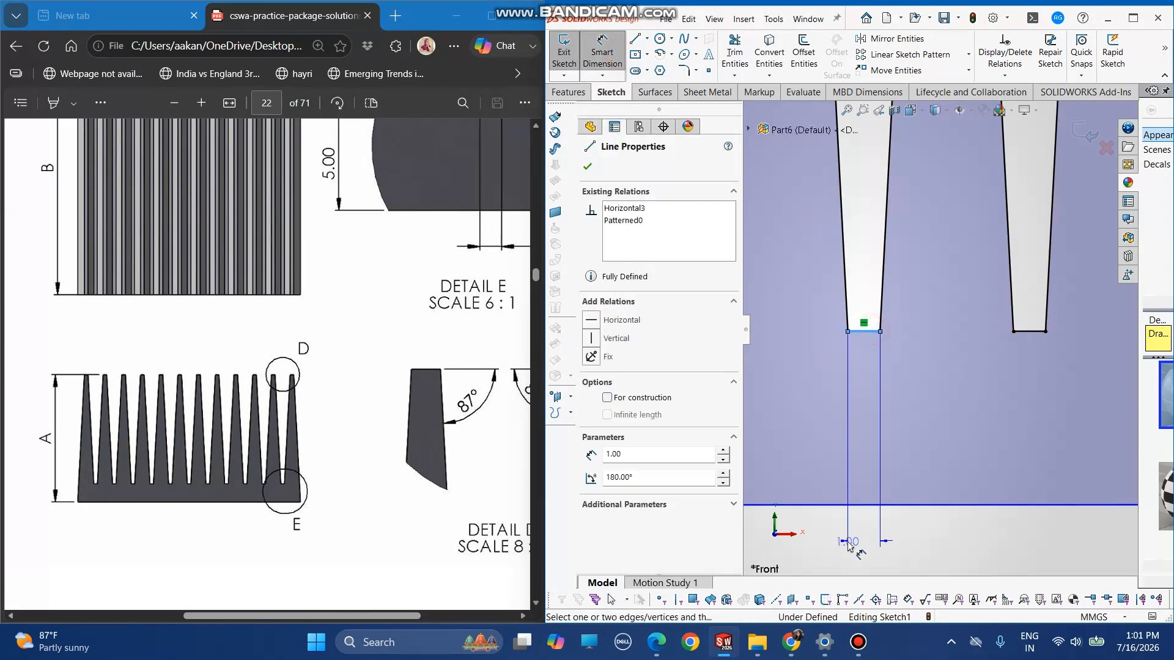
click(849, 505)
scroll(810, 410, up, 2)
scroll(809, 409, up, 1)
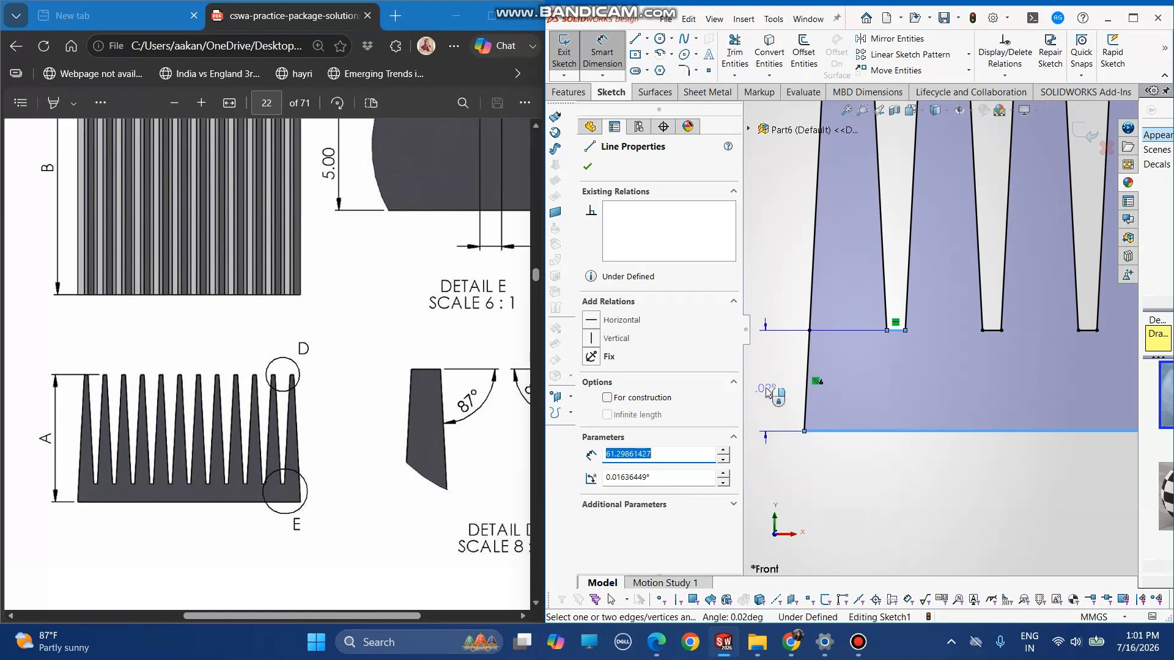
key(Escape)
key(Escape)
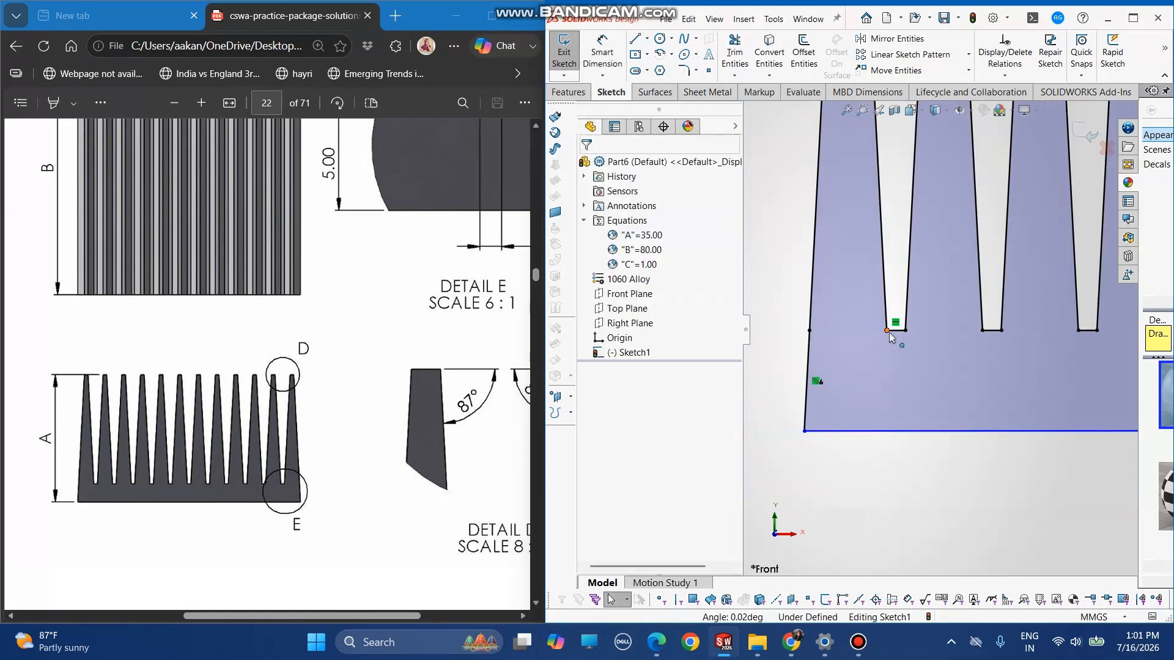
click(895, 332)
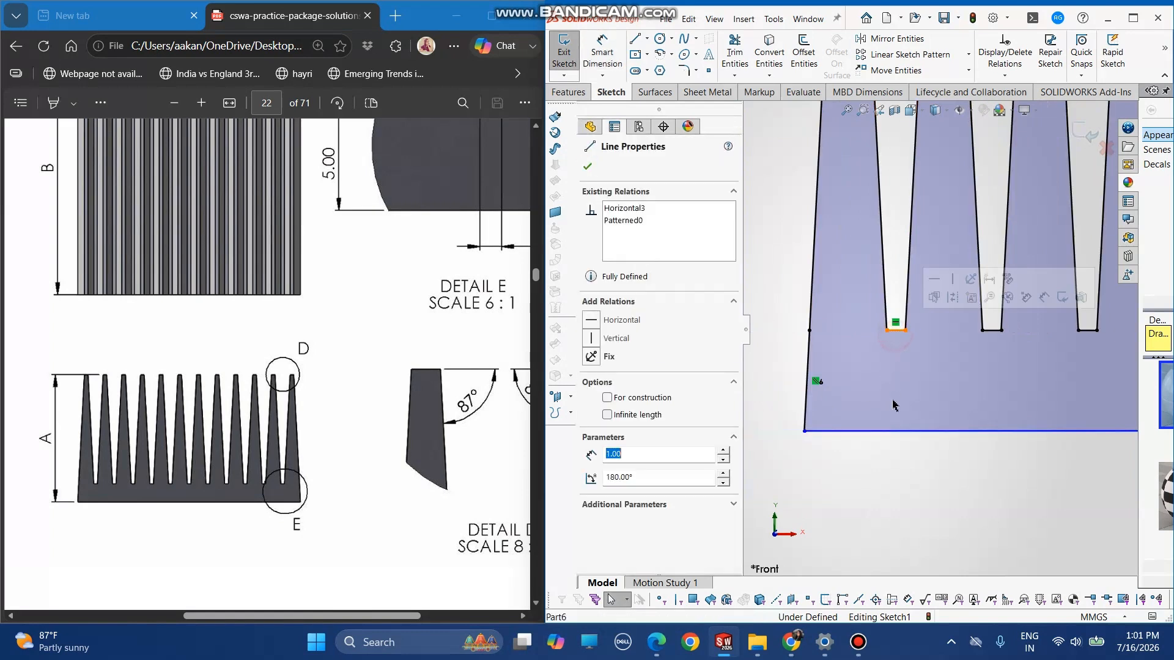
ctrl+click(889, 431)
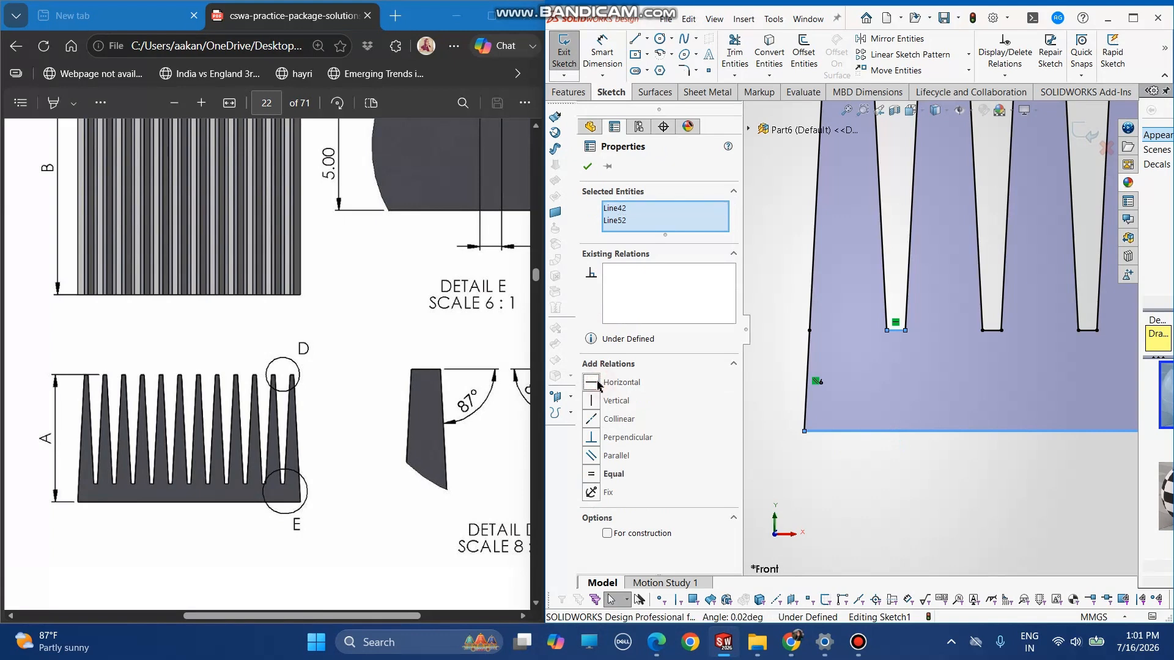
click(854, 468)
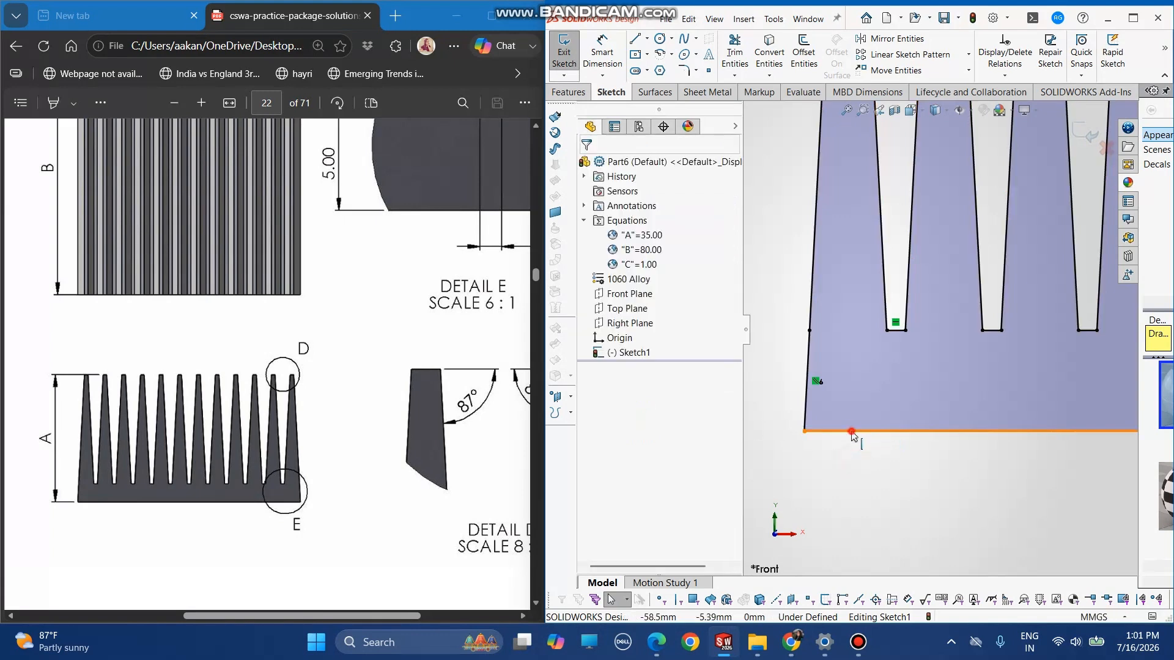
Add a horizontal relation to the base's long bottom line
click(854, 432)
click(591, 321)
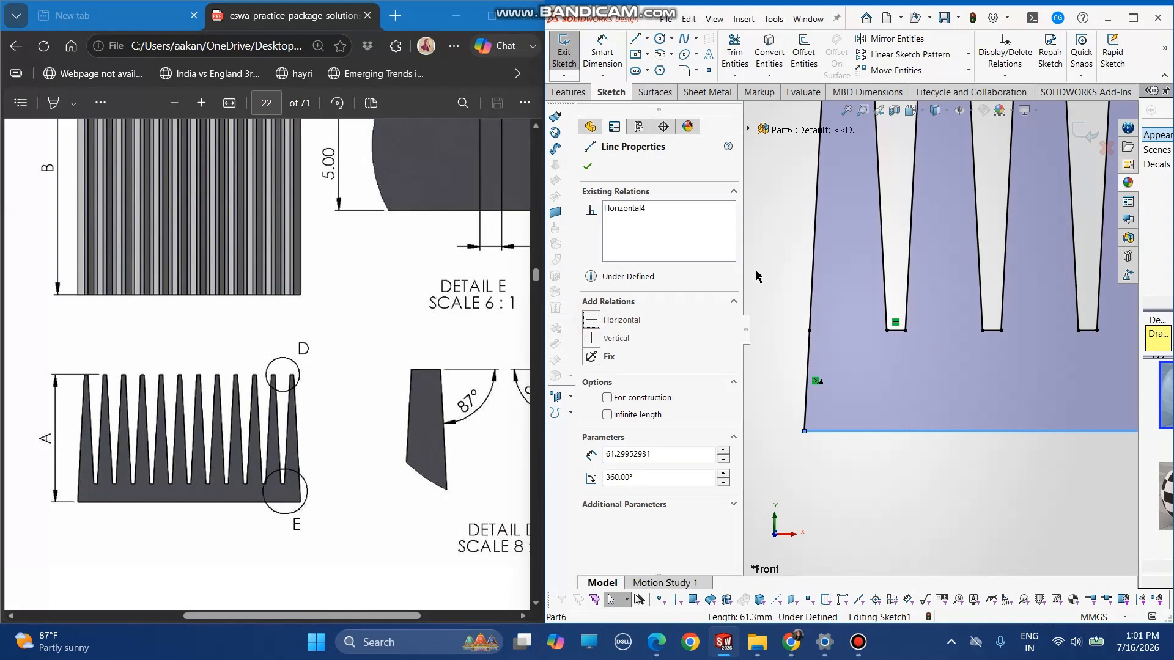
click(770, 312)
Dimension the base thickness between the horizontal slot floor line and the base's bottom line as 5 mm
click(602, 56)
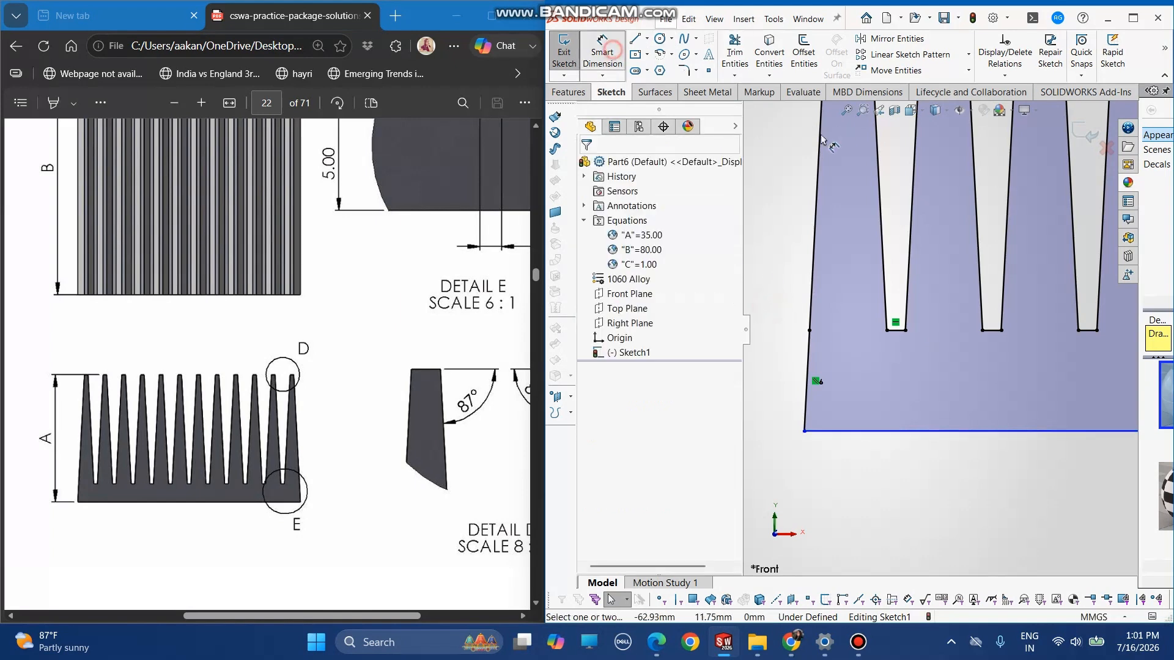
click(895, 330)
click(889, 432)
click(757, 384)
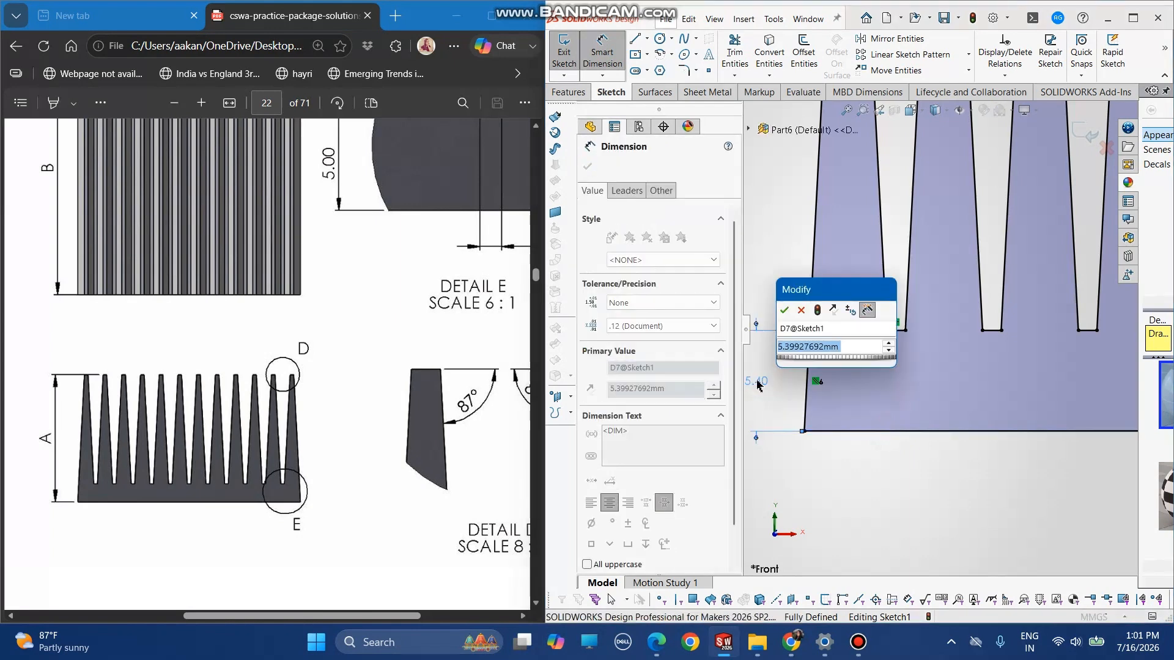
text(5)
key(Return)
scroll(897, 416, up, 5)
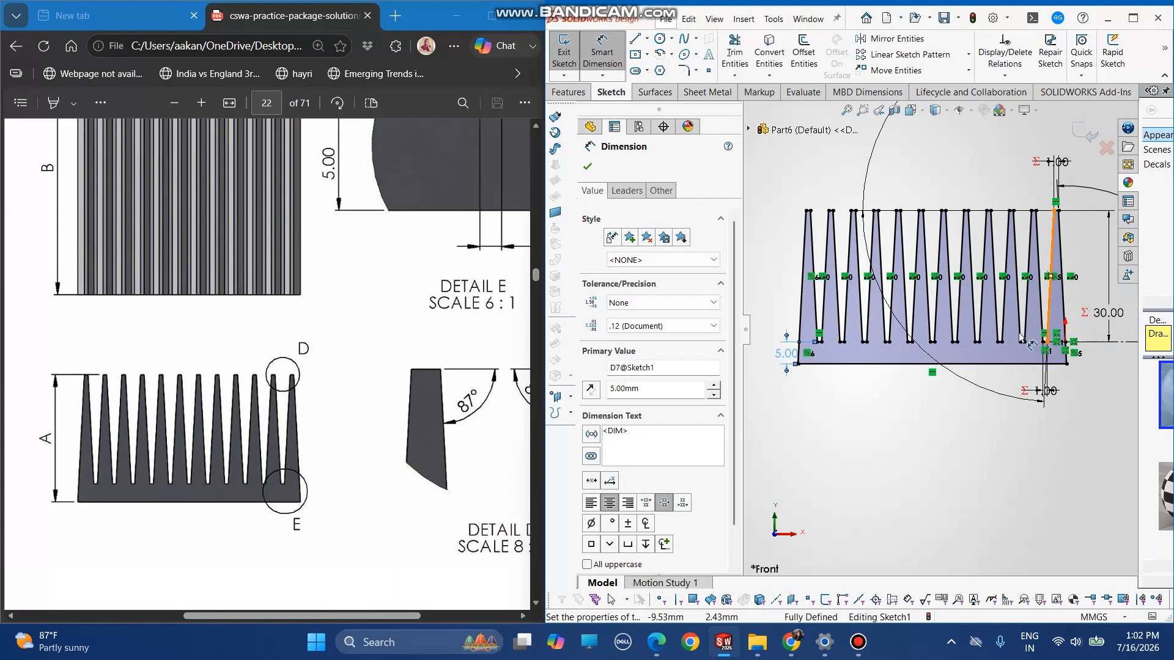
scroll(1021, 338, down, 2)
scroll(865, 315, up, 2)
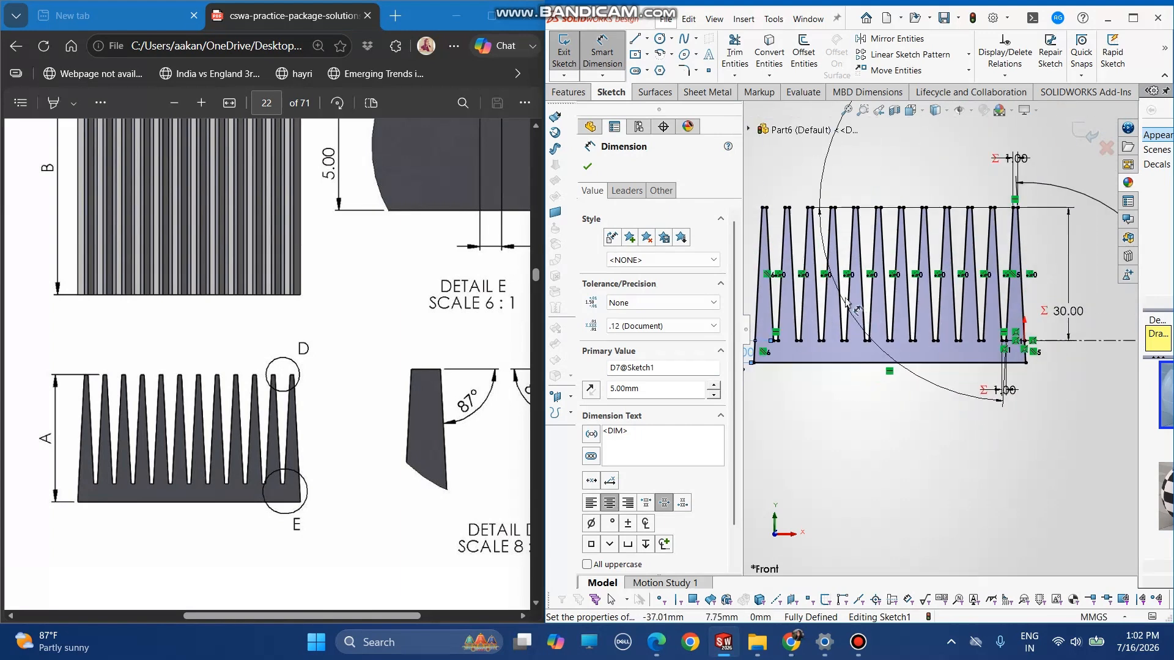
Extrude the finned profile as a boss in the reversed direction with a blind depth of ="B"
click(585, 97)
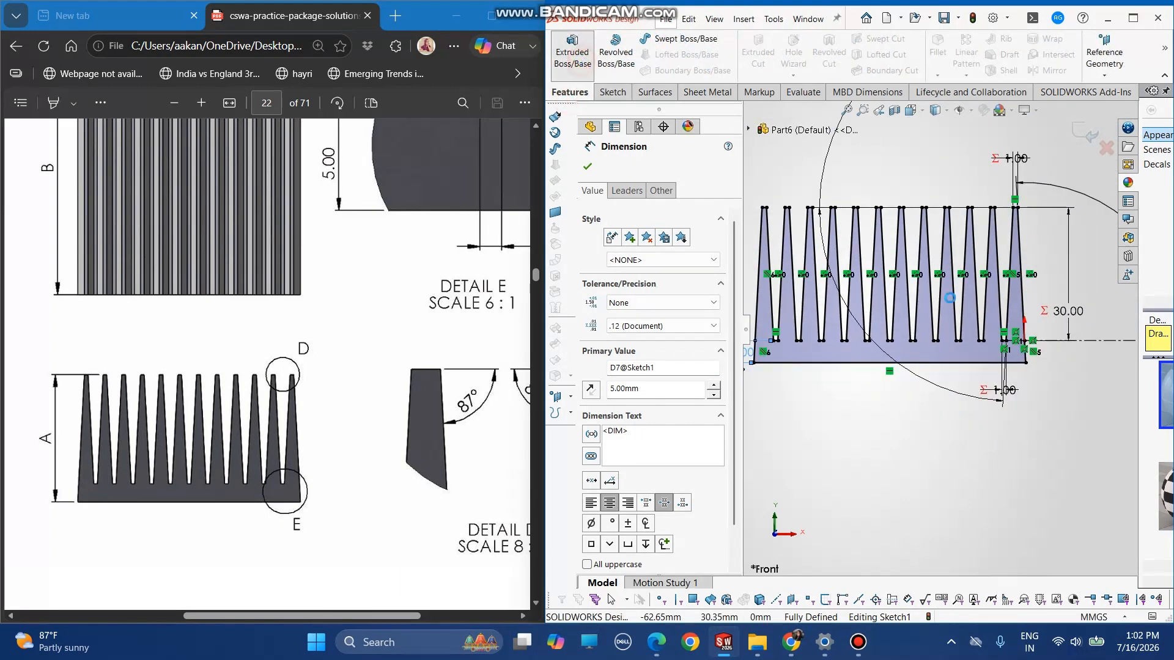
click(572, 55)
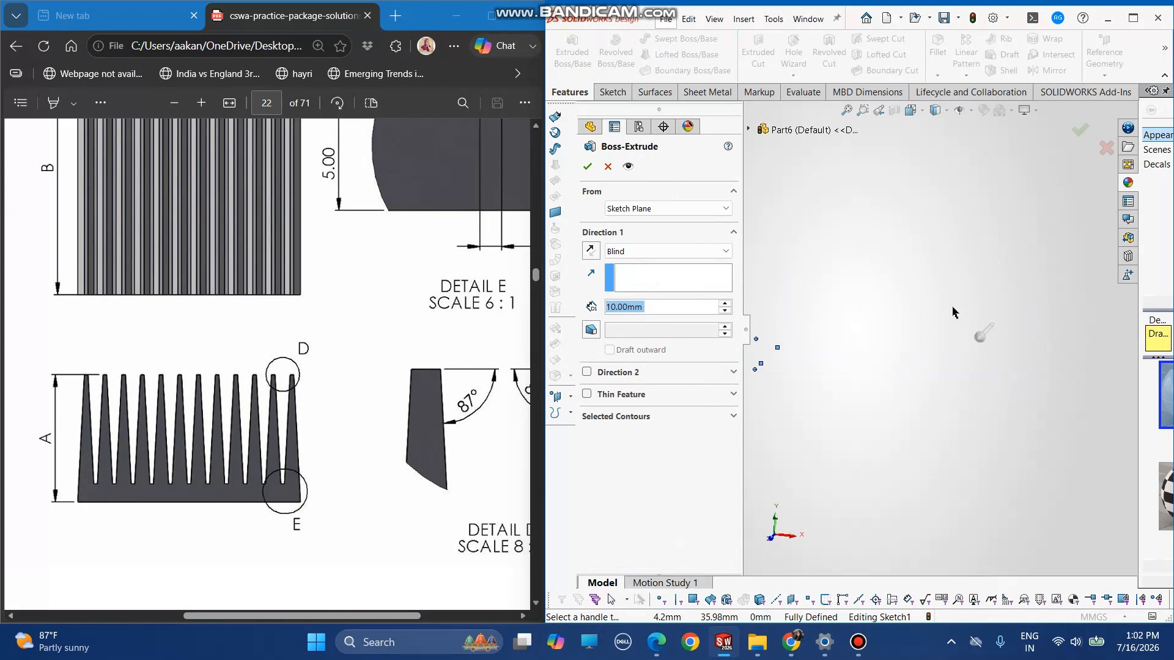
click(586, 253)
click(617, 308)
double_click(659, 305)
text(="B")
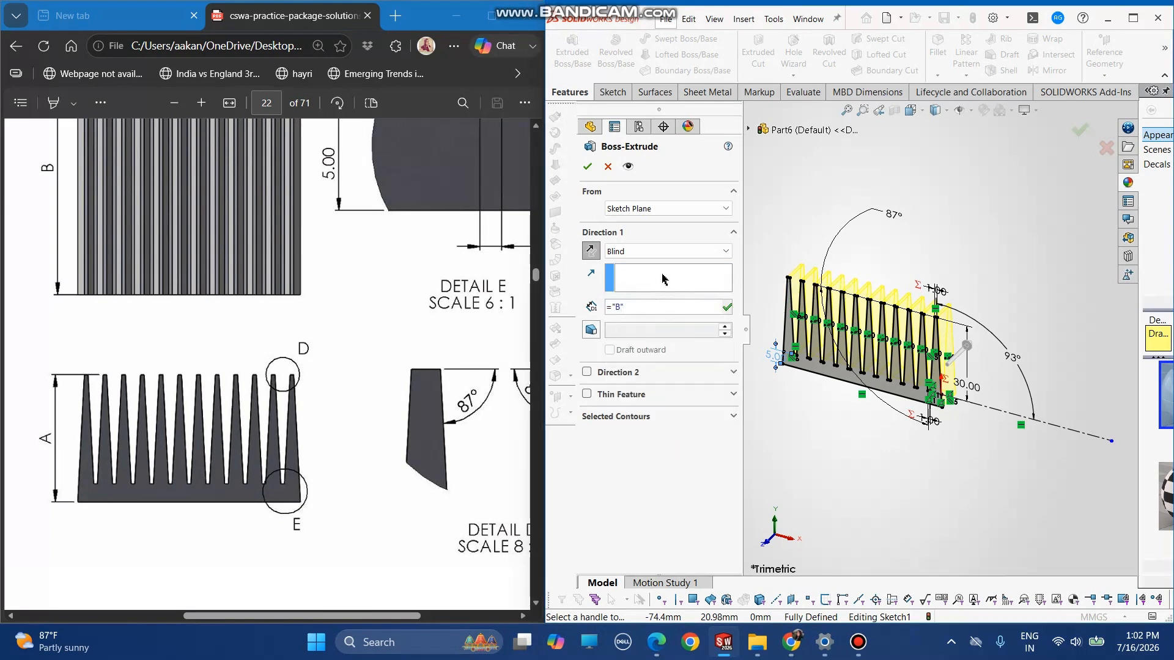
click(588, 166)
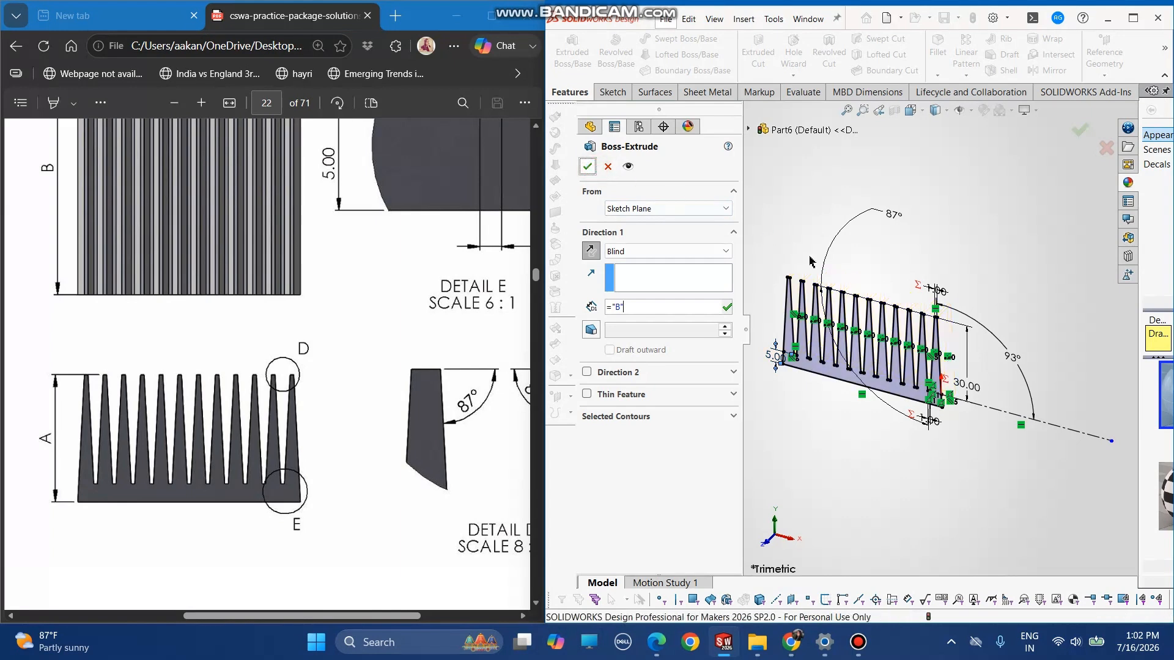
middle_drag(946, 279, 932, 325)
click(940, 507)
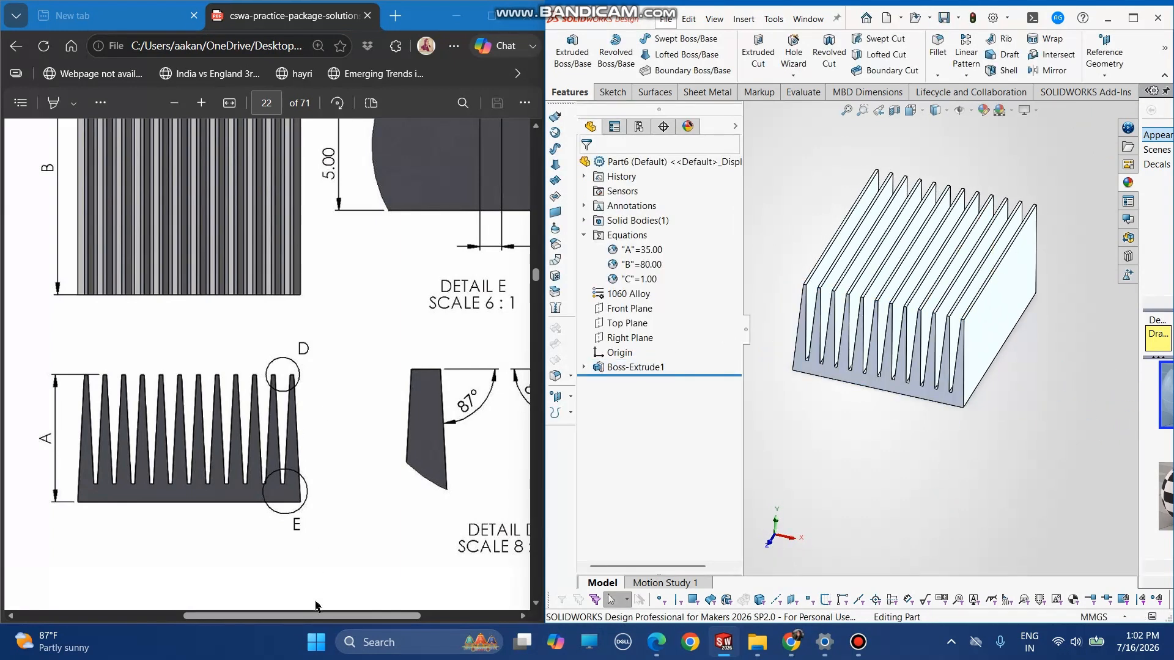
Calculate the part's mass properties and compare the mass with the Part A answer in the practice PDF
scroll(315, 606, left, 2)
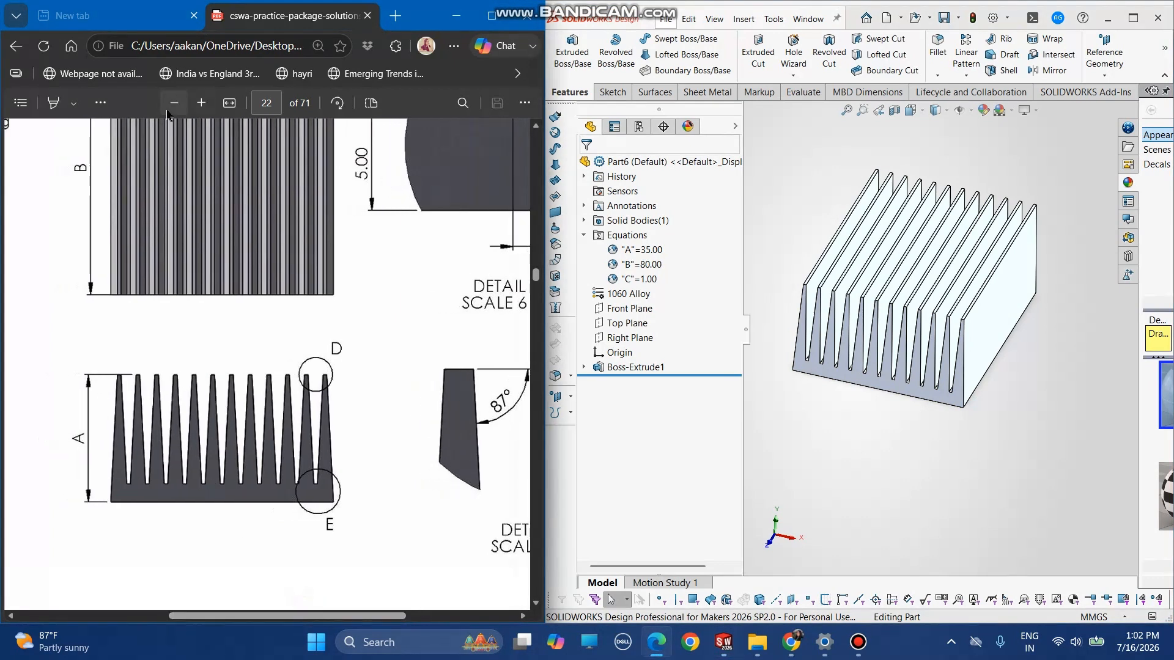
click(170, 107)
click(170, 108)
click(170, 108)
click(817, 93)
click(655, 44)
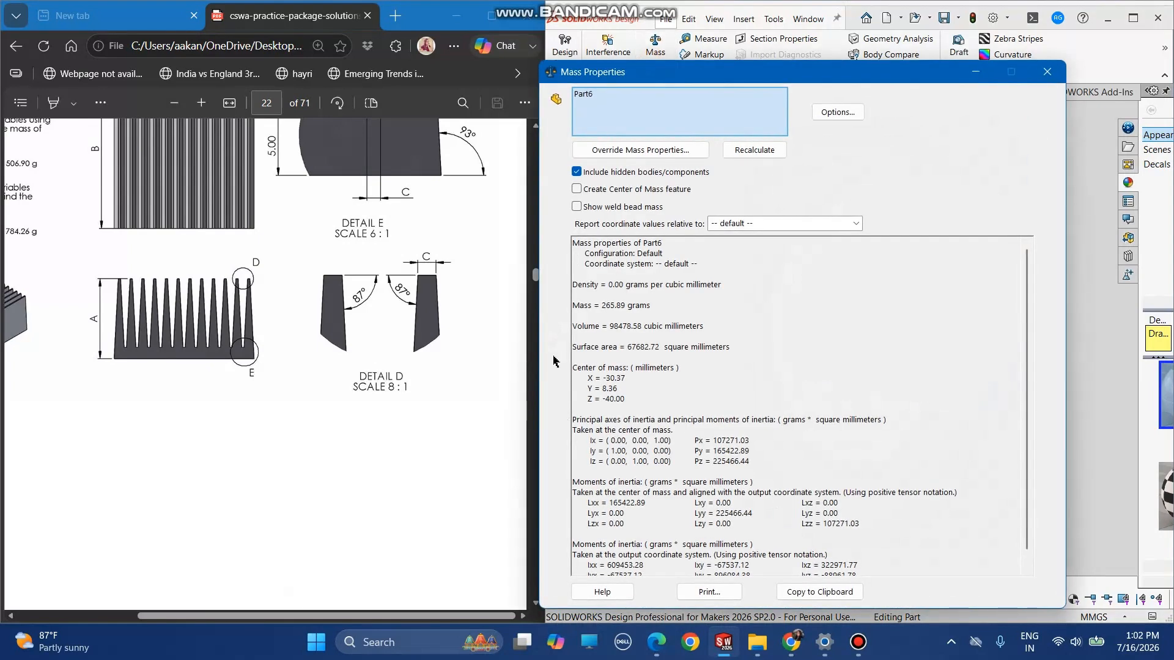
click(661, 306)
drag(584, 304, 671, 305)
drag(283, 614, 140, 596)
scroll(217, 424, up, 3)
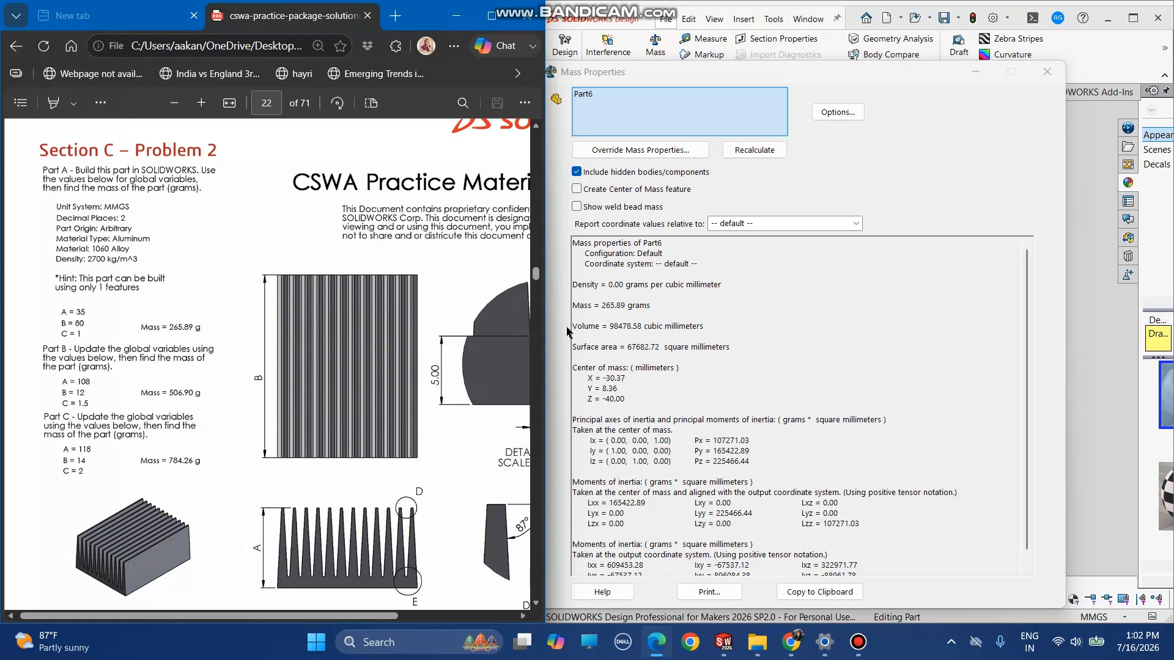
click(1047, 72)
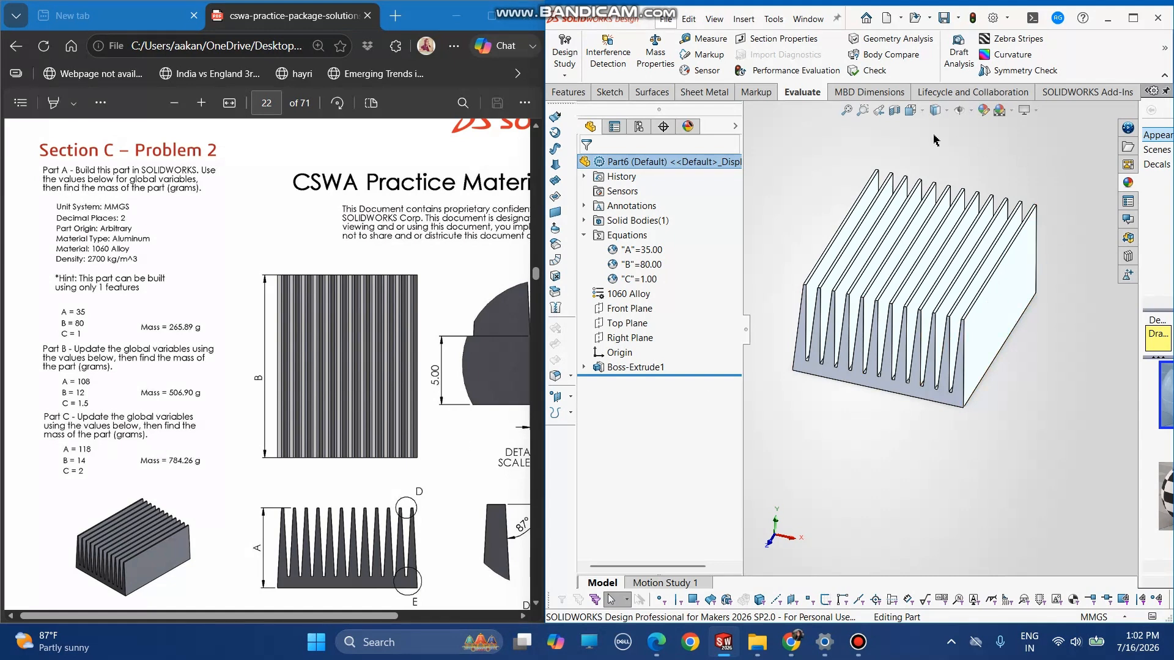
Show the finished finned part in the trimetric view
click(921, 116)
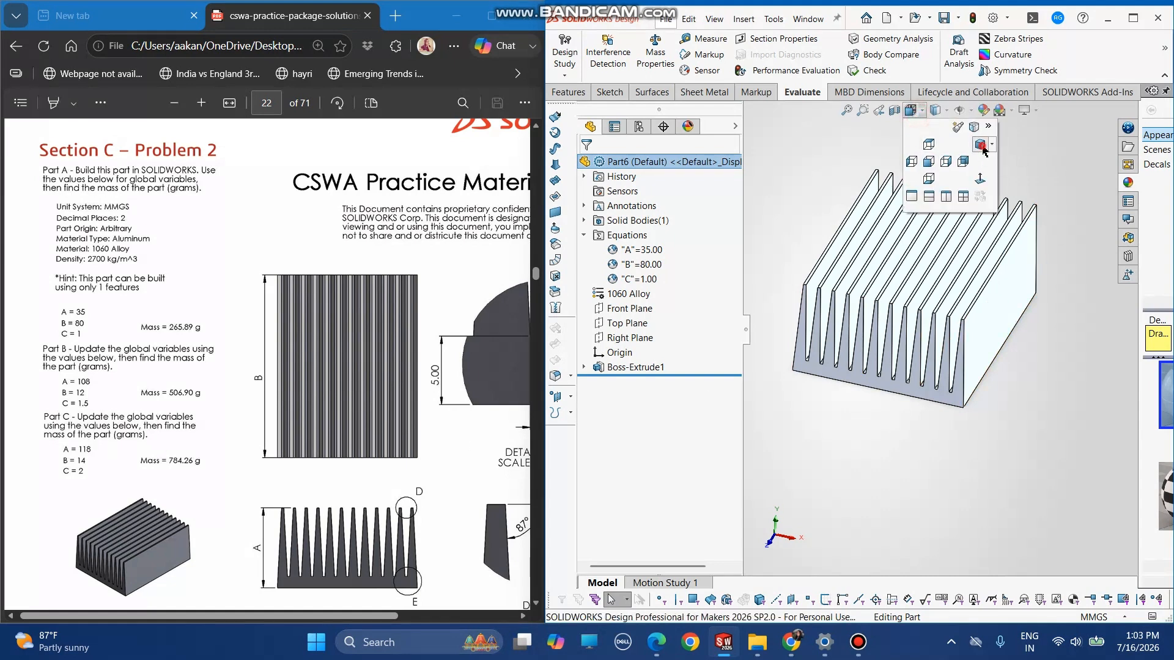
click(984, 149)
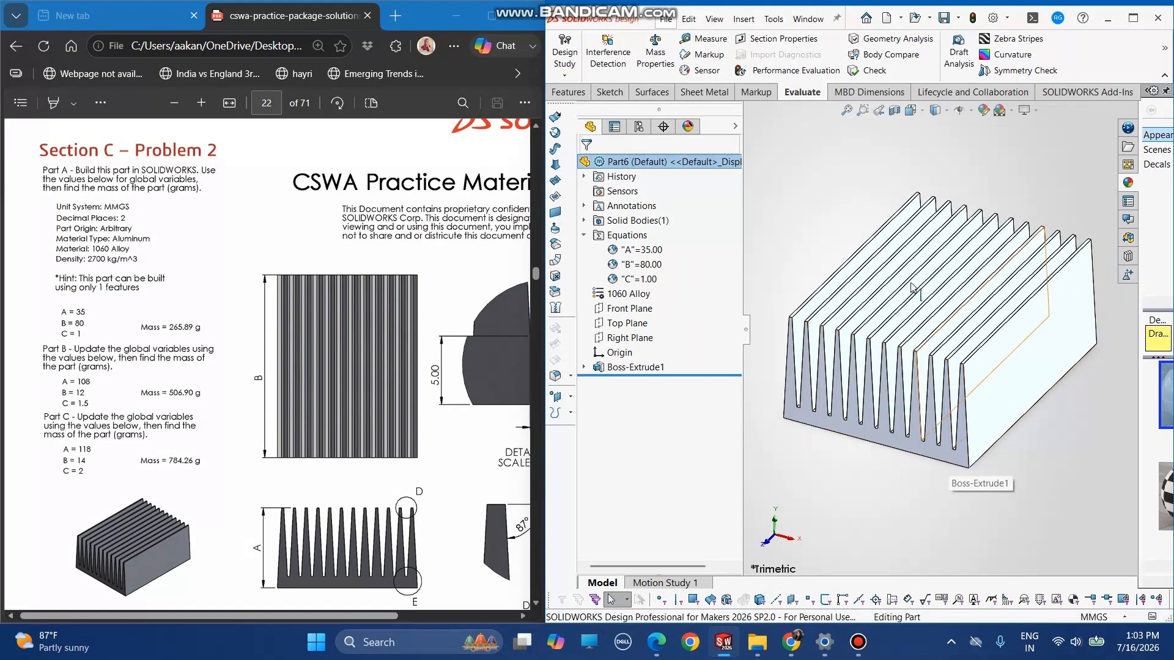